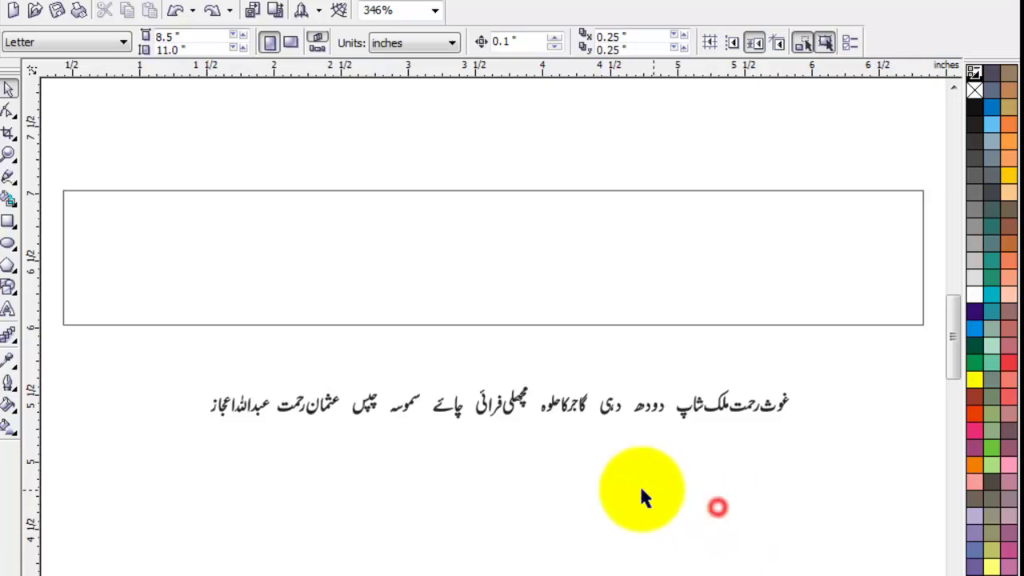
Drop the sky-and-grass photo onto the page, shrink it, and start PowerClipping it into a container
key("alt+Tab")
mouse_move(827, 120)
left_mouse_down()
mouse_move(491, 480)
mouse_move(571, 380)
mouse_move(607, 293)
mouse_move(840, 390)
left_mouse_up()
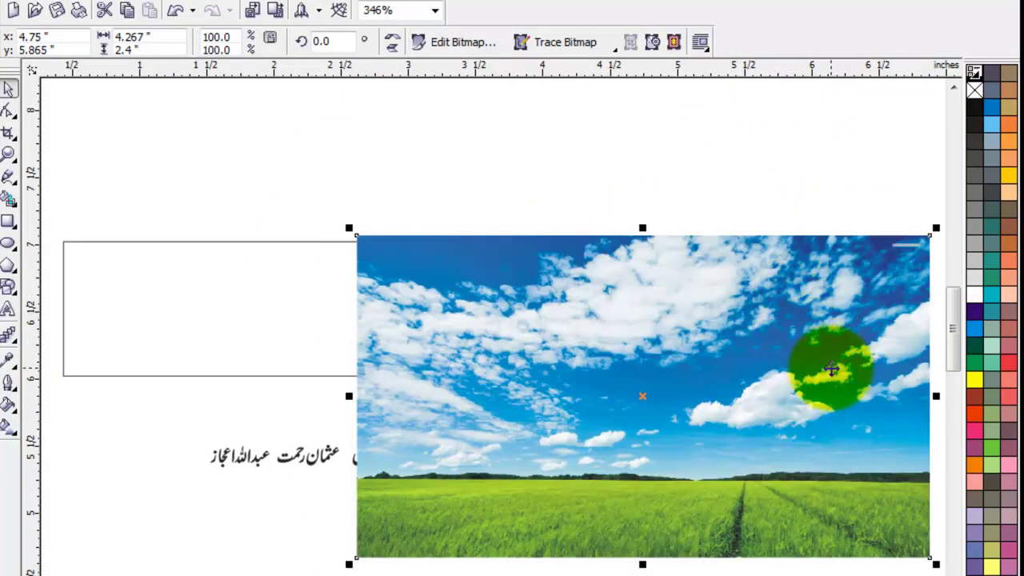
left_click(265, 372)
left_click(430, 350)
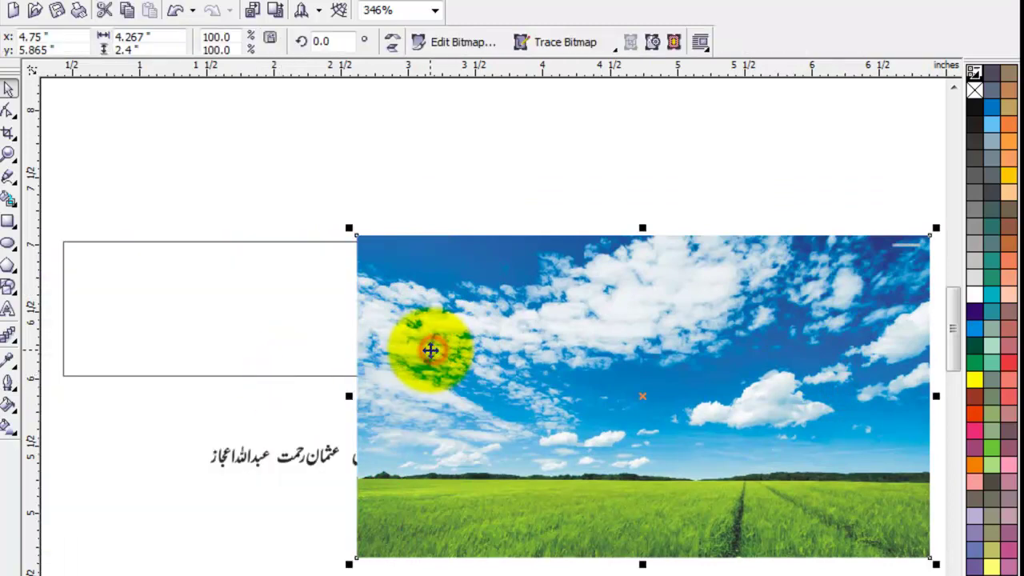
mouse_move(349, 564)
left_mouse_down()
mouse_move(605, 450)
mouse_move(563, 442)
left_mouse_up()
key("alt+c")
left_click(450, 244)
Clip the photo into the banner rectangle and draw a circle over the banner
left_click(509, 213)
left_click(8, 243)
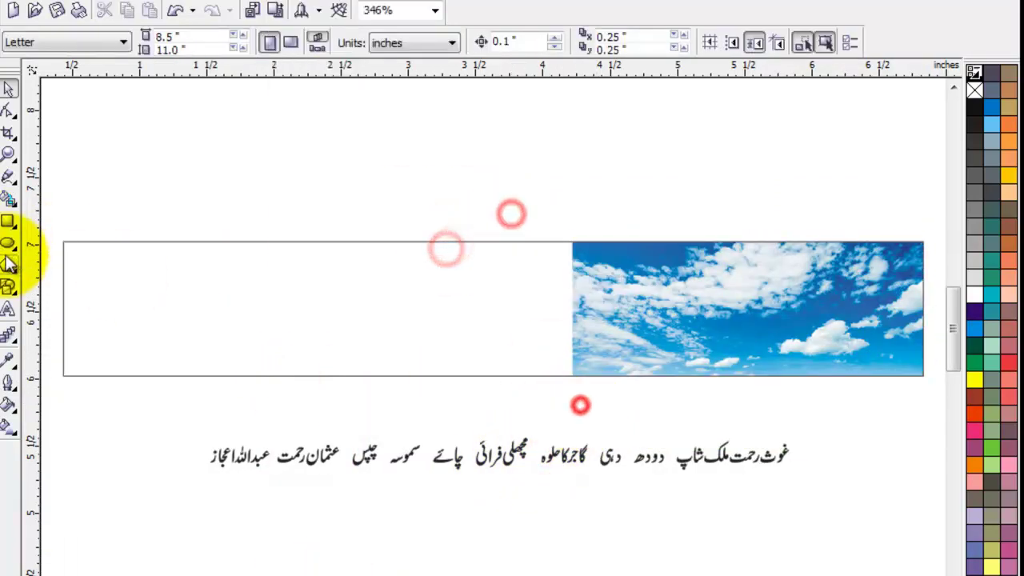
left_click_drag(334, 194, 559, 389)
left_click_drag(503, 293, 420, 294)
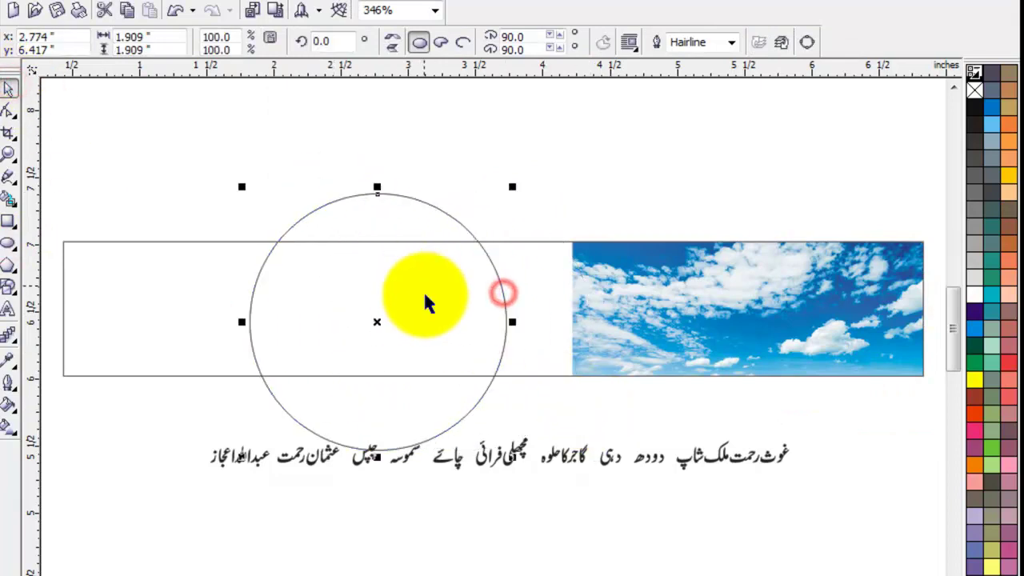
left_click(565, 507)
Move ملک شاپ above the banner and centre the circle on the rectangle
mouse_move(804, 418)
left_mouse_down()
mouse_move(740, 480)
mouse_move(704, 344)
left_mouse_up()
mouse_move(752, 423)
left_mouse_down()
mouse_move(692, 473)
mouse_move(596, 164)
left_mouse_up()
left_click(424, 216)
key("c")
key("e")
left_click(375, 187)
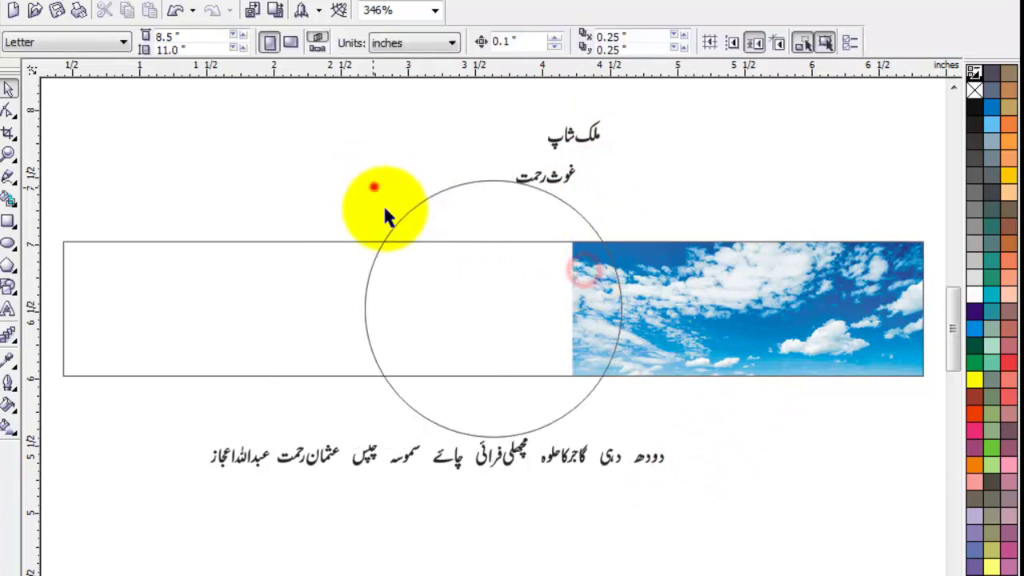
left_click(675, 260)
left_click(545, 210)
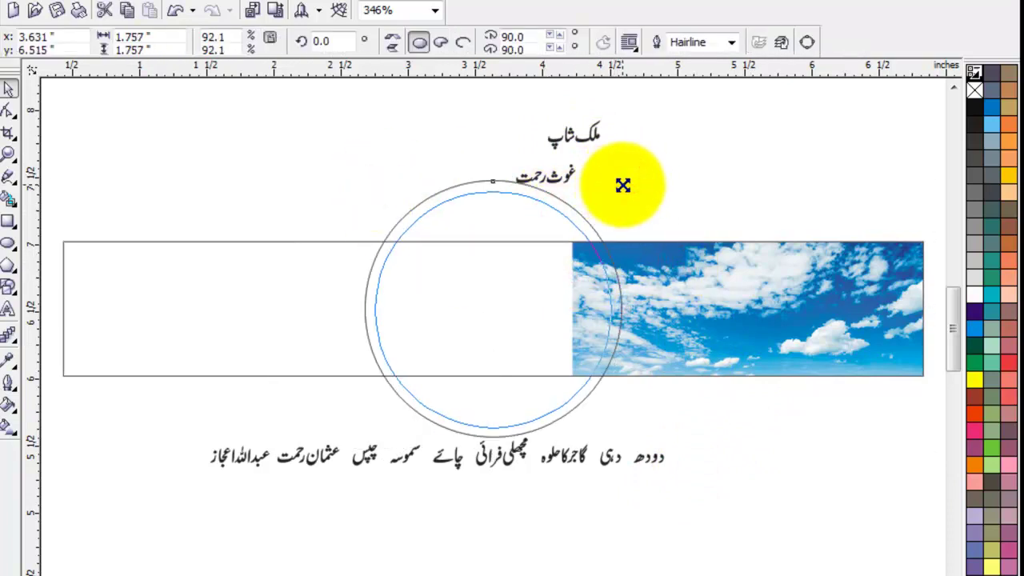
Smart-fill the two crescents between circle and rectangle purple, then delete the guide circle
left_click(616, 184)
left_click(9, 198)
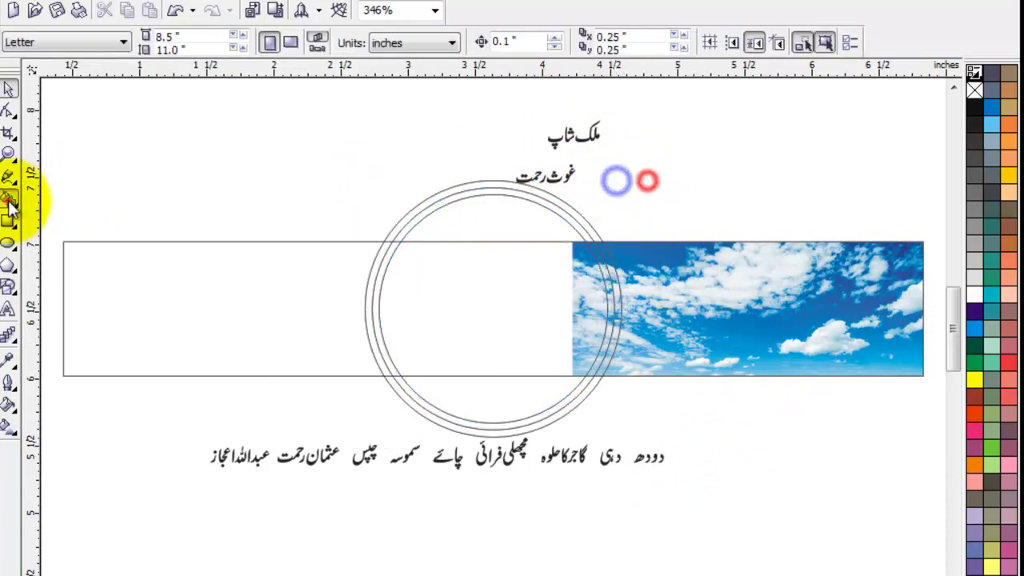
left_click(378, 283)
left_click(606, 280)
left_click(224, 42)
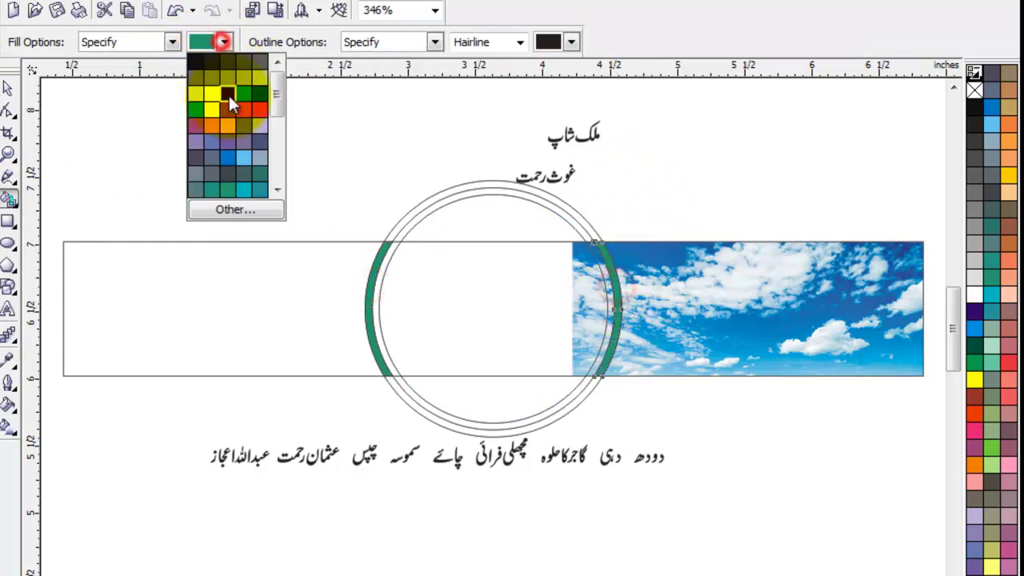
left_click(229, 91)
left_click(379, 275)
left_click(603, 275)
key("space")
left_click(452, 206)
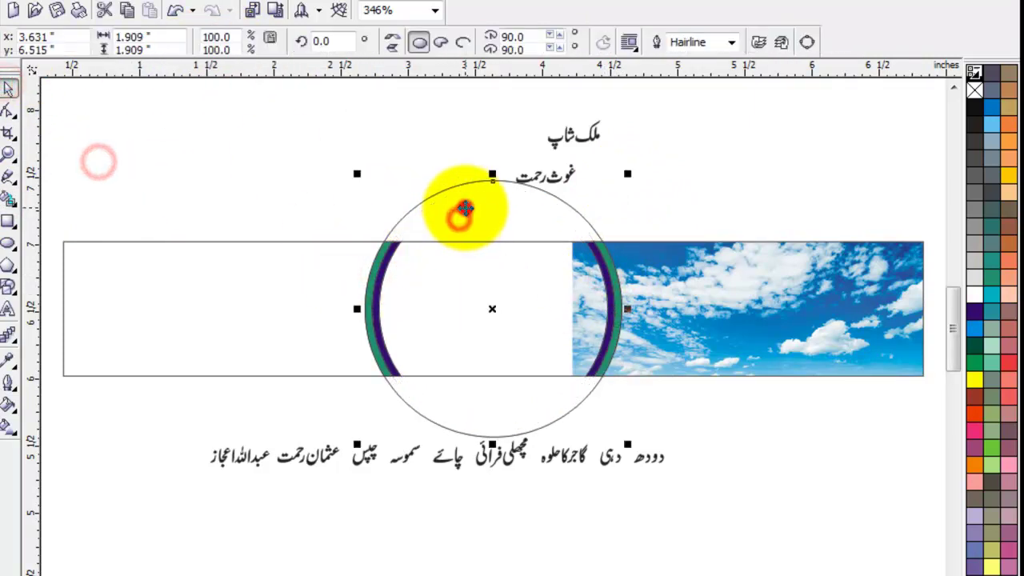
key("Delete")
Fill both crescents red-orange from the colour palette
left_click(383, 371)
left_click_drag(669, 201, 549, 395)
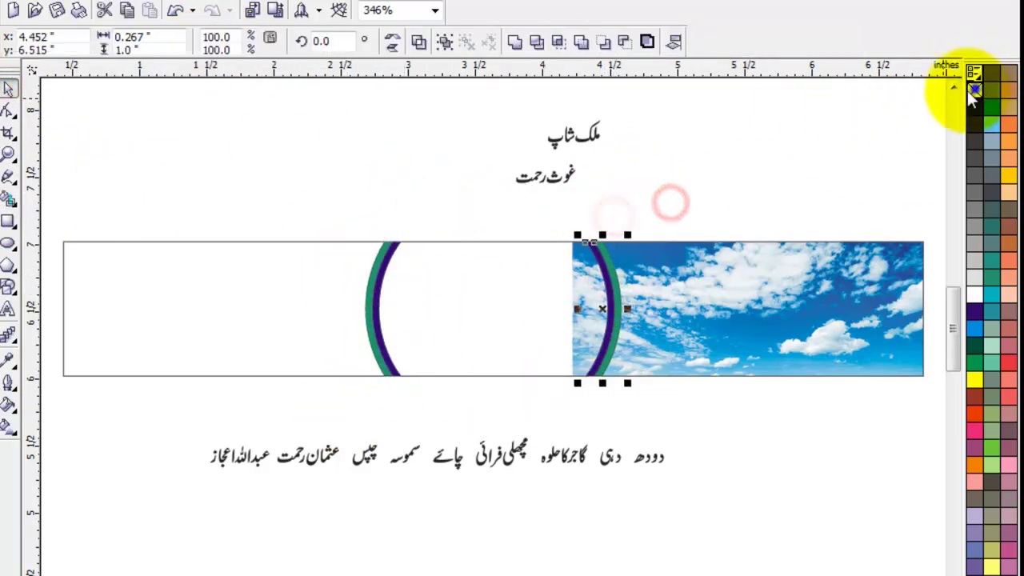
left_click(763, 167)
left_click_drag(728, 429, 579, 228)
left_click_drag(976, 393, 610, 309)
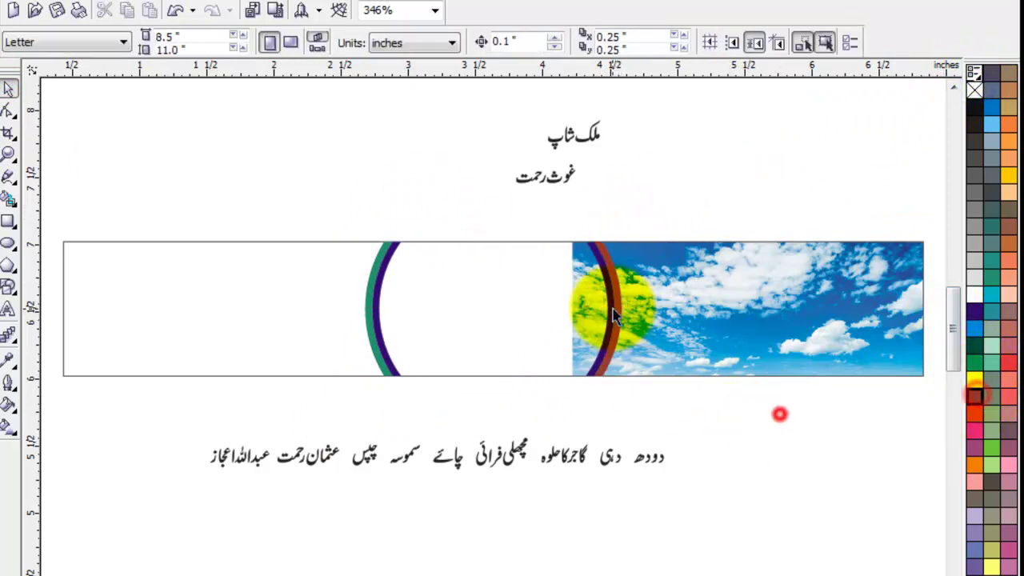
left_click(366, 307)
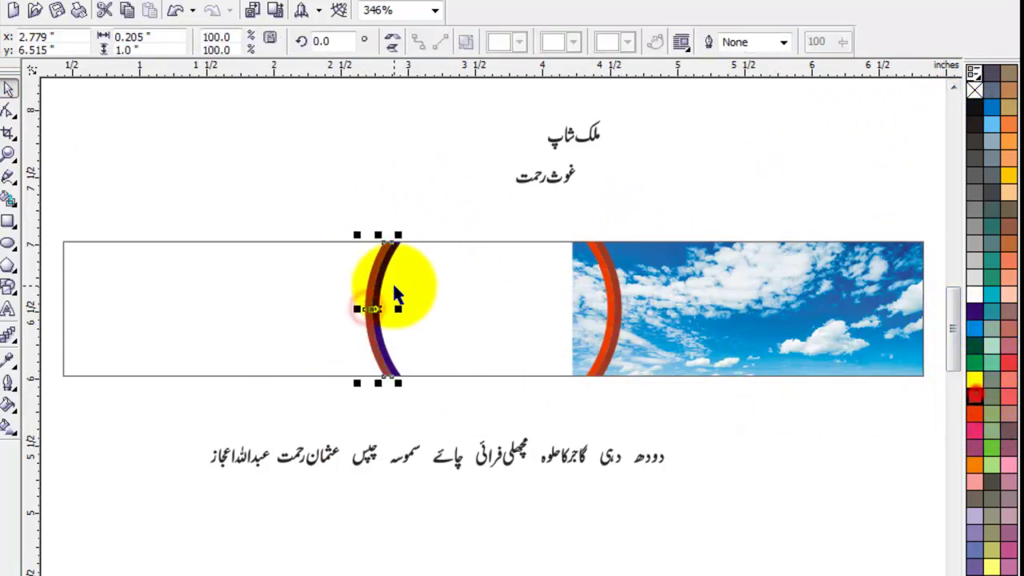
left_click(974, 393)
left_click(519, 414)
left_click_drag(306, 203, 679, 411)
left_click(782, 141)
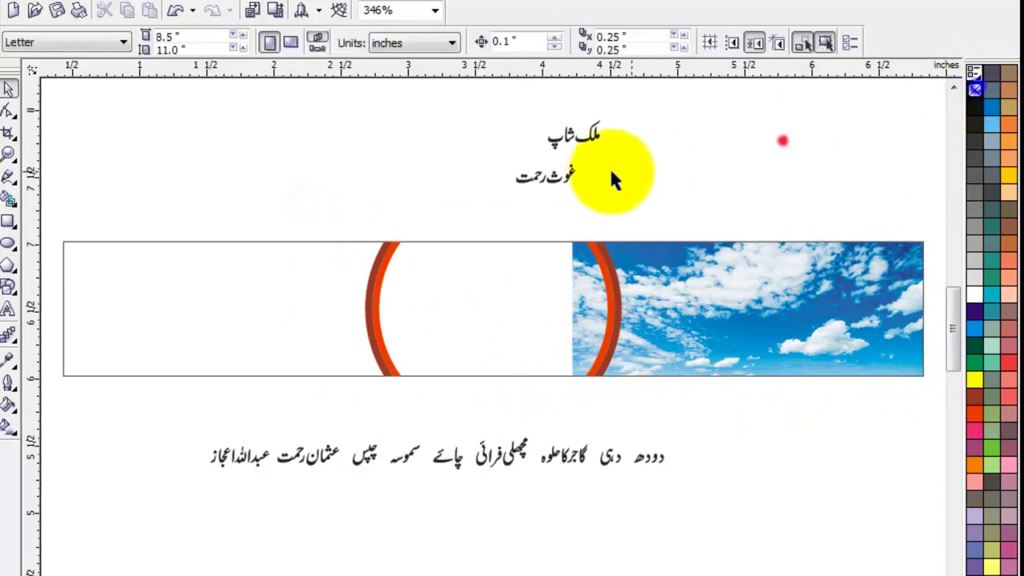
left_click_drag(594, 160, 480, 207)
left_click_drag(564, 175, 528, 304)
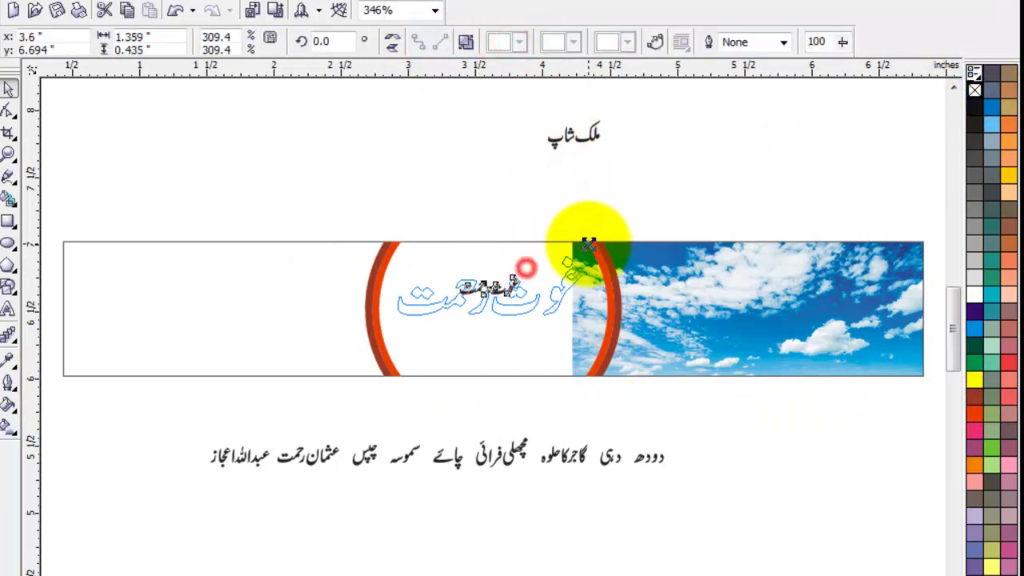
left_click_drag(594, 240, 591, 242)
left_click(630, 205)
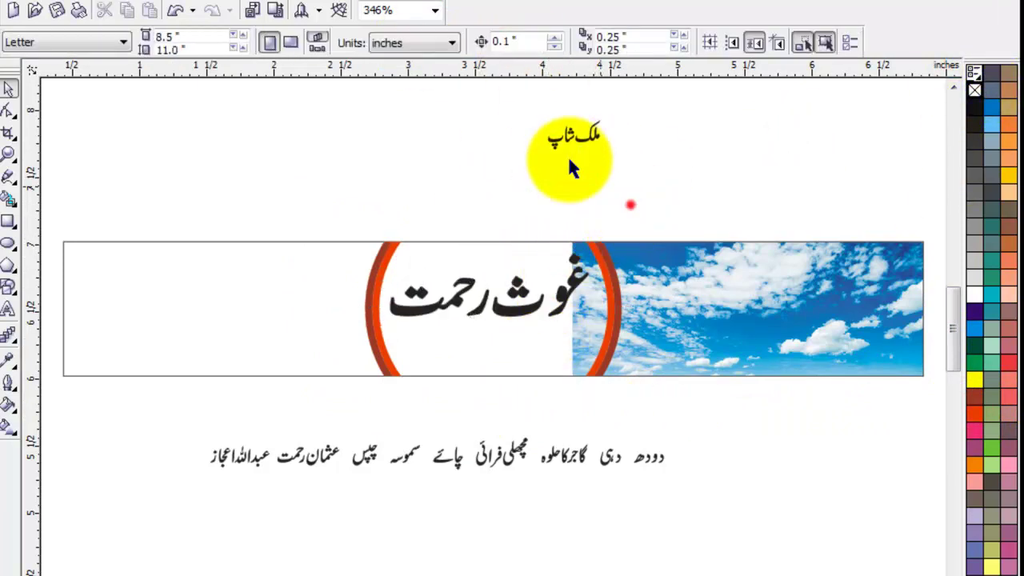
Recolour the right, inner and left crescents in dark green and green
left_click(595, 316)
left_click(974, 346)
left_click(761, 418)
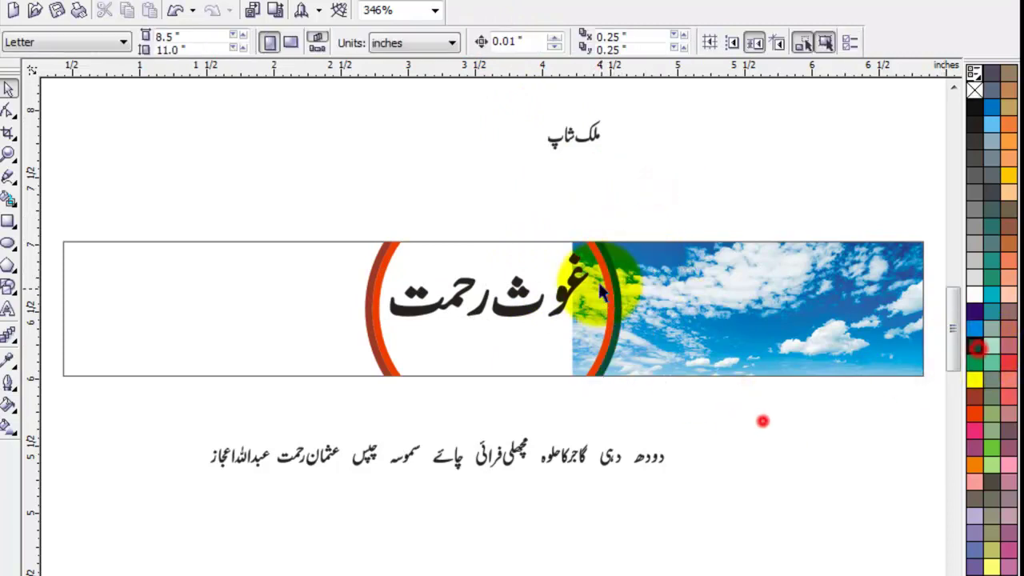
left_click(604, 276)
left_click(974, 362)
left_click(776, 428)
left_click(390, 247)
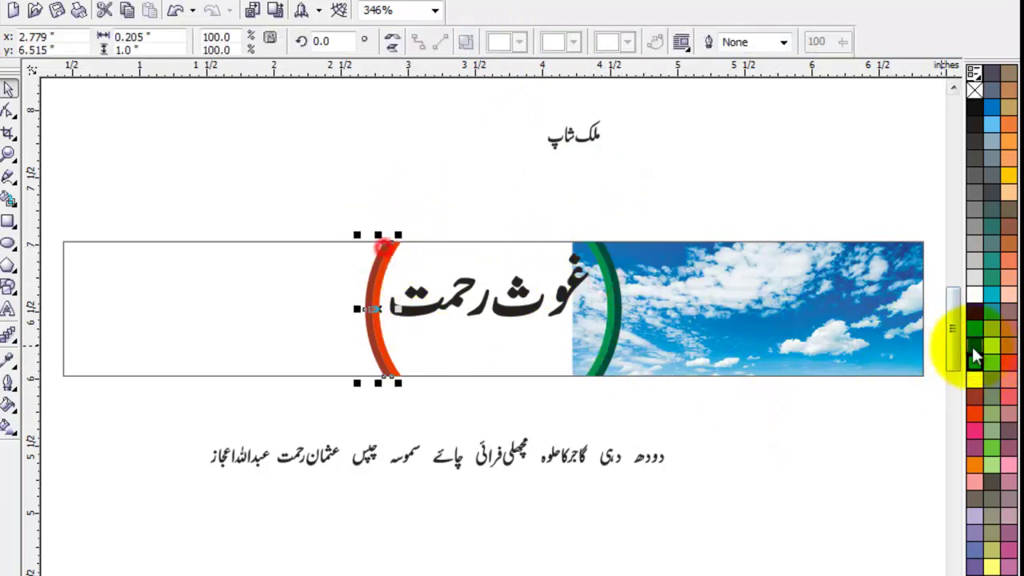
left_click(974, 346)
left_click(432, 207)
left_click(391, 251)
left_click(974, 362)
Give the right crescent a yellow outline
left_click(745, 413)
left_click(615, 297)
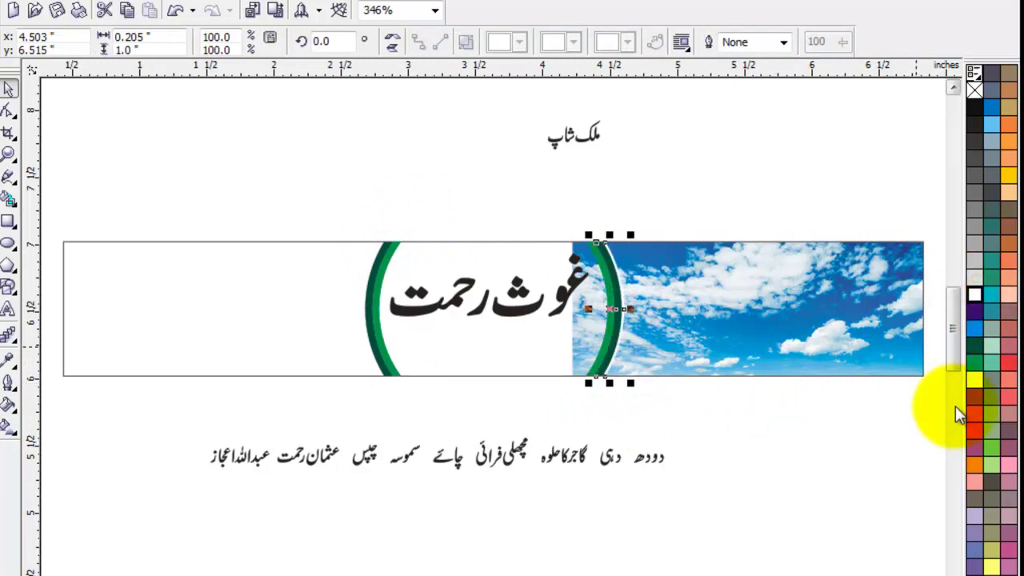
right_click(974, 414)
right_click(974, 379)
left_click(729, 405)
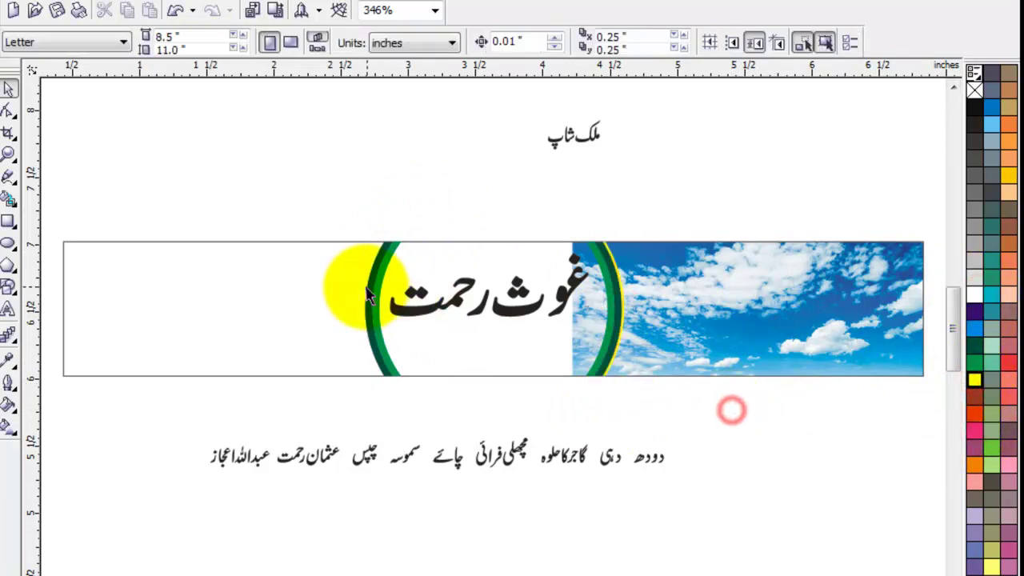
left_click(368, 286)
left_click(355, 405)
scroll(654, 560, "right", 1)
Move مچھلی فرائی above the banner, then shrink the pasted ملک شاپ and place it in the ring
mouse_move(506, 418)
left_mouse_down()
mouse_move(444, 479)
mouse_move(779, 194)
left_mouse_up()
left_click(648, 199)
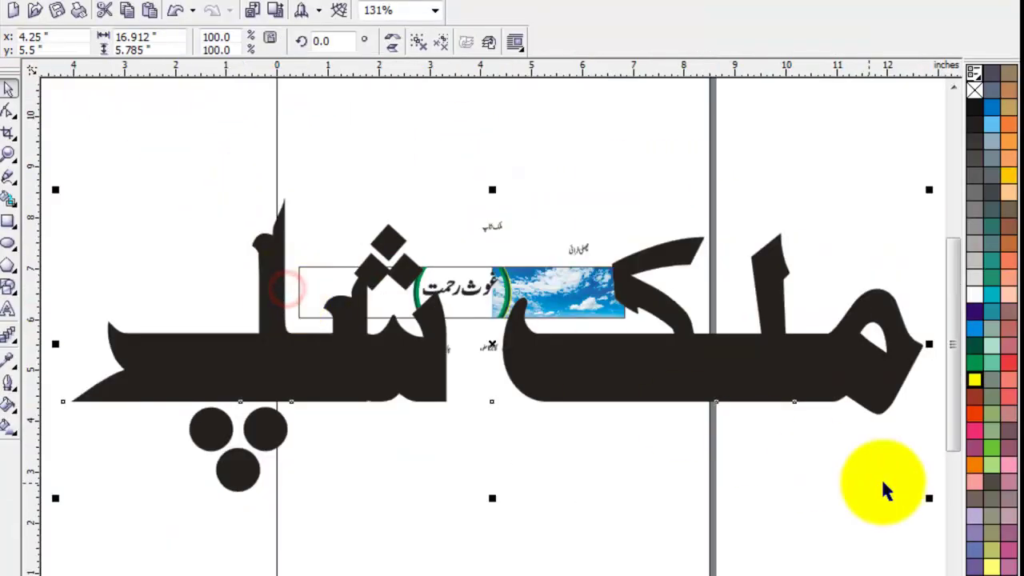
mouse_move(930, 496)
left_mouse_down()
mouse_move(478, 334)
mouse_move(452, 308)
left_mouse_up()
key("z")
mouse_move(373, 279)
left_mouse_down()
mouse_move(523, 348)
mouse_move(435, 343)
left_mouse_up()
Break ملک شاپ apart, enlarge it across the ring, and nudge the پ piece down
left_click(8, 88)
left_click(490, 332)
left_click(415, 44)
left_click_drag(331, 468, 765, 259)
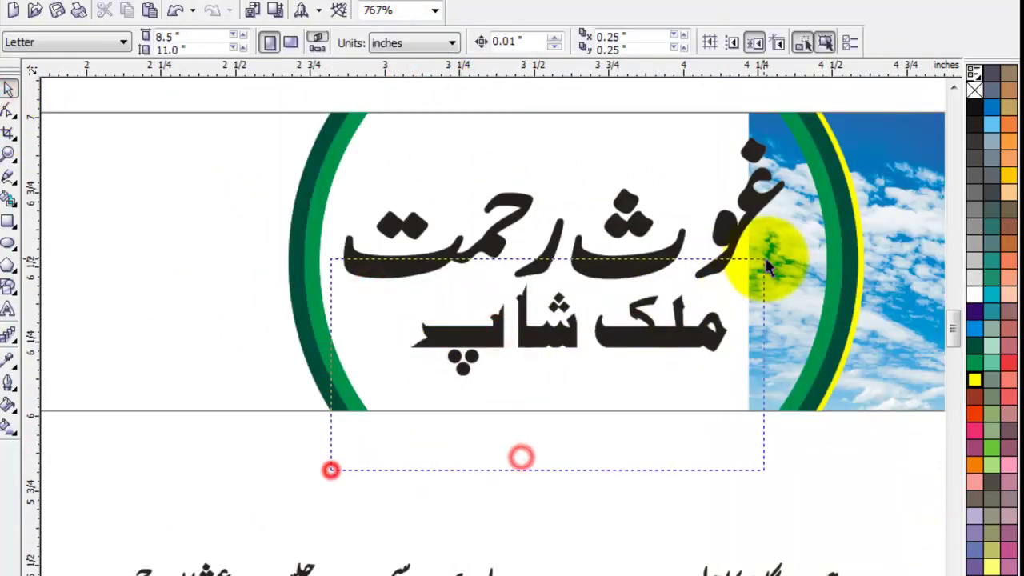
left_click_drag(733, 391, 795, 417)
left_click_drag(503, 469, 309, 277)
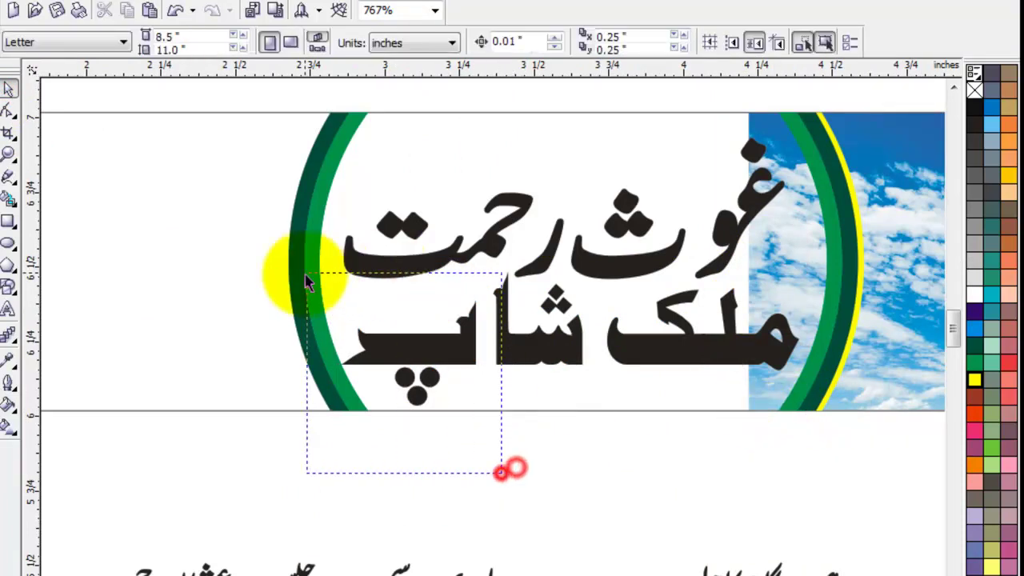
key("Down")
key("Down")
key("Down")
left_click(507, 467)
Nudge غوث رحمت up slightly so it sits above ملک شاپ
left_click_drag(844, 282, 829, 85)
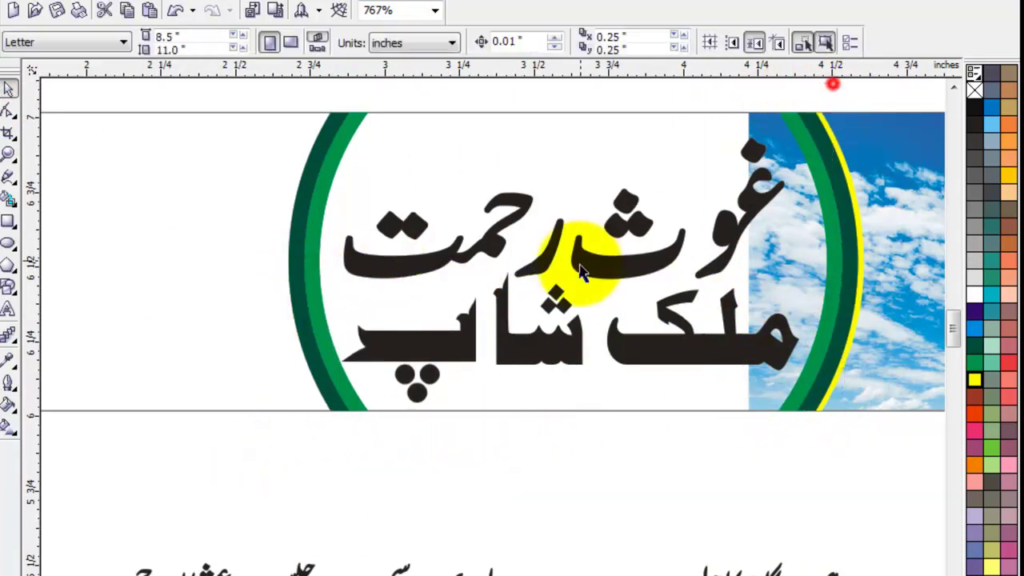
key("Up")
key("Up")
left_click(702, 426)
left_click_drag(317, 471, 799, 312)
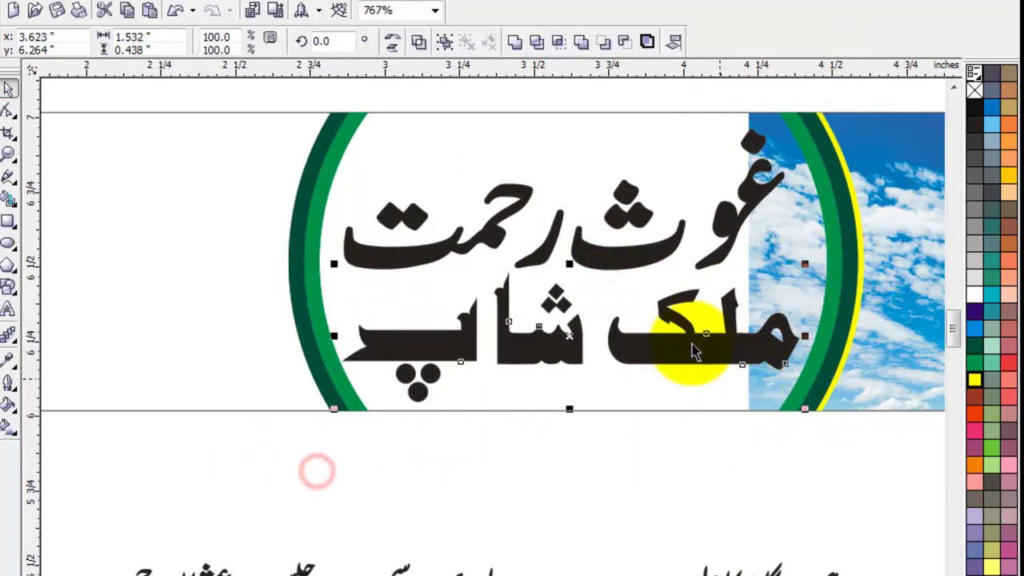
left_click(530, 90)
left_click(664, 244)
left_click(638, 466)
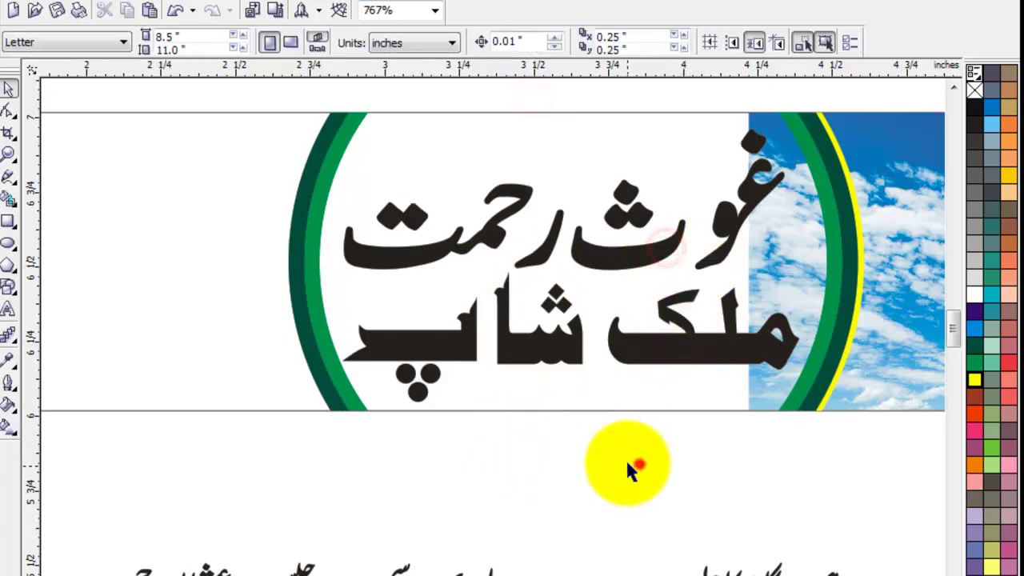
left_click(8, 222)
Draw a rectangle over the banner text area and apply a lens effect to it
left_click_drag(325, 93, 884, 420)
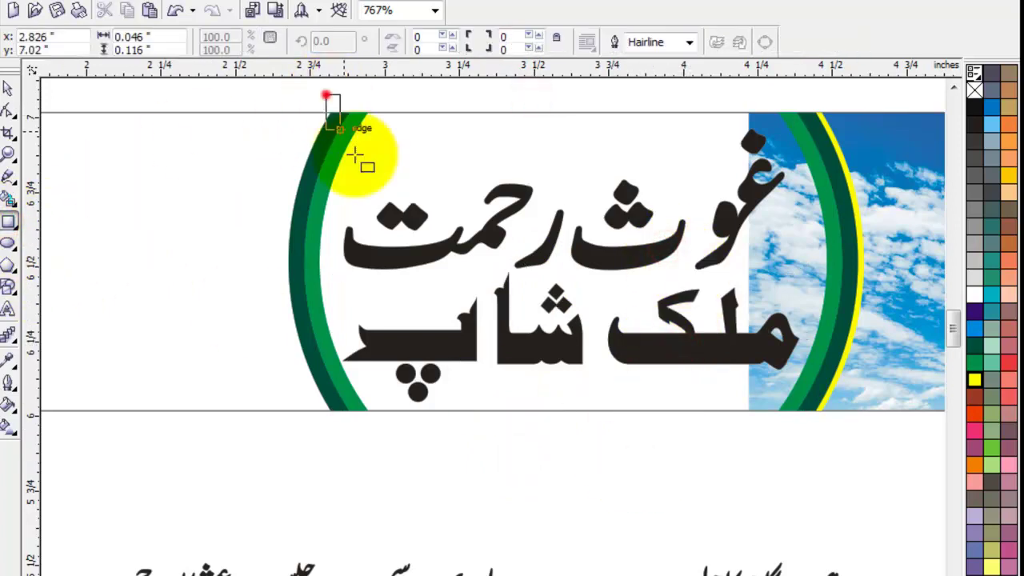
left_click(974, 292)
key("ctrl+z")
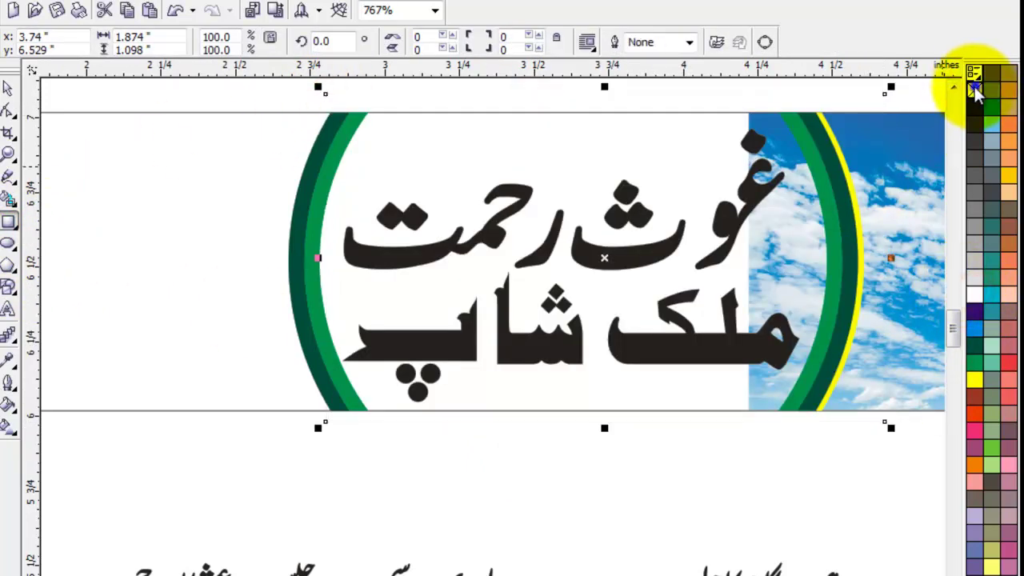
left_click(355, 176)
left_click(480, 105)
left_click(607, 140)
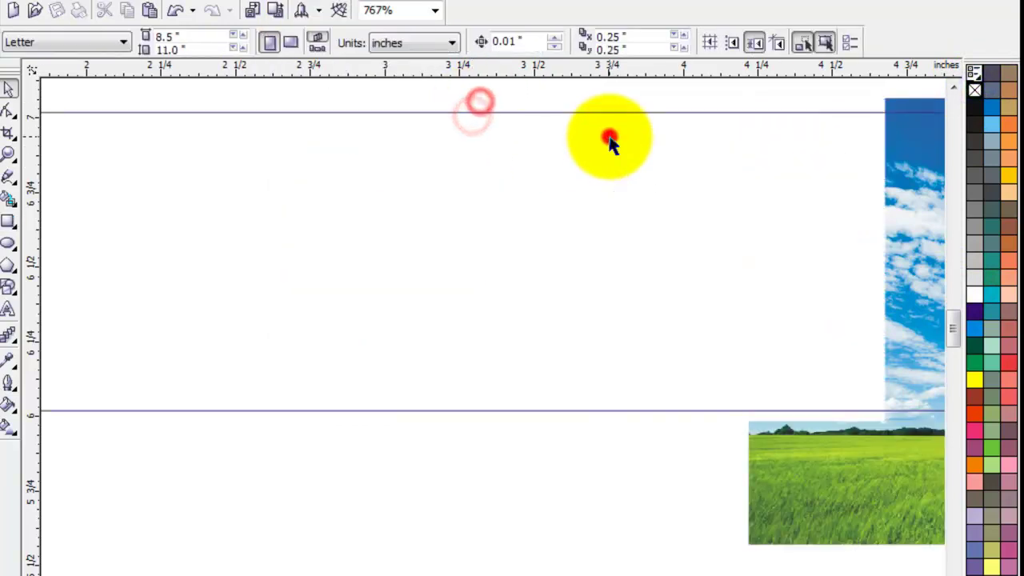
Give the sky photo a linear transparency fading toward its left edge
left_click(10, 337)
left_click(176, 344)
left_click_drag(920, 289, 770, 294)
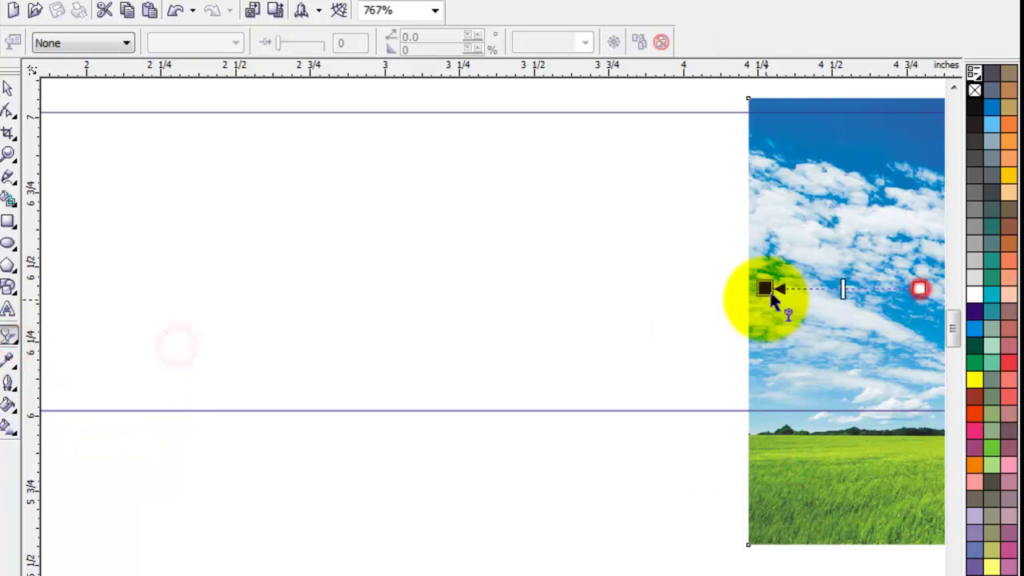
left_click(8, 86)
left_click(347, 88)
left_click(448, 461)
scroll(677, 480, "right", 3)
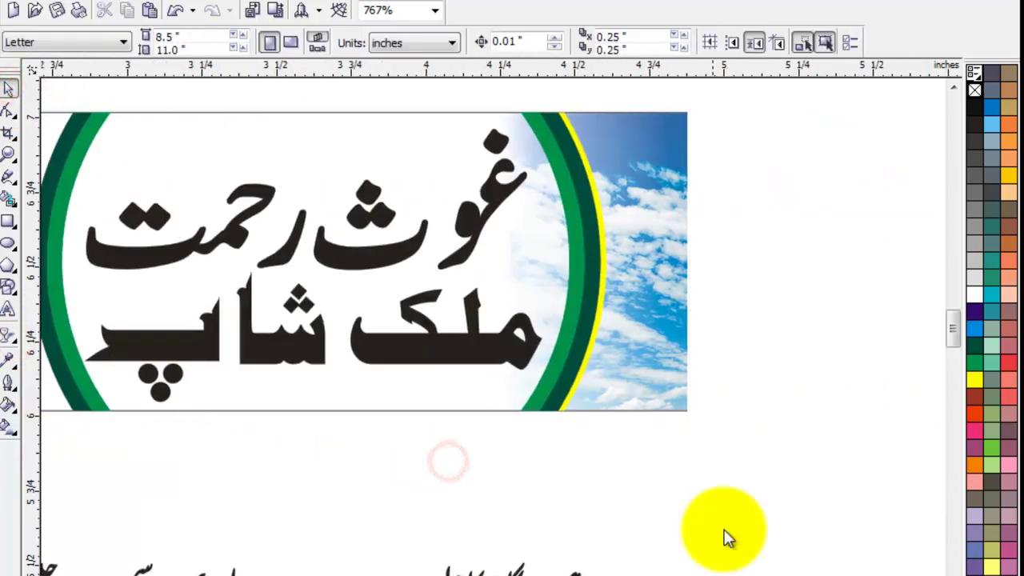
left_click(646, 498)
left_click(679, 269)
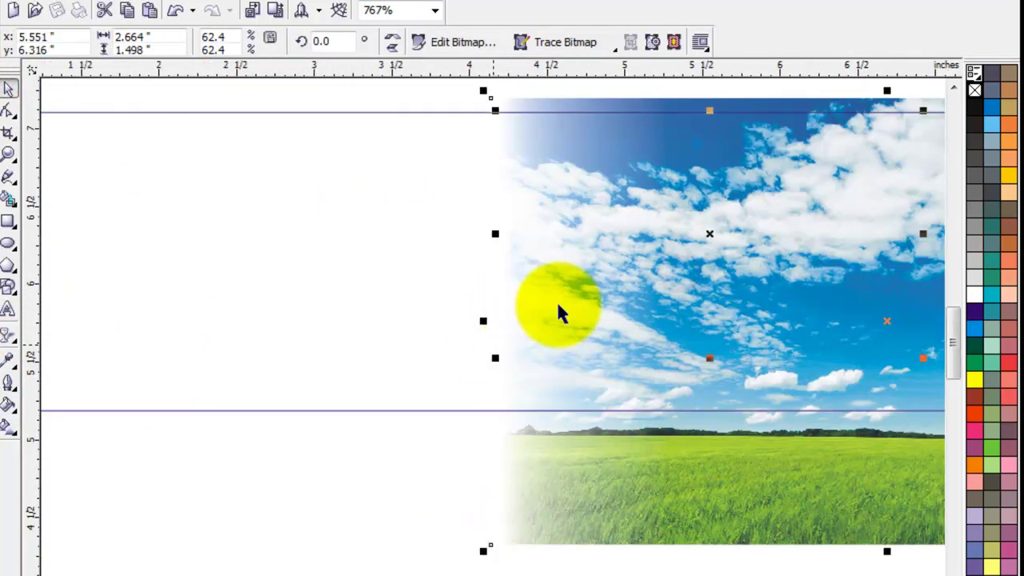
scroll(560, 312, "down", 2)
left_click(476, 463)
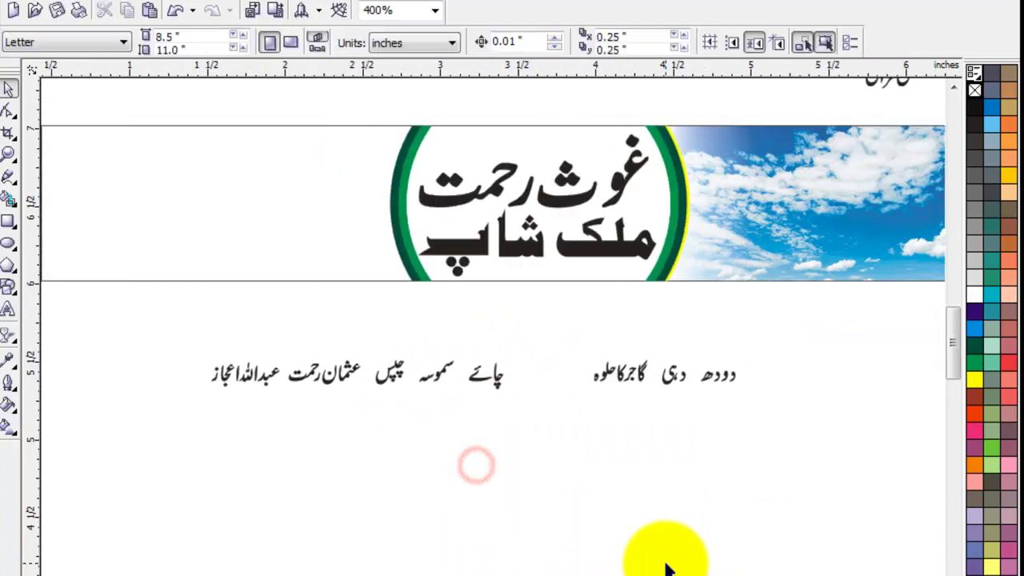
Zoom into the logo circle, nudge the upper Urdu line up, and make the text purple
scroll(748, 476, "down", 1)
left_click_drag(322, 256, 662, 447)
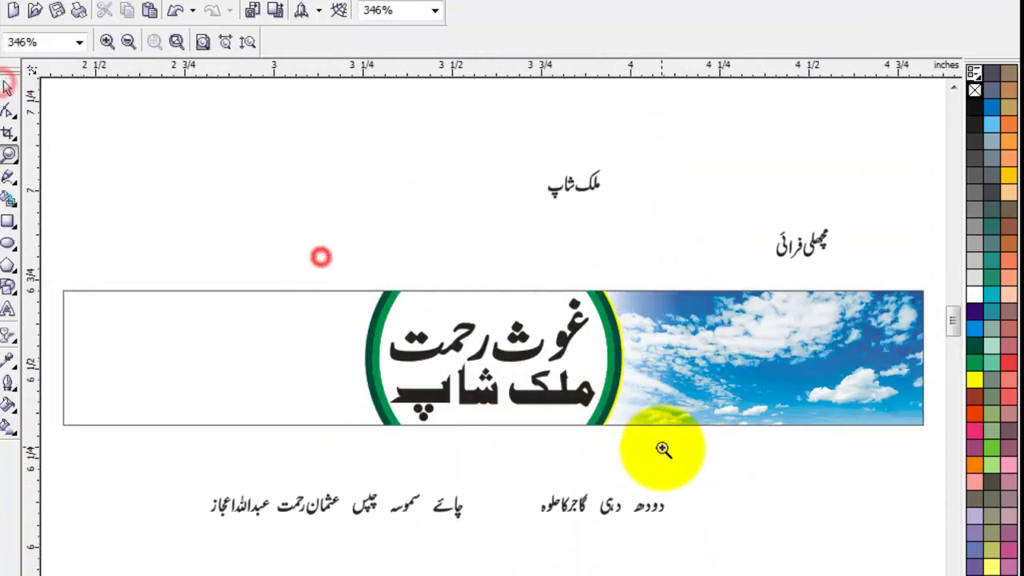
left_click(8, 88)
left_click(584, 355)
left_click_drag(584, 355, 584, 352)
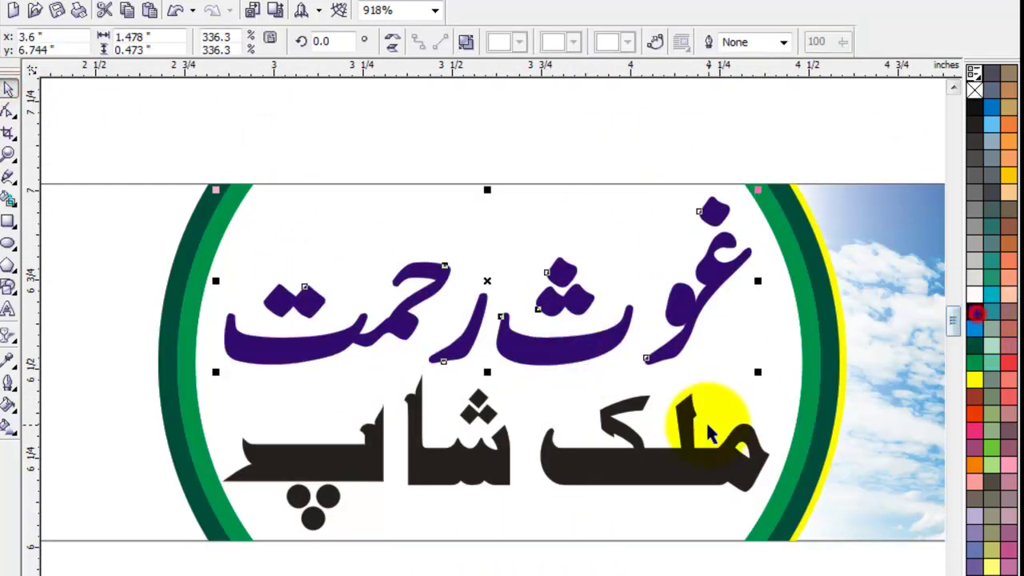
left_click(976, 313)
Give the Urdu text a 2.0 pt outline with rounded line ends
left_click(548, 146)
left_click(709, 268)
key("F12")
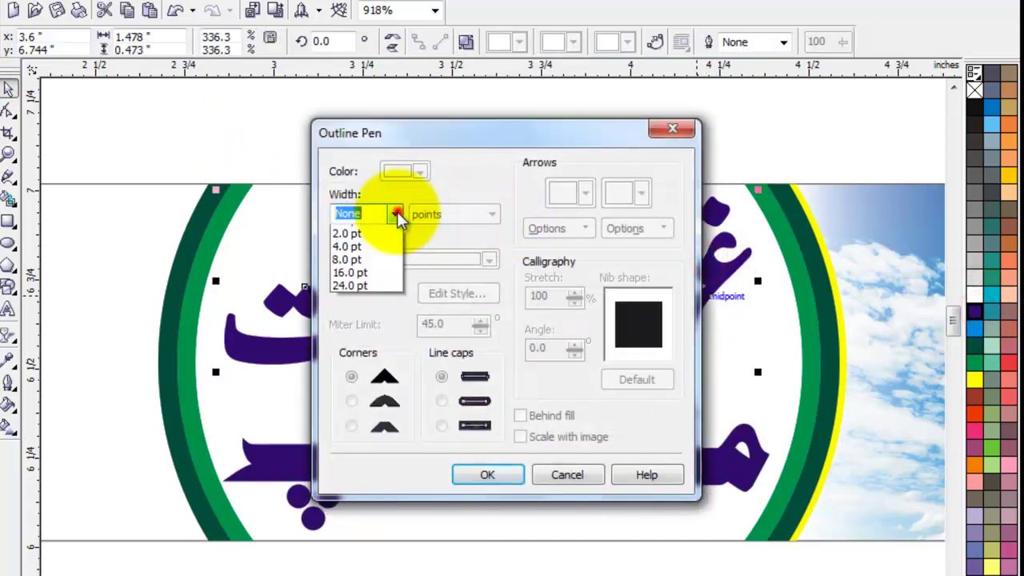
left_click(394, 213)
left_click(366, 285)
left_click(441, 401)
left_click(487, 474)
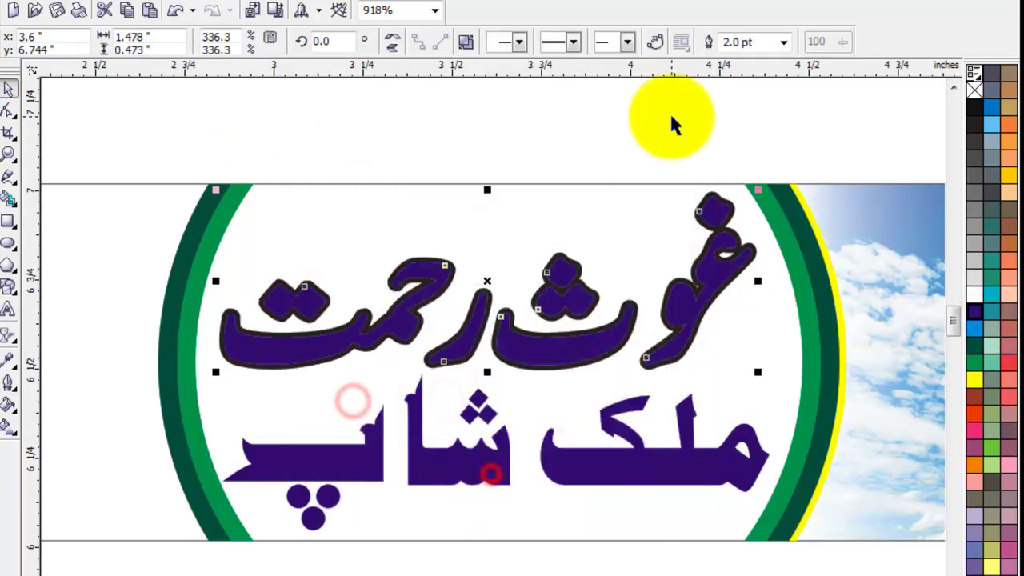
left_click(671, 116)
Fill the area inside the green rings yellow and bring the Urdu text in front
left_click_drag(794, 126, 201, 560)
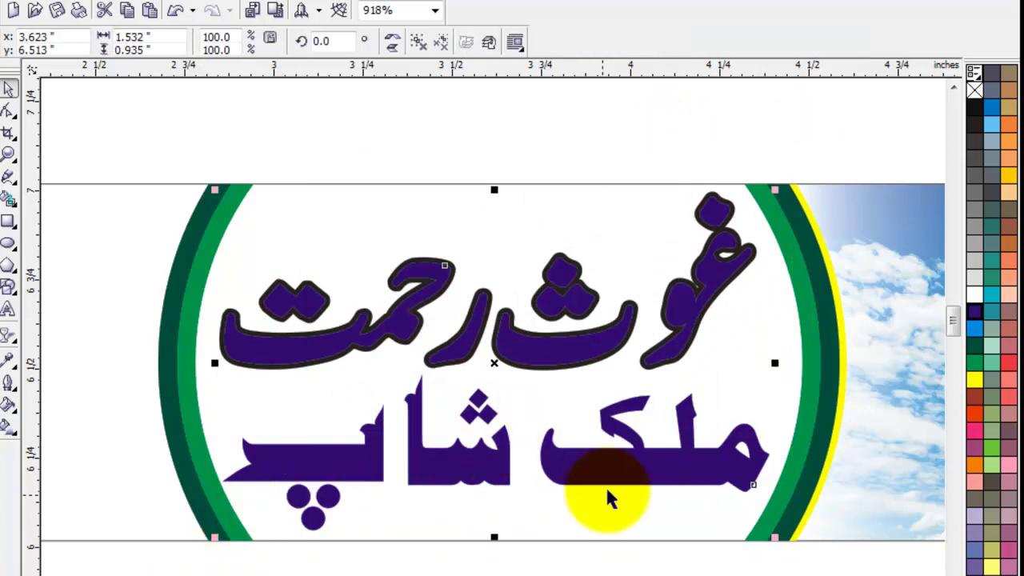
mouse_move(606, 486)
left_mouse_down()
mouse_move(679, 128)
mouse_move(690, 324)
mouse_move(651, 461)
mouse_move(681, 478)
left_mouse_up()
left_click(306, 285)
left_click(8, 88)
left_click(974, 379)
key("shift+Page_Up")
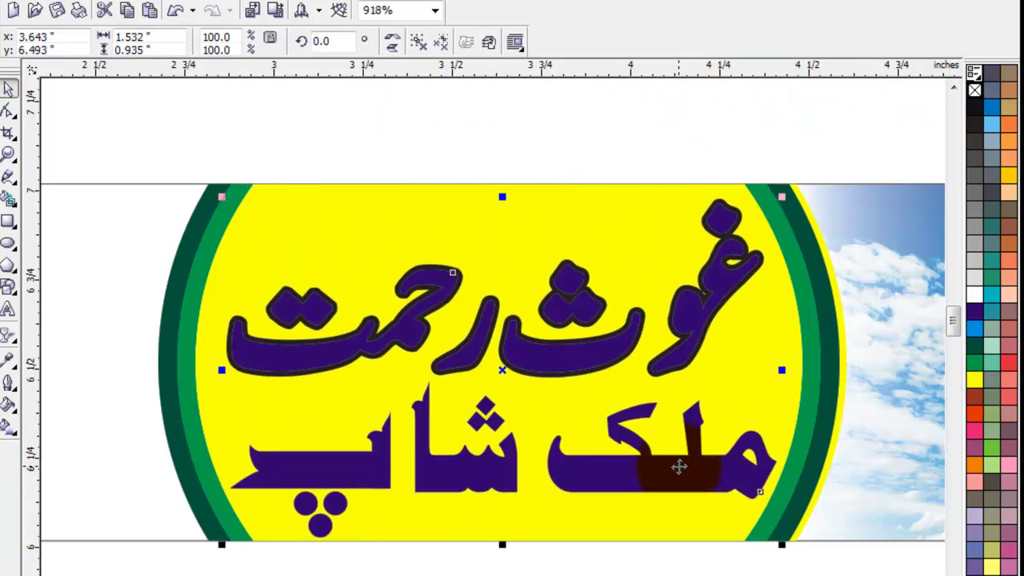
left_click(646, 168)
Give the Urdu text a white outline and make the copy underneath brown
left_click(720, 324)
right_click(974, 294)
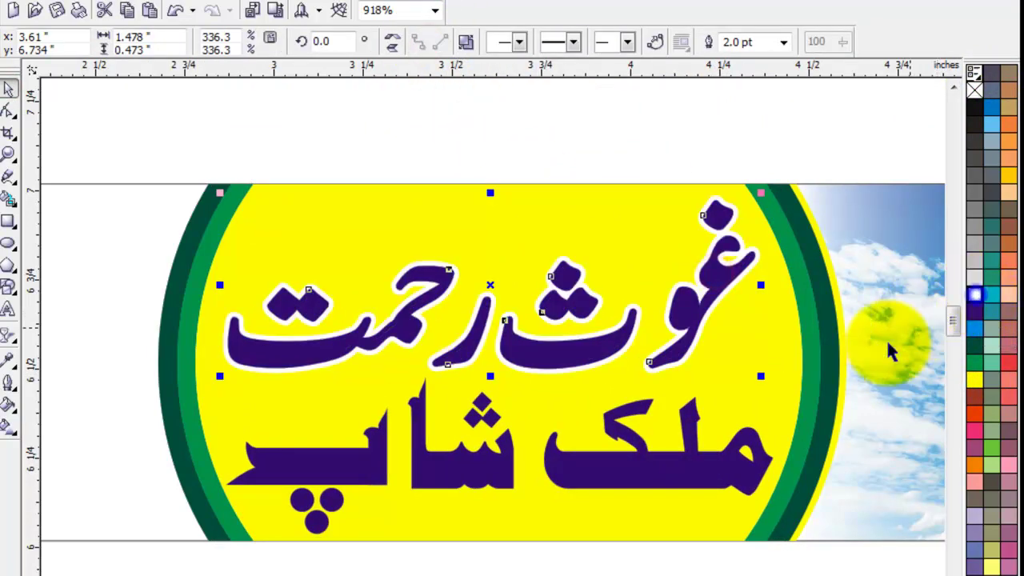
left_click(704, 328)
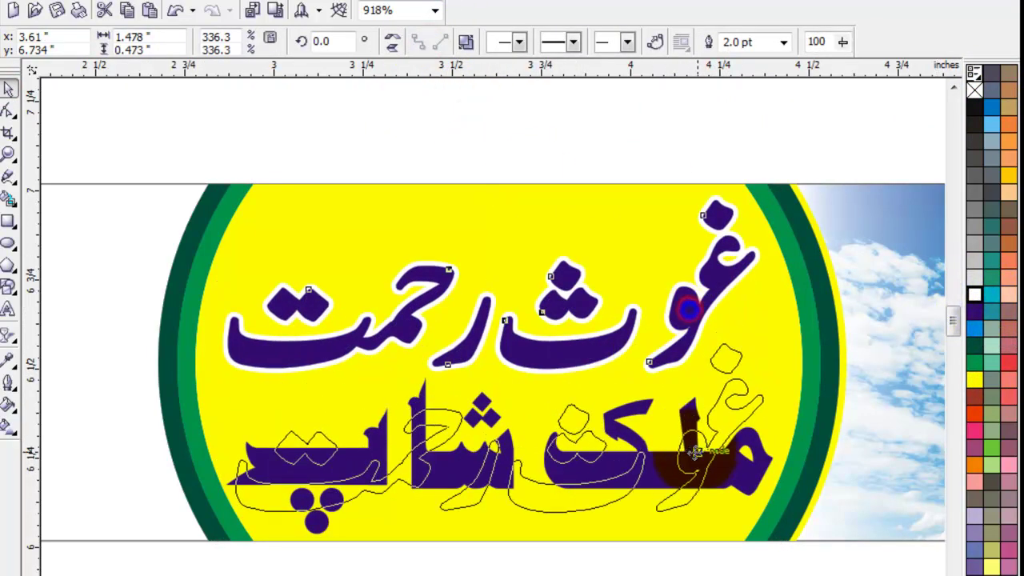
scroll(696, 320, "down", 2)
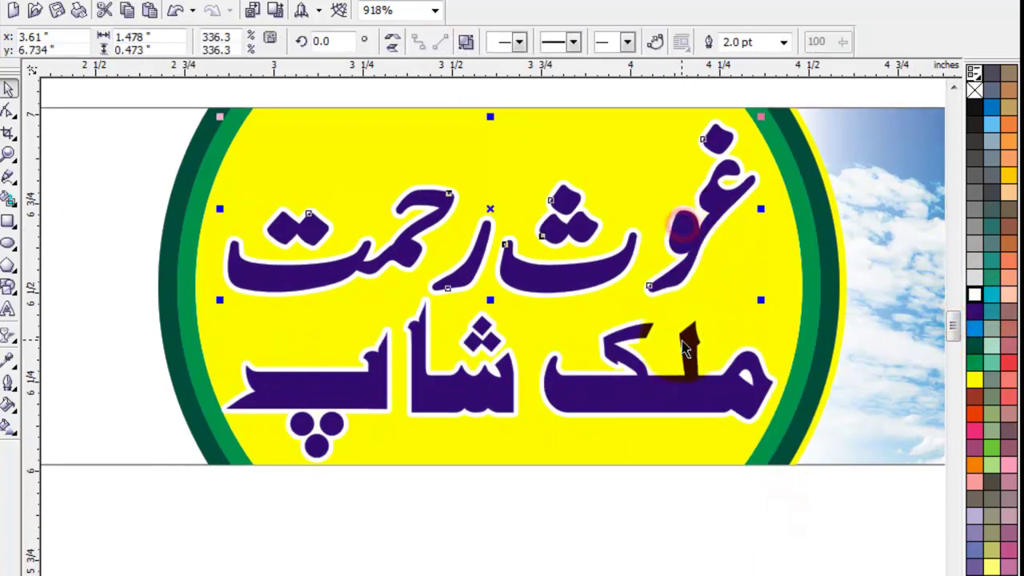
left_click(686, 386)
left_click(973, 397)
right_click(974, 397)
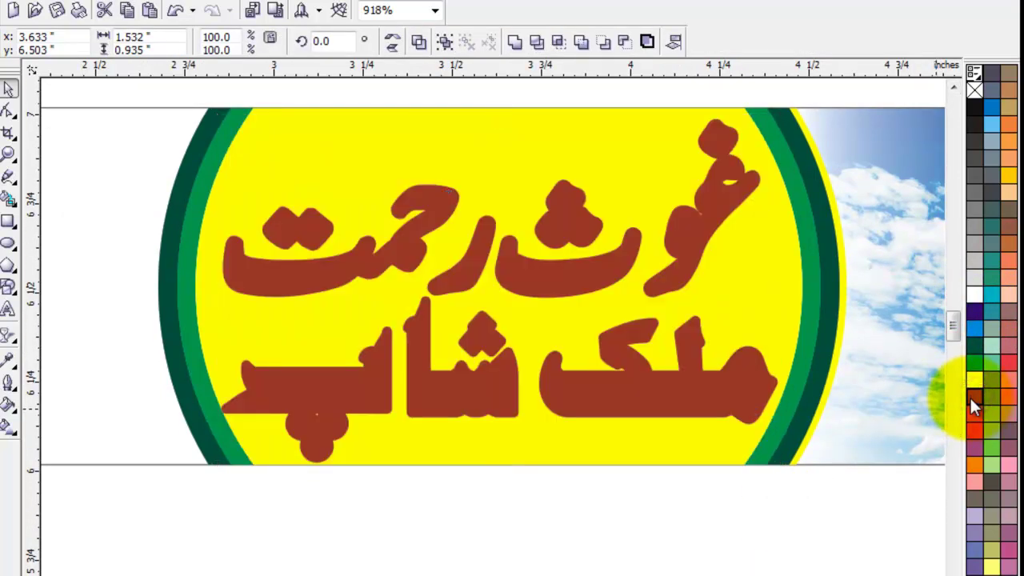
Set a thick outline on the brown copy, then reduce it to a thinner width
key("F12")
left_click(403, 210)
left_click(352, 265)
left_click(489, 475)
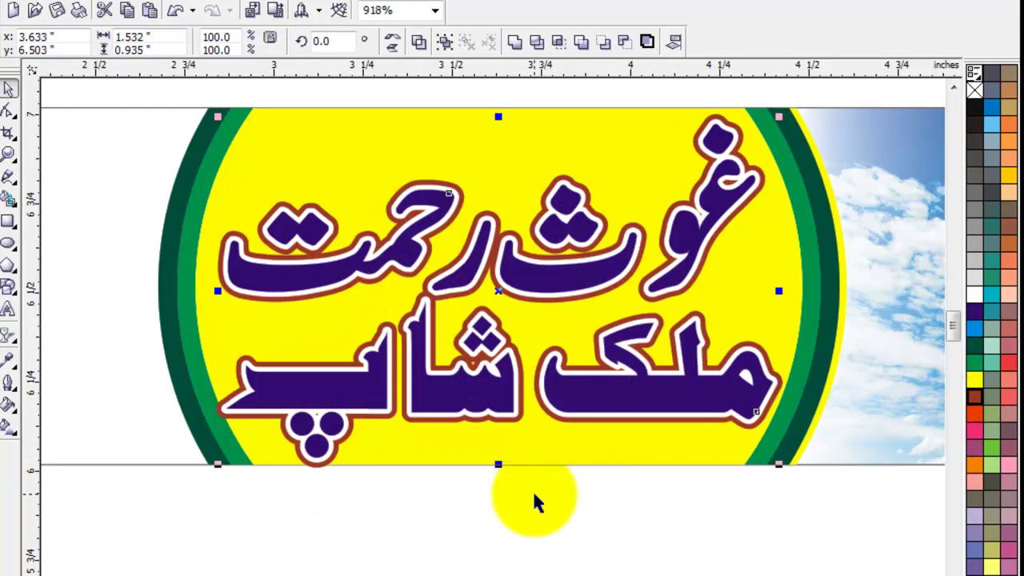
key("F12")
key("Return")
left_click(510, 516)
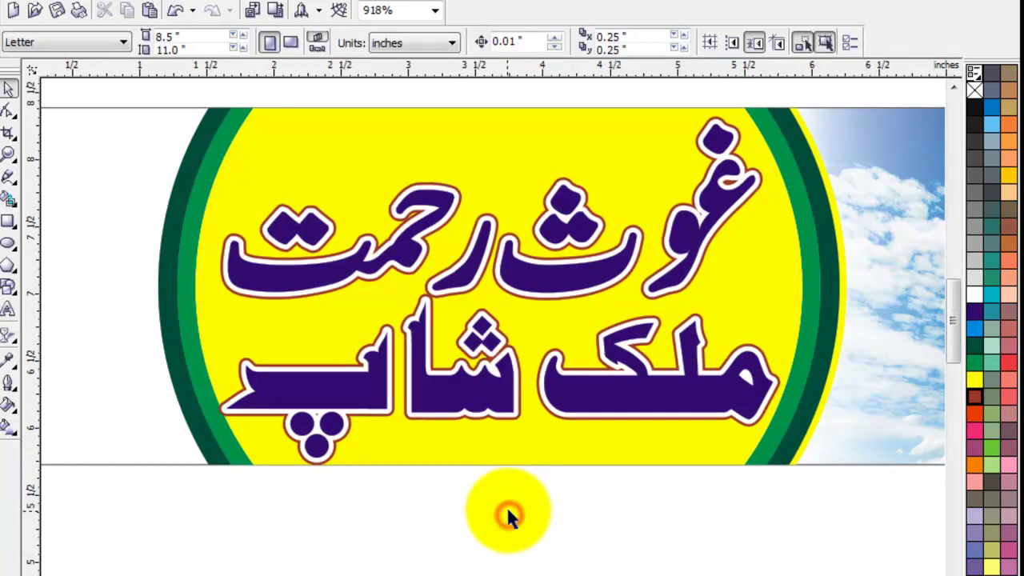
key("F4")
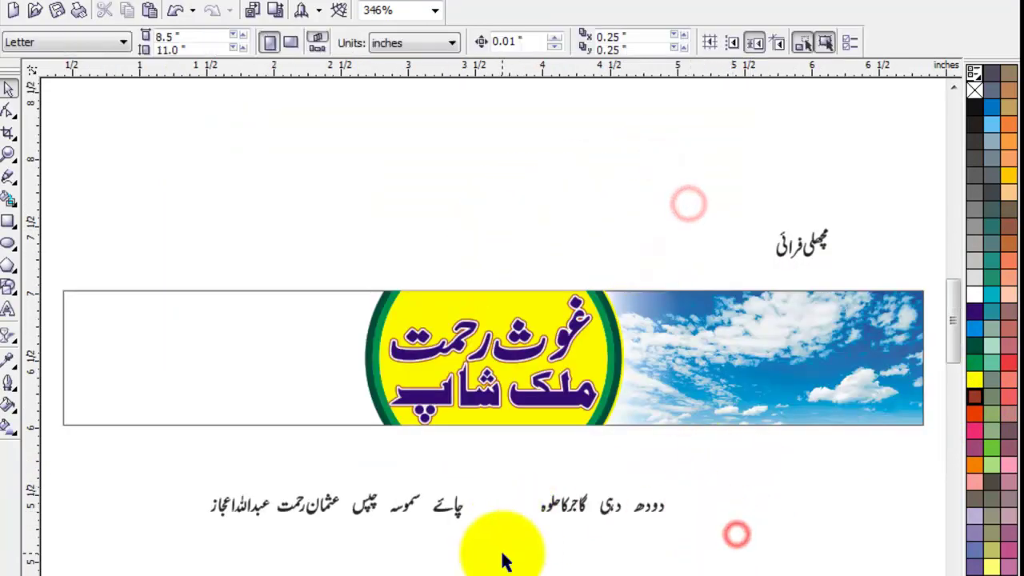
Import the milk-and-yogurt poster onto the page and ungroup it into separate parts
left_click(383, 554)
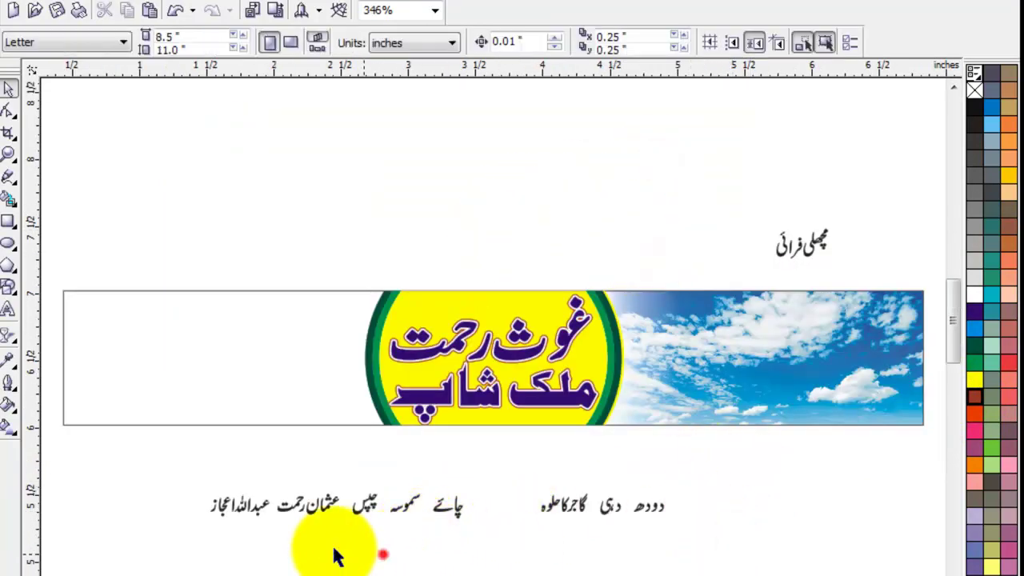
left_click(714, 476)
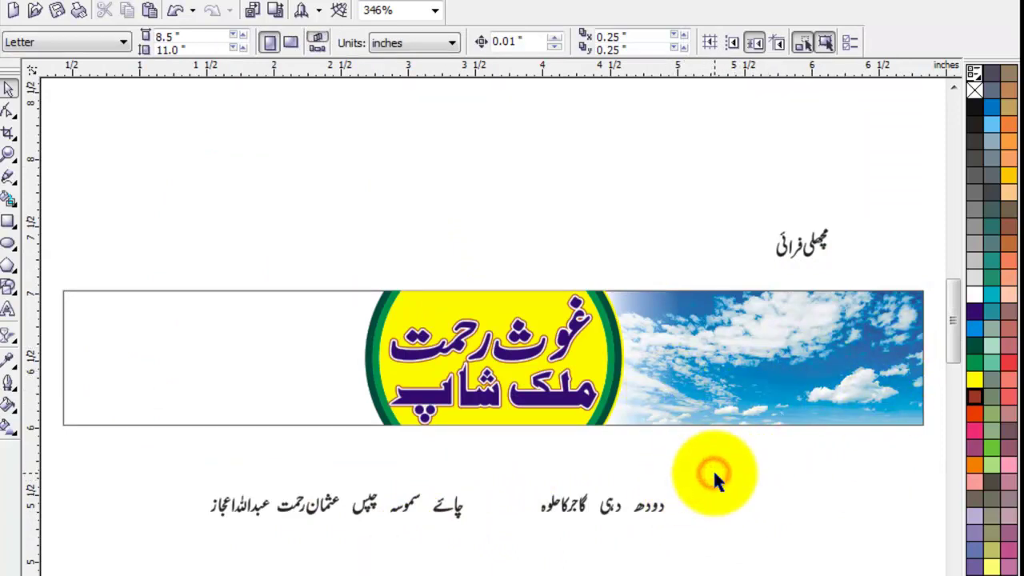
left_click(786, 455)
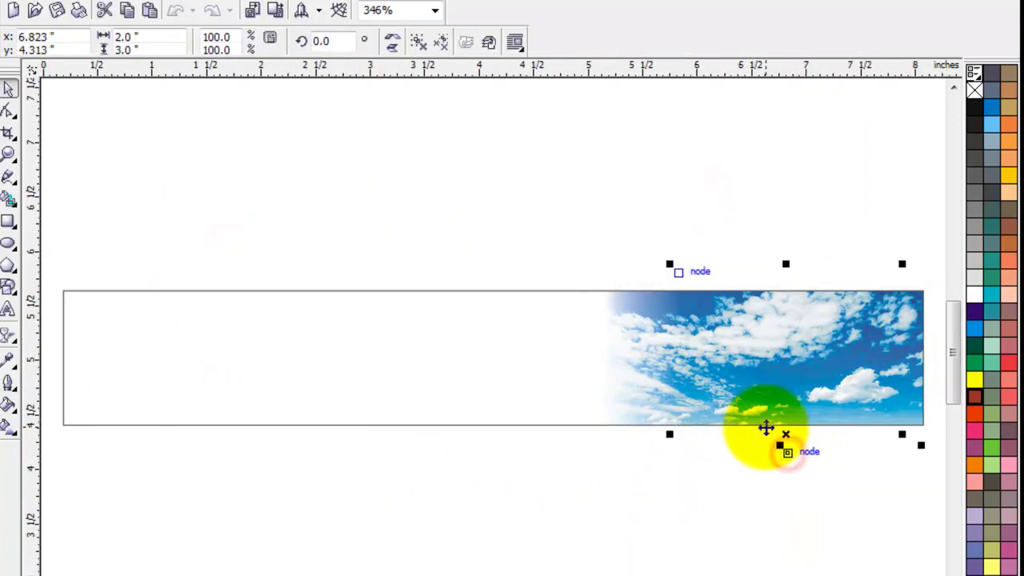
left_click(734, 480)
right_click(709, 475)
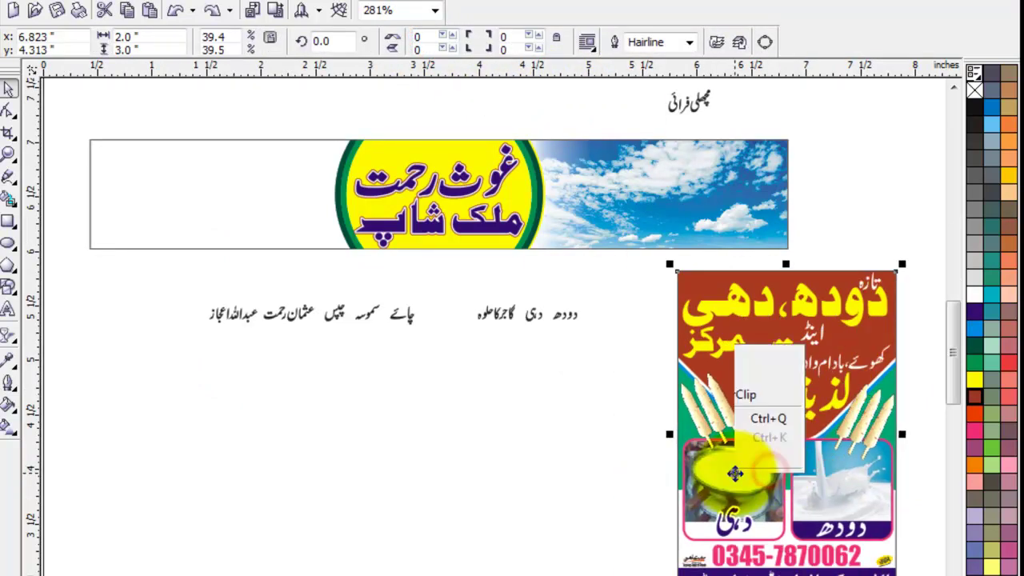
left_click(577, 487)
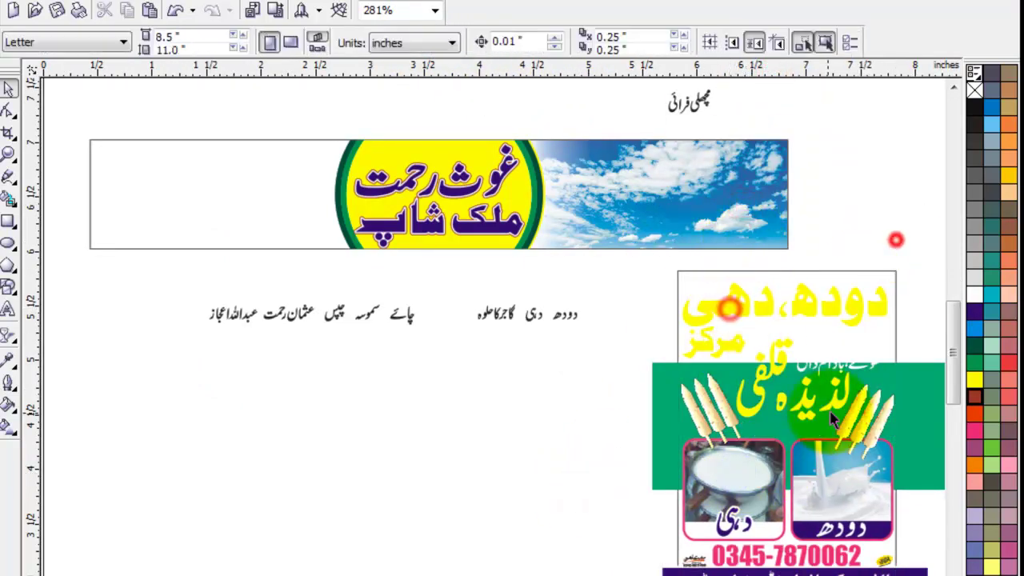
Drag the yogurt and milk picture panels up onto the banner's sky, deleting the leftover
left_click(734, 480)
left_click(840, 478, "shift")
left_click(612, 482)
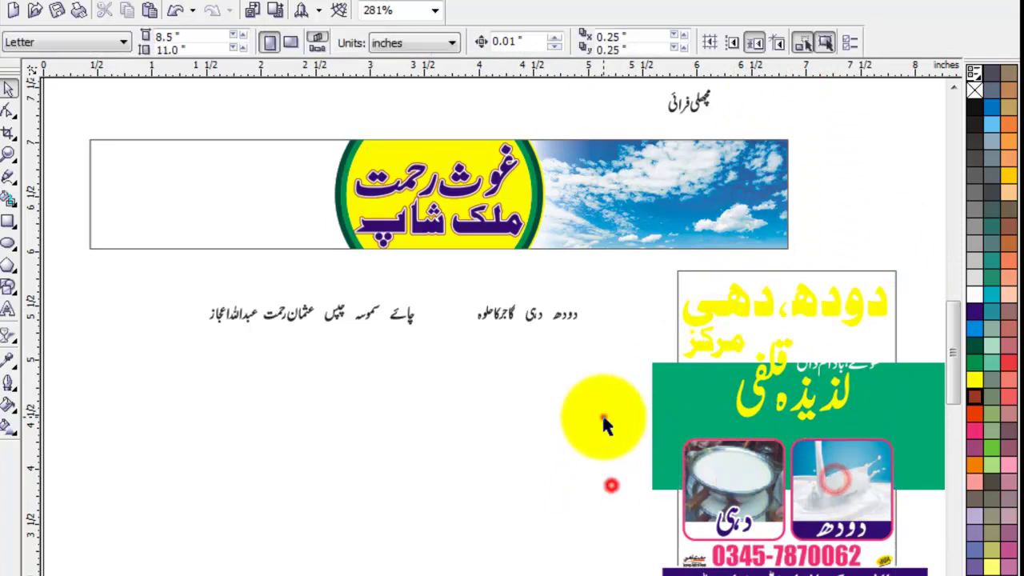
left_click_drag(601, 416, 925, 552)
mouse_move(854, 524)
left_mouse_down()
mouse_move(728, 228)
mouse_move(604, 226)
left_mouse_up()
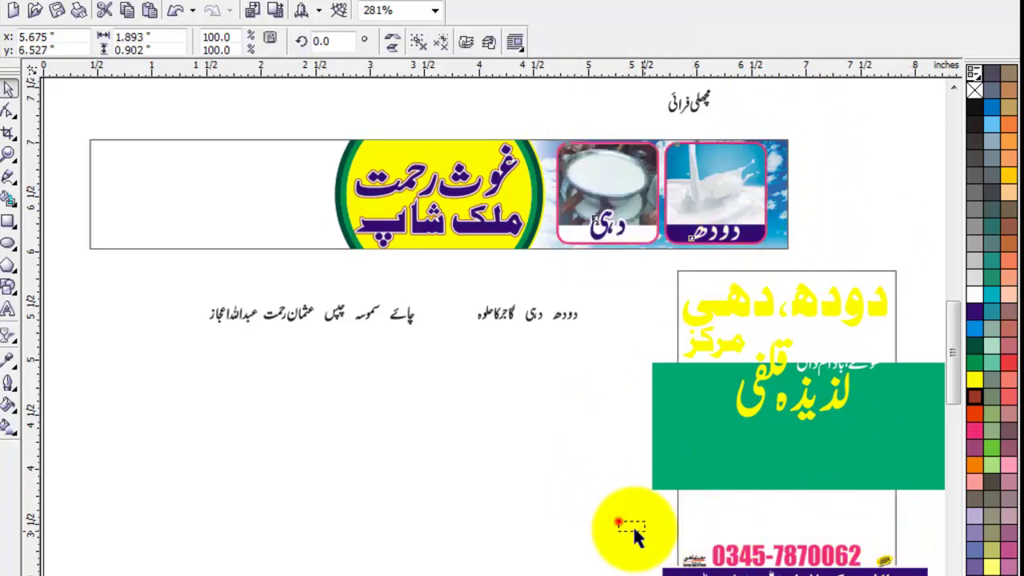
left_click_drag(617, 525, 891, 548)
key("Delete")
Shrink the yogurt and milk panels to 97.9% and nudge them slightly left and down
key("F4")
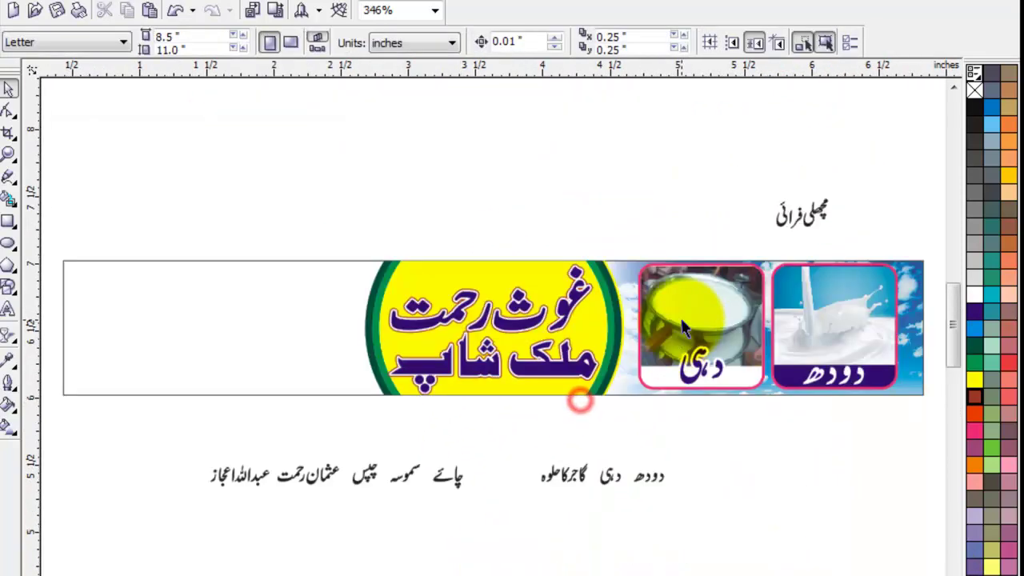
key("z")
left_click_drag(590, 226, 845, 423)
left_click(10, 92)
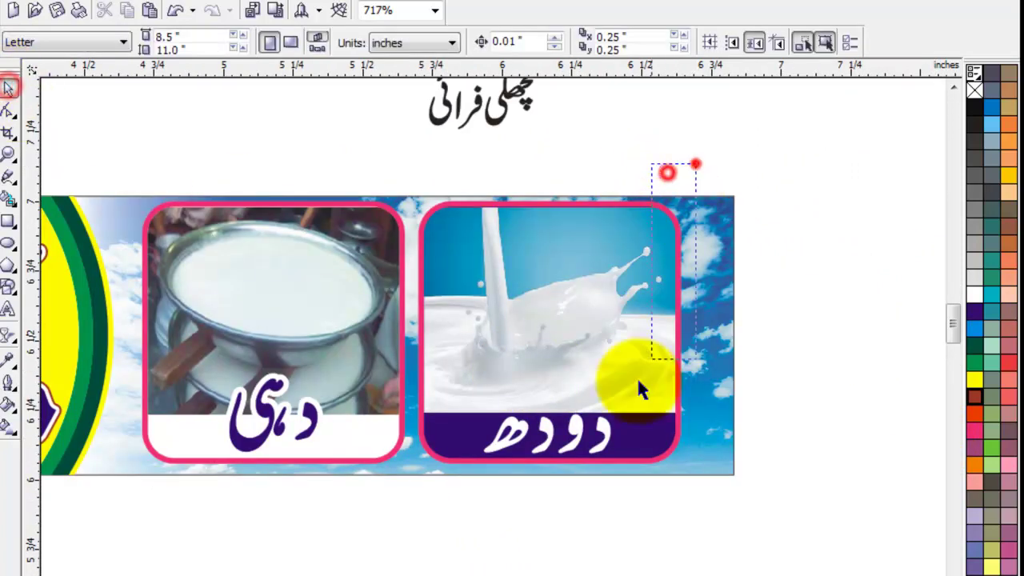
left_click_drag(667, 166, 120, 492)
left_click_drag(676, 463, 671, 491)
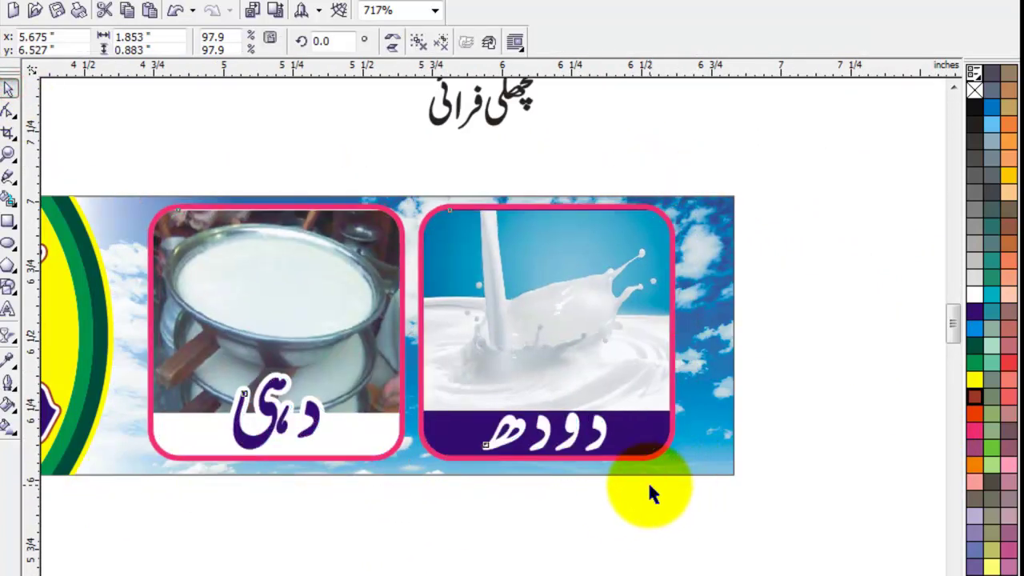
key("Left")
key("Down")
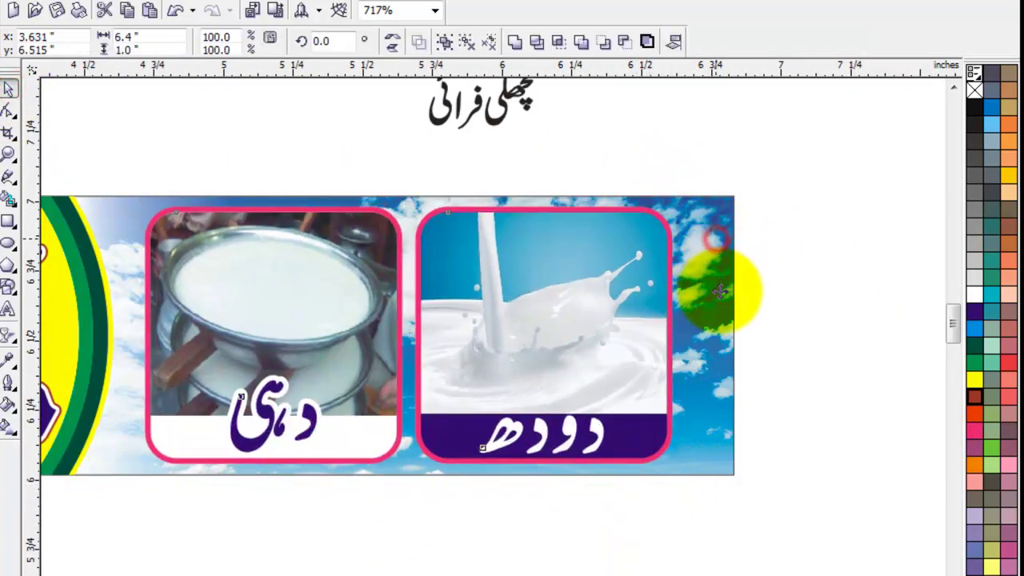
Inside the sky background's contents, draw a rounded rectangle tilted 14.4° on the right side
left_click(724, 256, "ctrl")
left_click(10, 224)
left_click_drag(789, 144, 457, 411)
key("space")
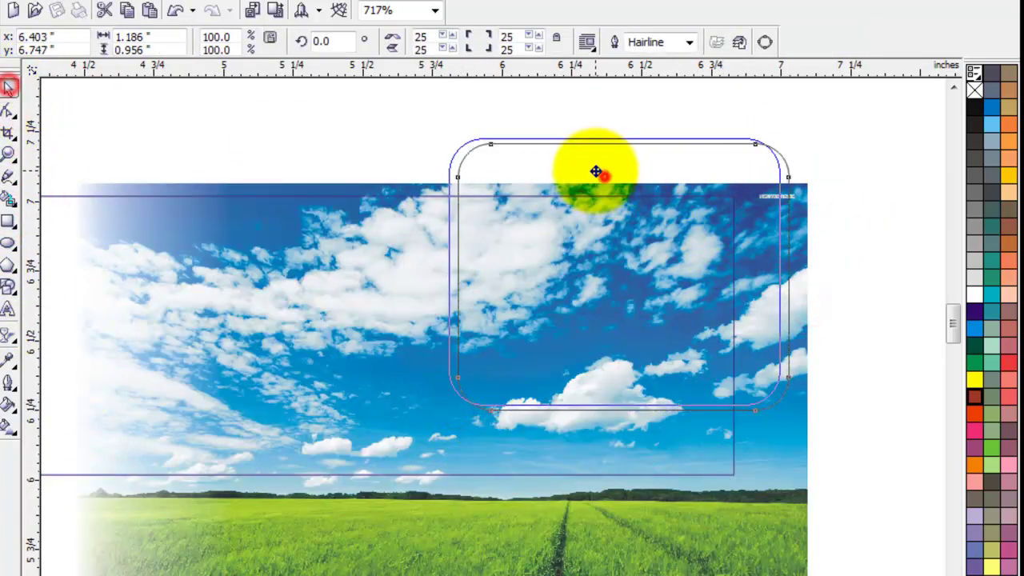
left_click(606, 172)
left_click_drag(789, 411, 817, 361)
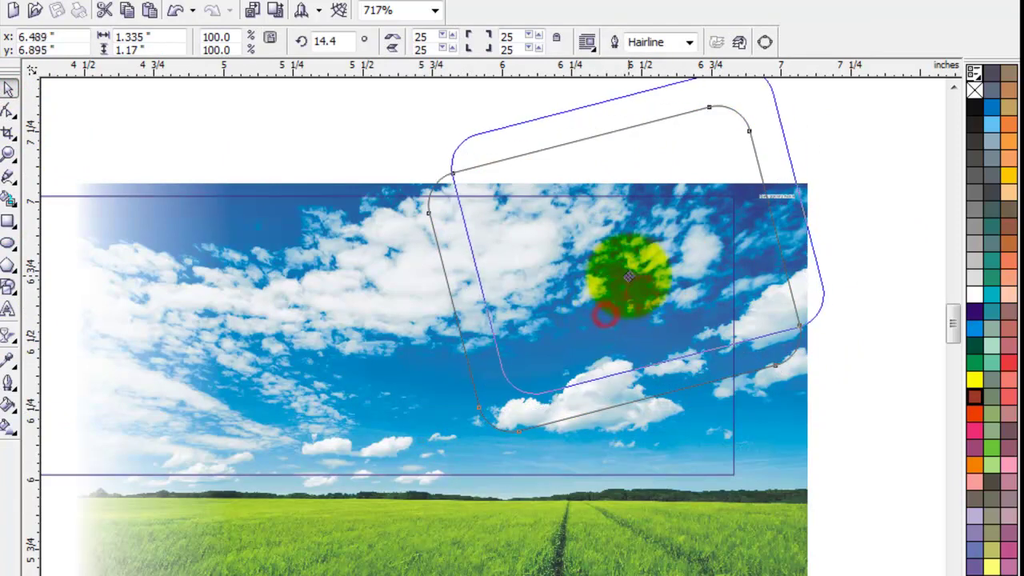
left_click_drag(613, 297, 613, 293)
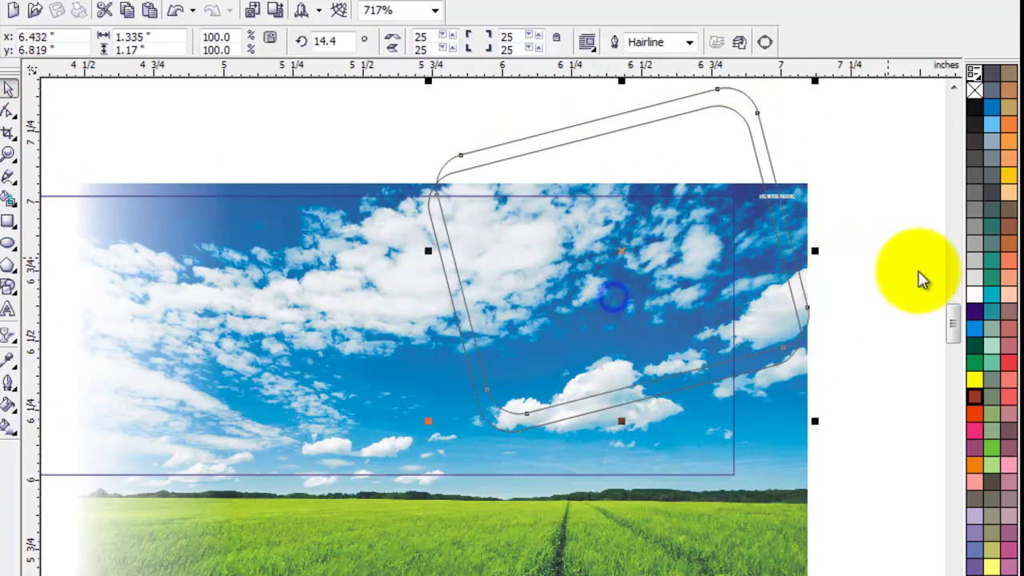
Give the rectangle a red-brown outline and a brown-to-orange linear gradient, then finish editing
left_click(974, 296)
left_click(899, 345)
left_click_drag(614, 404, 627, 408)
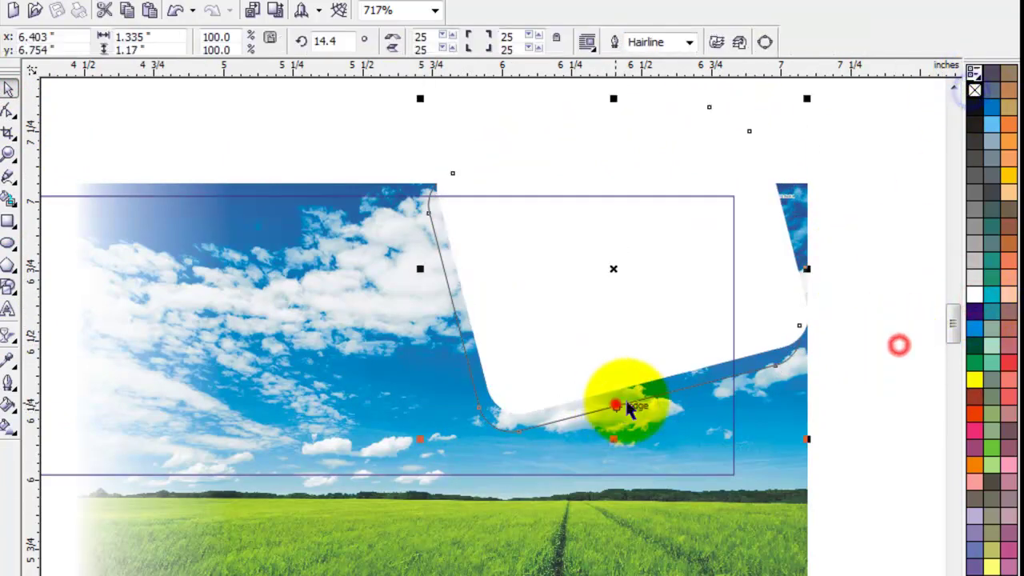
right_click(974, 397)
left_click(651, 245)
key("g")
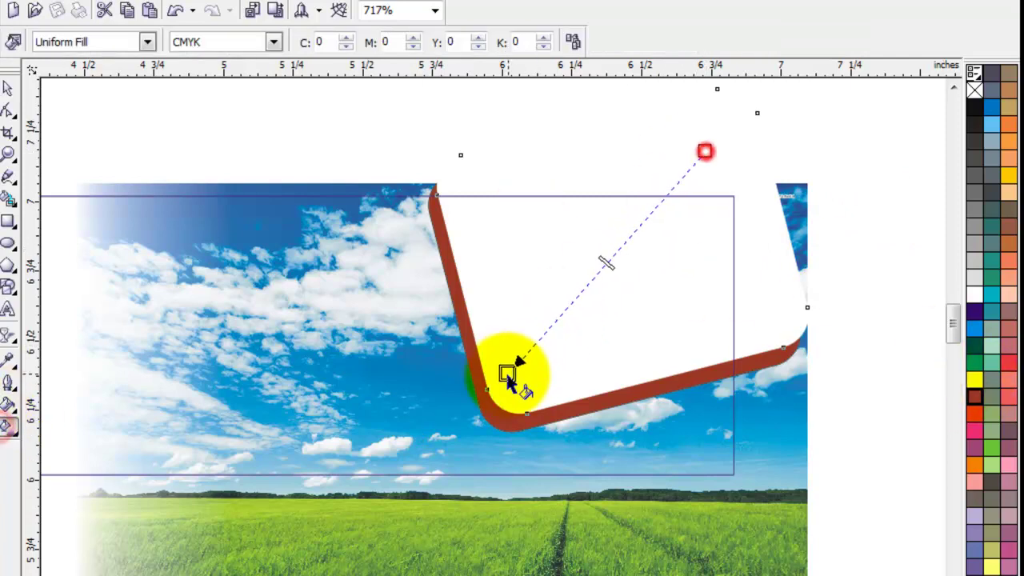
mouse_move(704, 151)
left_mouse_down()
mouse_move(507, 376)
mouse_move(514, 366)
left_mouse_up()
left_click_drag(974, 397, 704, 149)
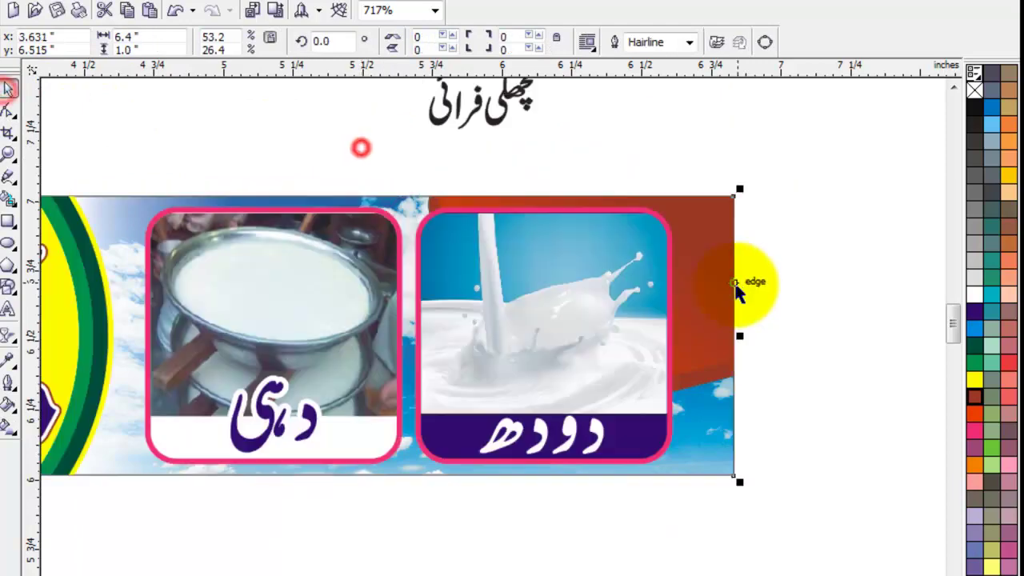
left_click(824, 298)
left_click(666, 230)
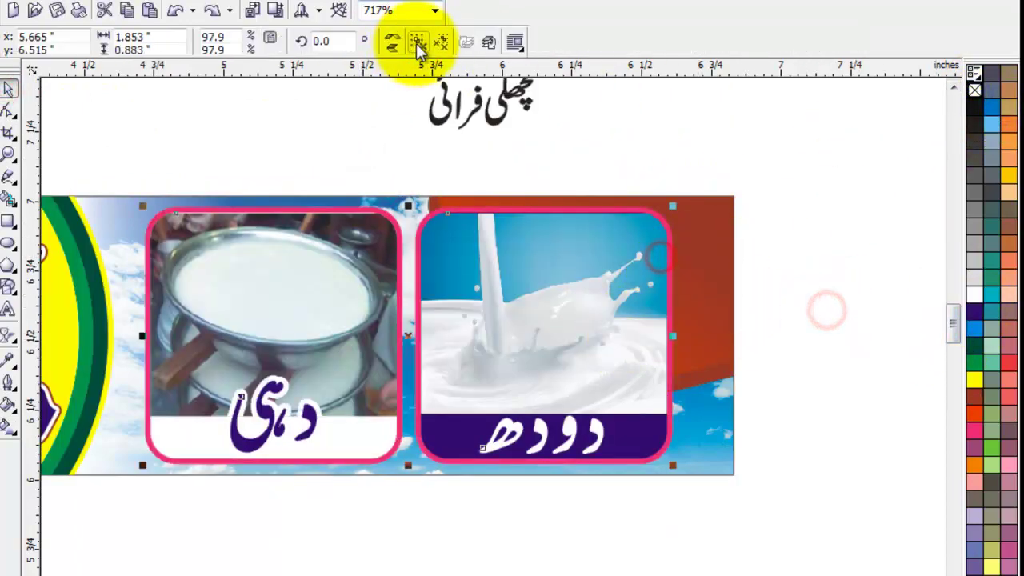
Stretch the yogurt and milk panel group leftward across the sky
left_click(417, 44)
left_click(818, 313)
left_click(726, 464)
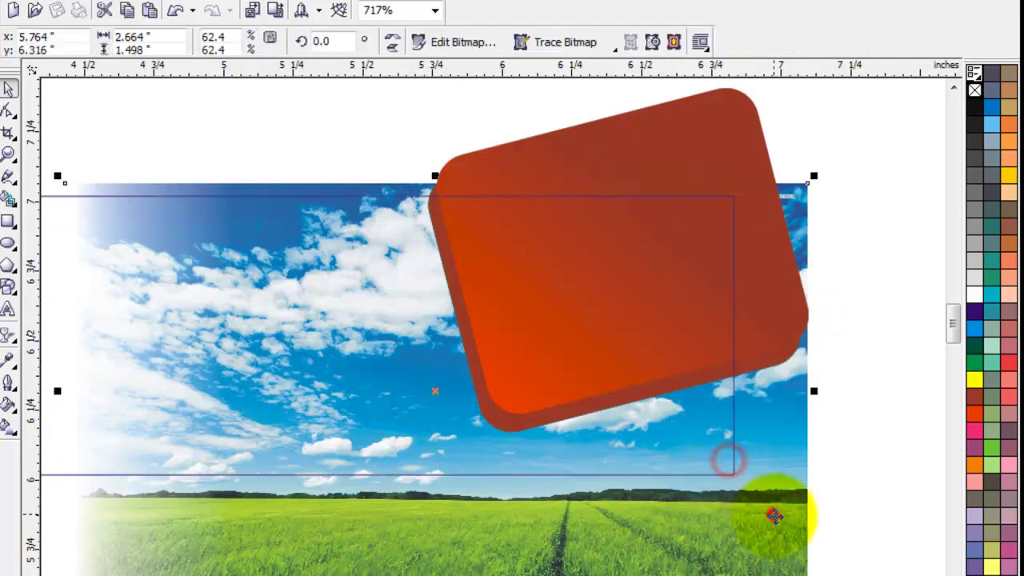
left_click(773, 514, "ctrl")
left_click(796, 496)
left_click(812, 366)
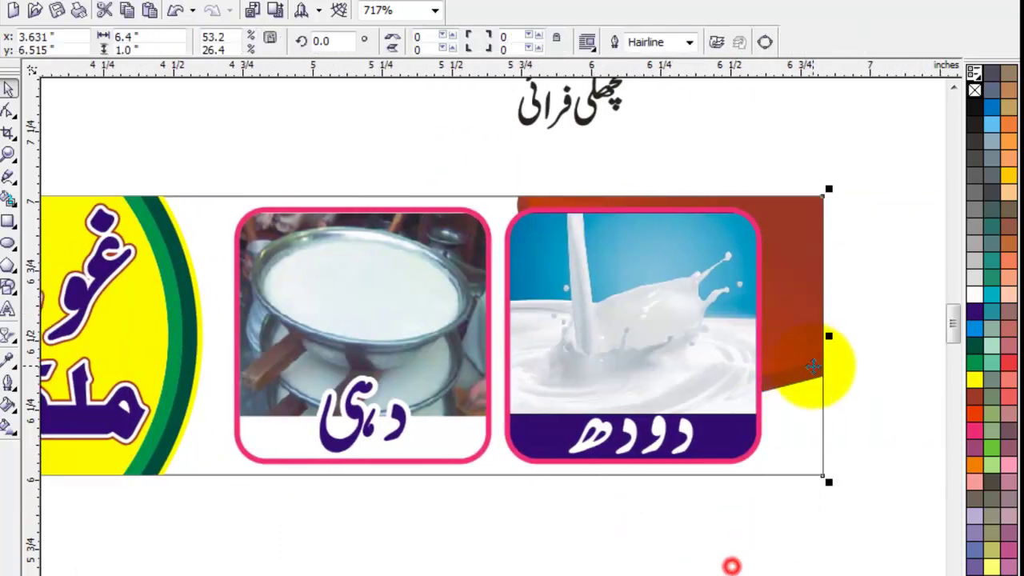
left_click(865, 384, "ctrl")
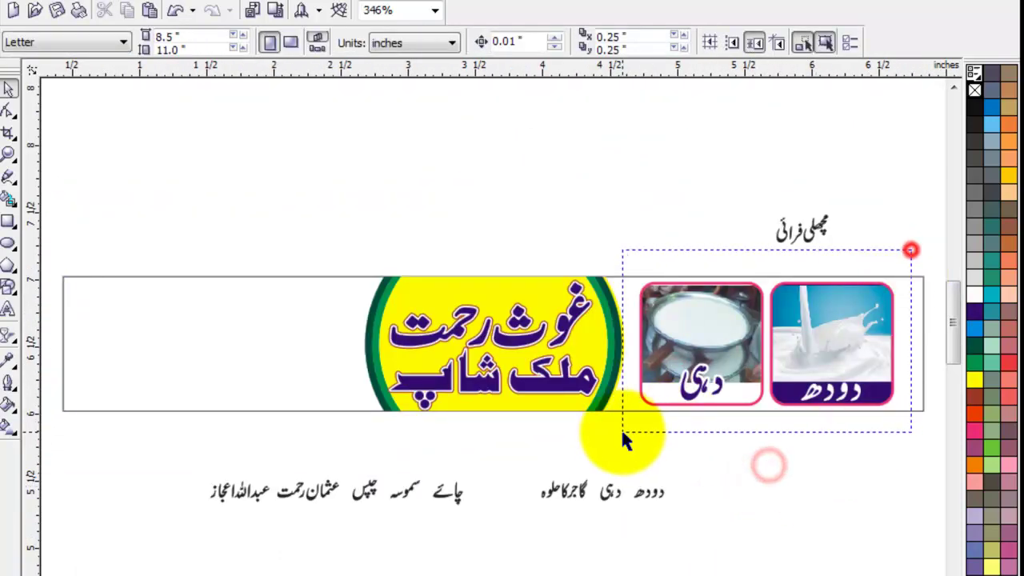
left_click_drag(910, 251, 623, 439)
left_click_drag(635, 256, 912, 432)
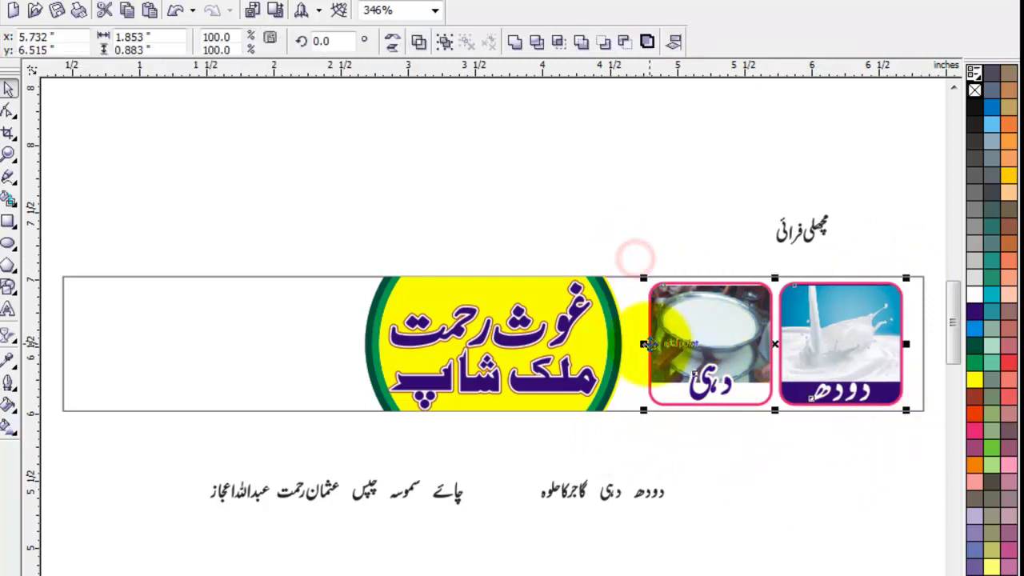
left_click_drag(632, 342, 634, 342)
left_click(749, 453)
Nudge the logo circle right and delete the words دودھ دہی from the list below
left_click_drag(311, 228, 645, 445)
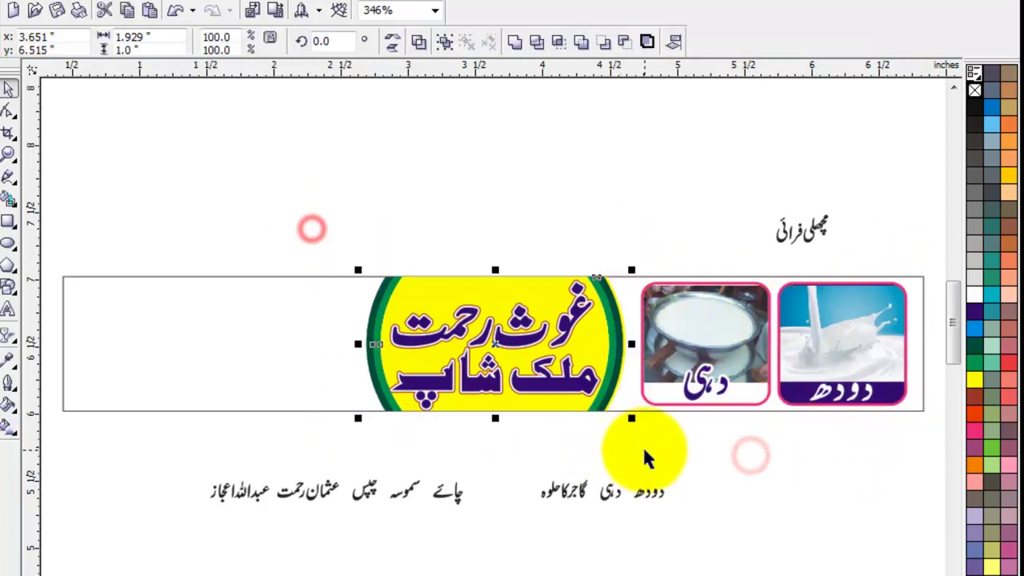
key("Right")
left_click(708, 454)
left_click(696, 551)
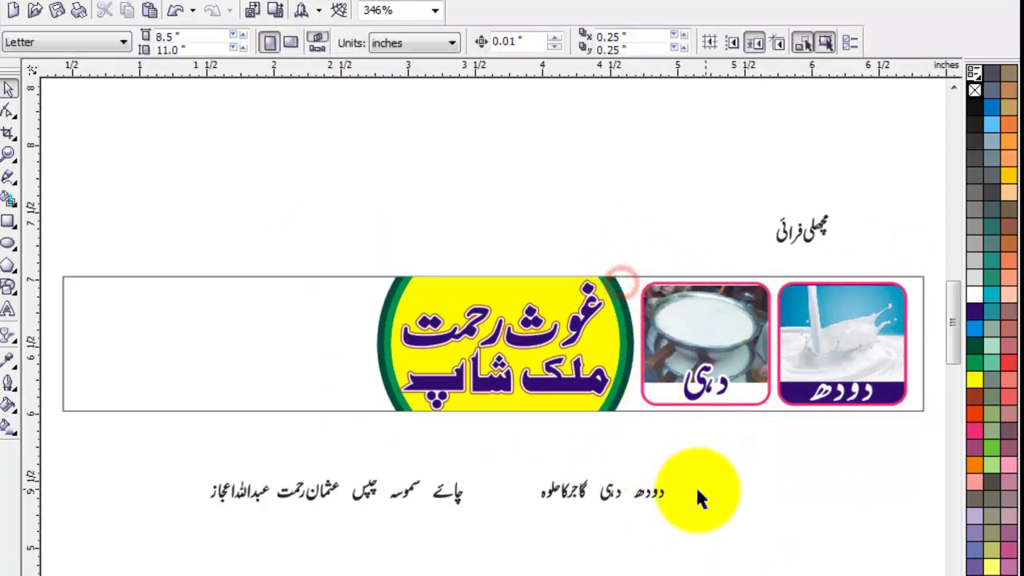
scroll(768, 459, "left", 2)
left_click(768, 458)
left_click_drag(700, 454, 804, 526)
key("Delete")
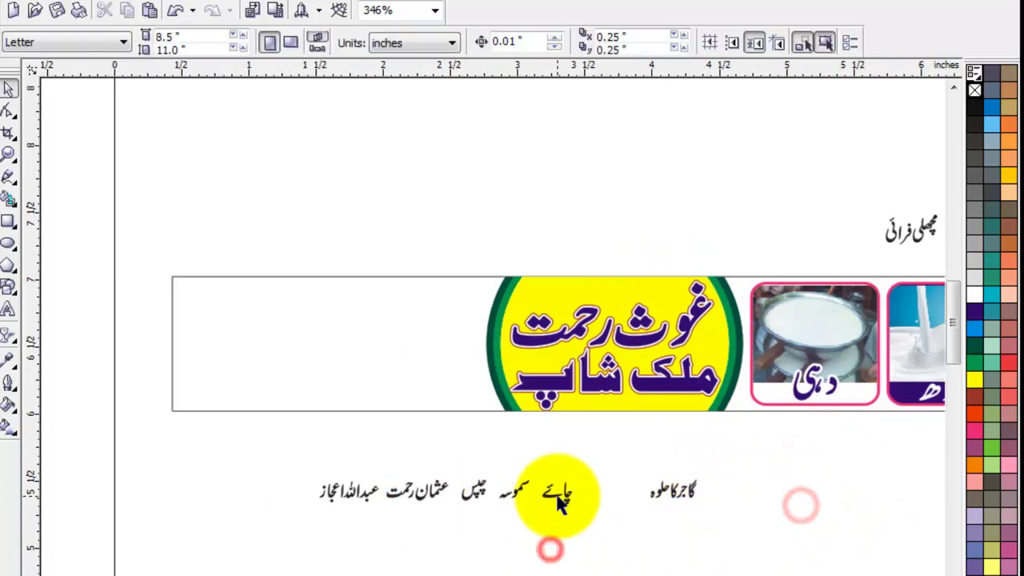
left_click(8, 242)
Draw an oval on the banner's left side, duplicate it into a row, and move the row lower
left_click_drag(175, 297, 240, 392)
left_click(8, 88)
left_click_drag(195, 333, 267, 340)
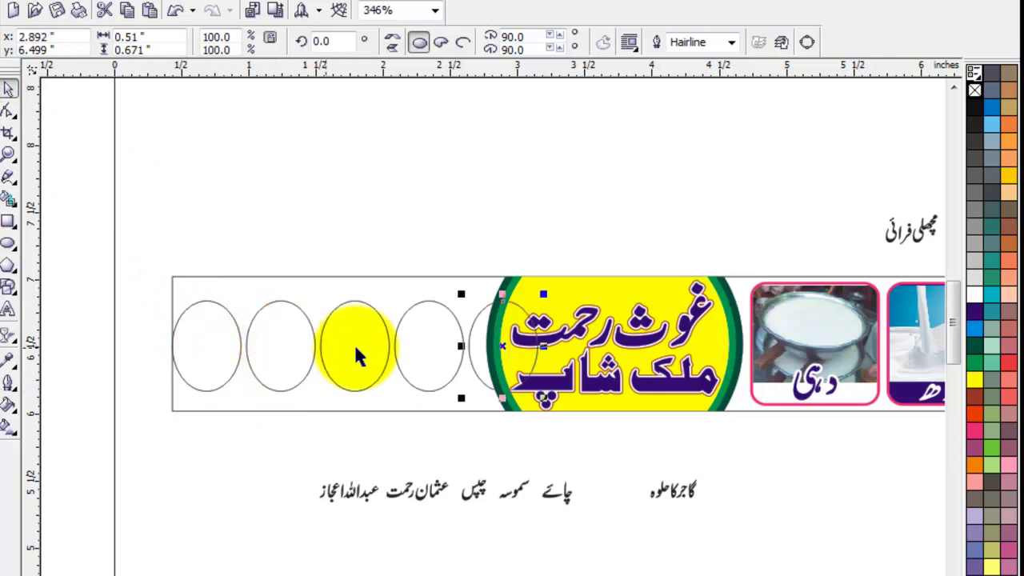
left_click_drag(168, 435, 168, 434)
left_click_drag(533, 419, 541, 418)
left_click(498, 452)
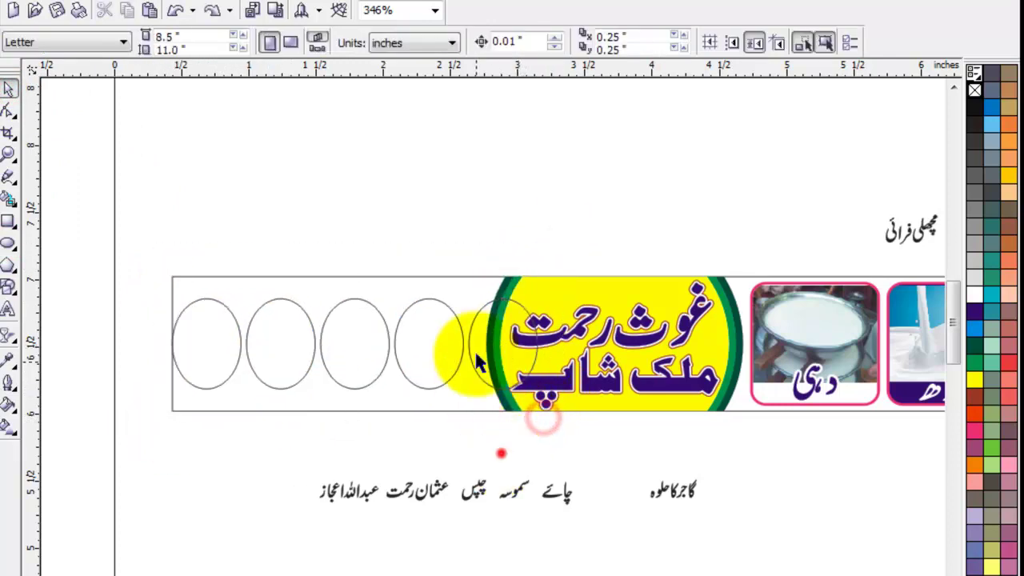
left_click_drag(472, 343, 205, 344)
left_click(213, 352)
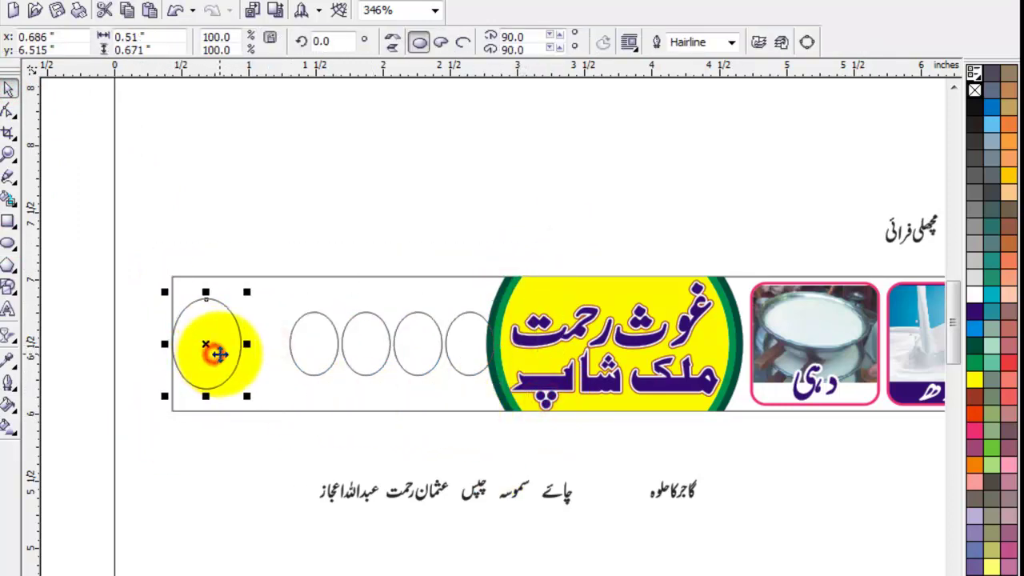
key("Delete")
mouse_move(201, 247)
left_mouse_down()
mouse_move(506, 410)
mouse_move(481, 395)
left_mouse_up()
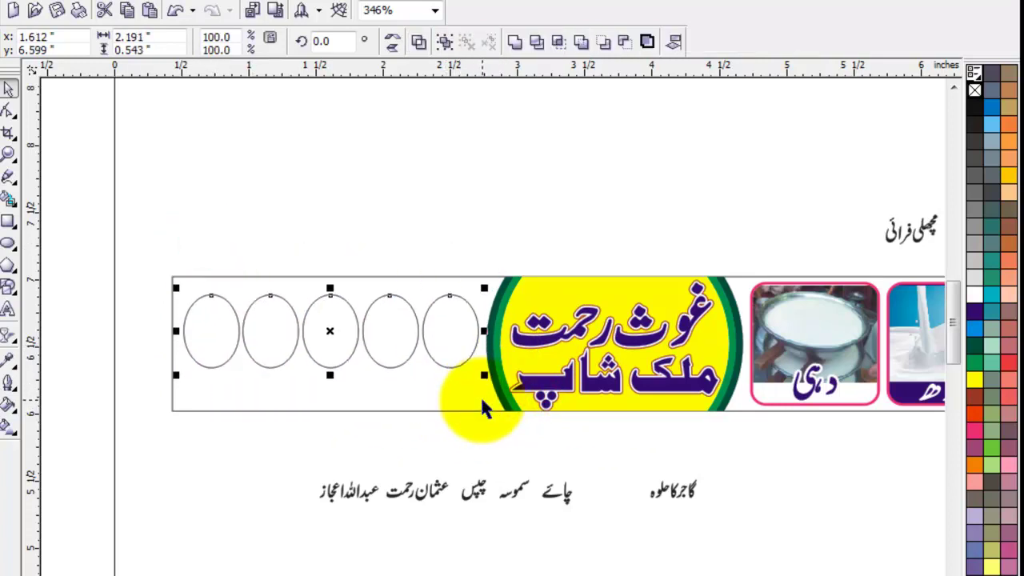
left_click_drag(448, 330, 451, 364)
Delete the leftmost oval so four evenly spaced ovals remain
scroll(595, 512, "up", 1)
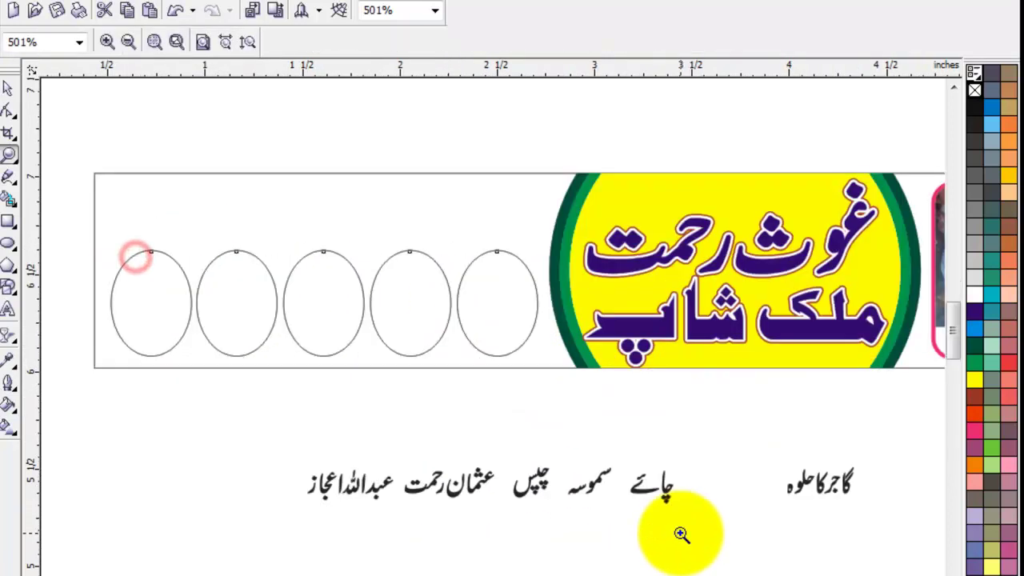
left_click(320, 120)
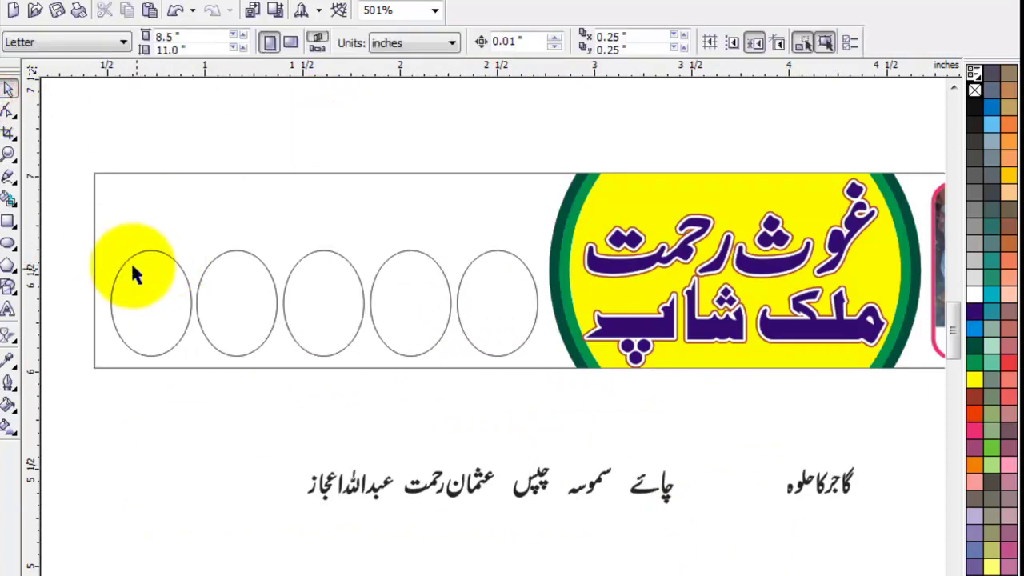
left_click(156, 283)
key("Delete")
left_click_drag(104, 141, 558, 398)
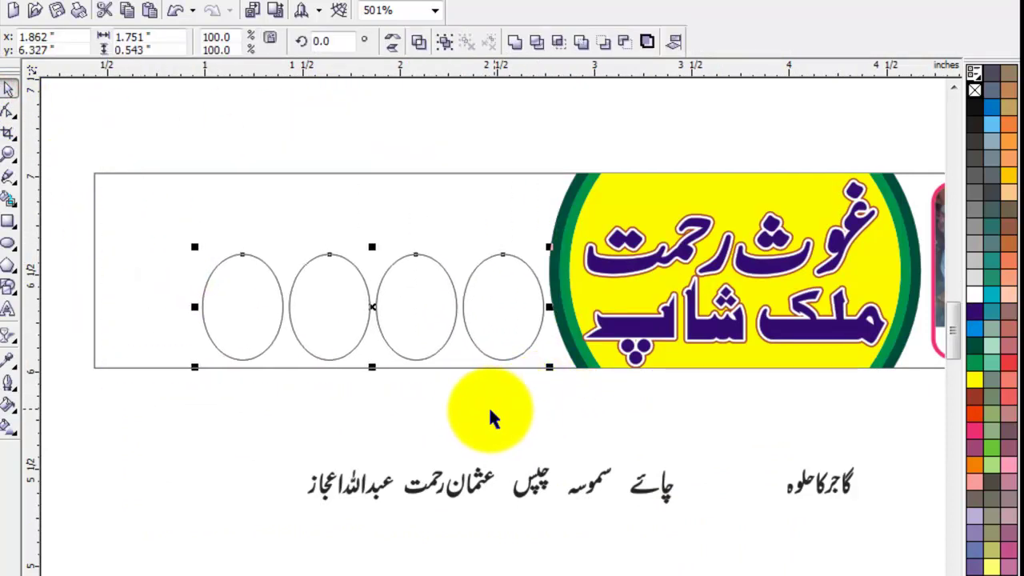
left_click(480, 411)
Give all four ovals a thinner pink outline and shift the row slightly left
left_click_drag(938, 240, 471, 293)
left_click(583, 404)
left_click(415, 308)
left_click(328, 308)
left_click(220, 311)
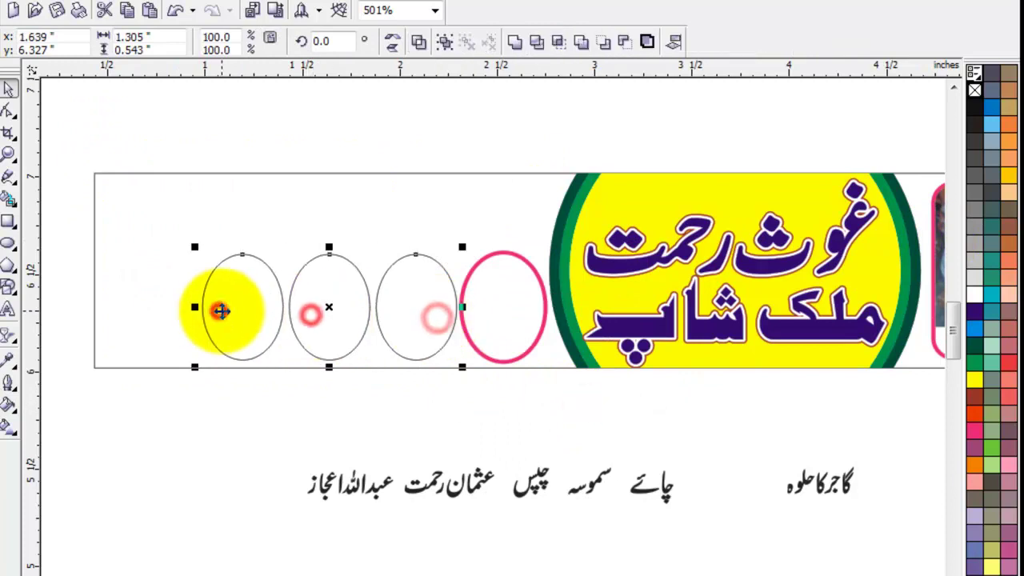
left_click_drag(165, 138, 475, 407)
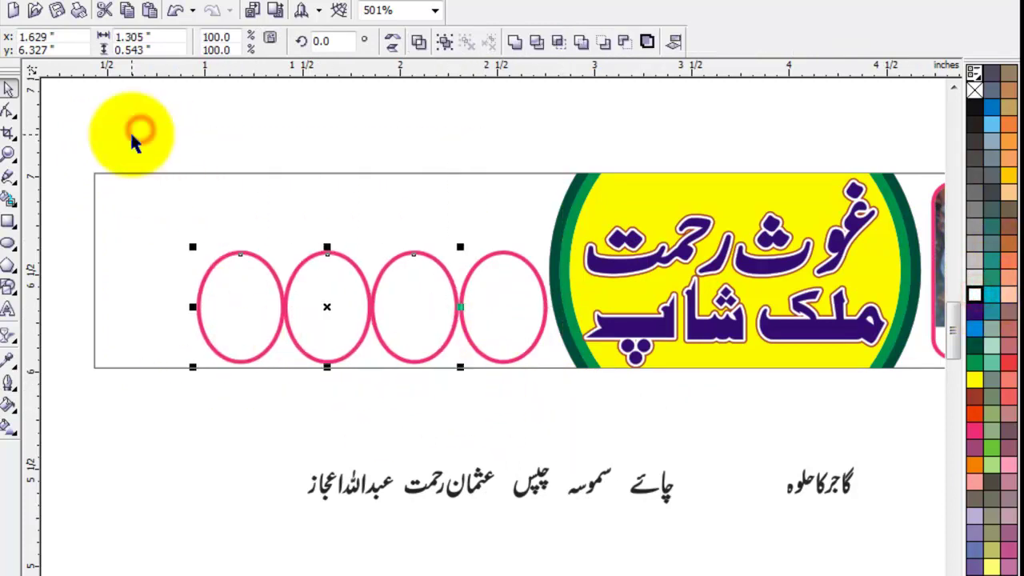
left_click_drag(148, 431, 672, 116)
key("F12")
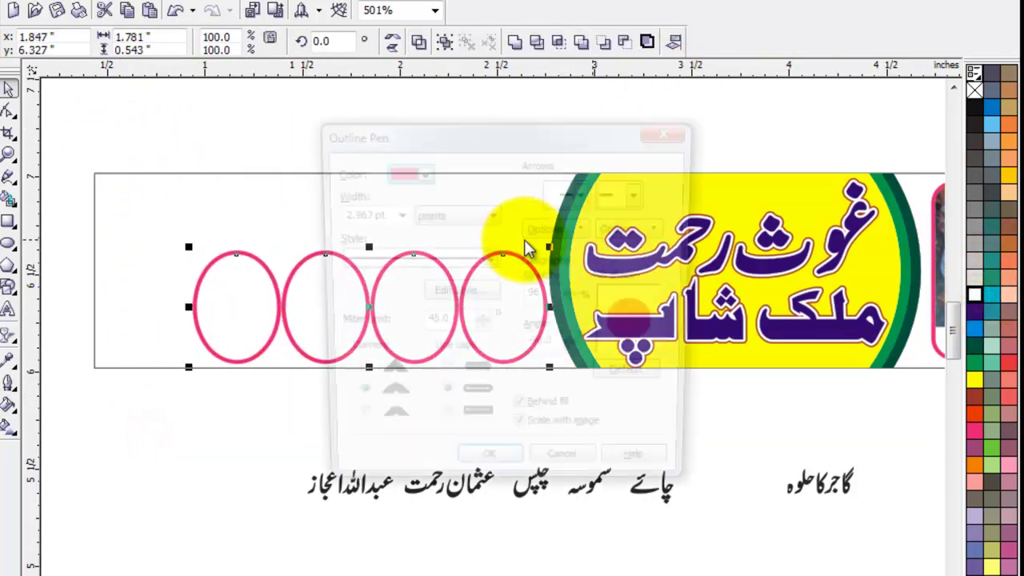
left_click(377, 215)
key("Return")
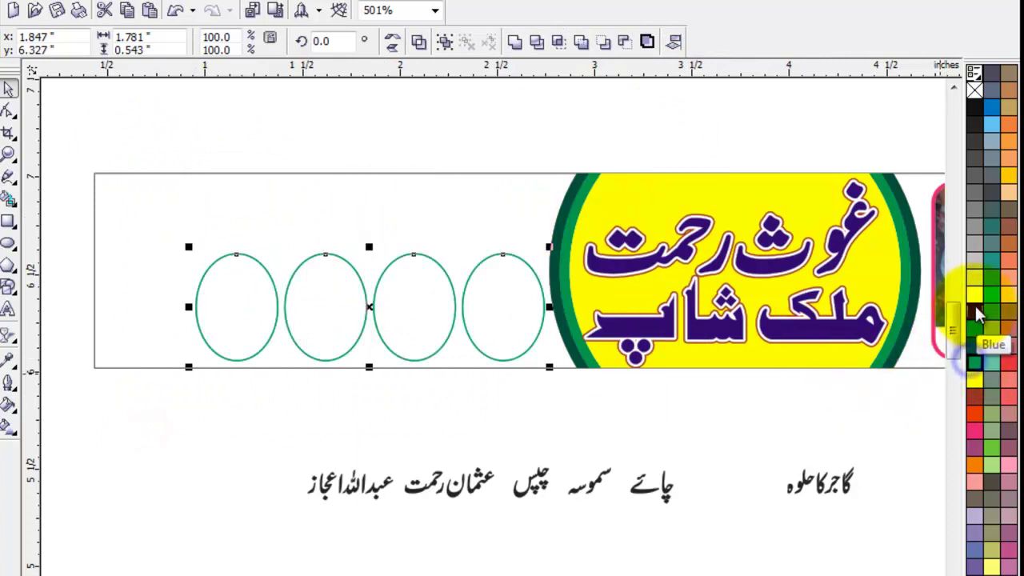
left_click_drag(712, 441, 645, 510)
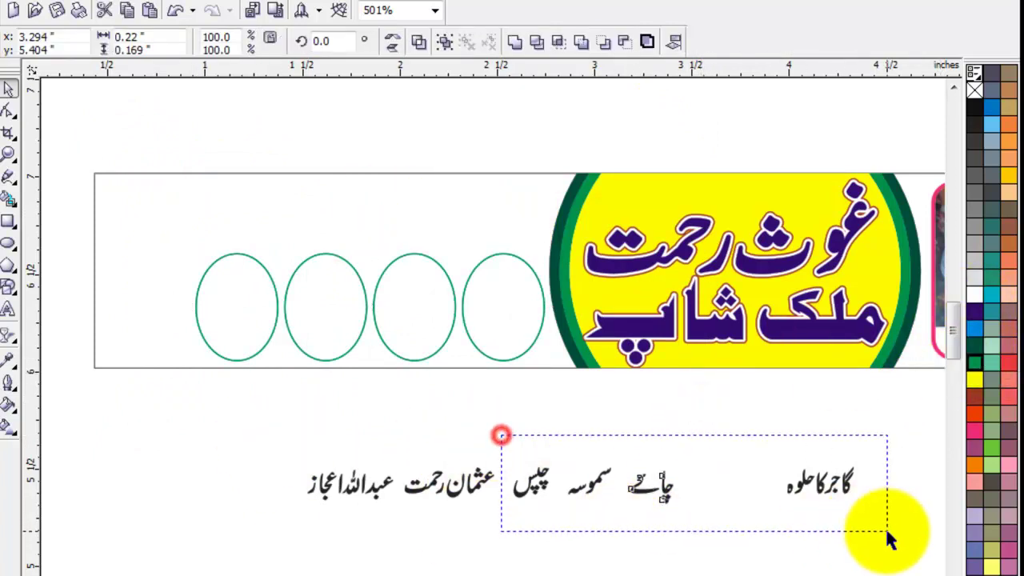
Move the names text above the ovals and colour it purple
left_click_drag(886, 531, 875, 513)
left_click(595, 413)
left_click_drag(290, 540, 290, 539)
left_click_drag(400, 483, 518, 243)
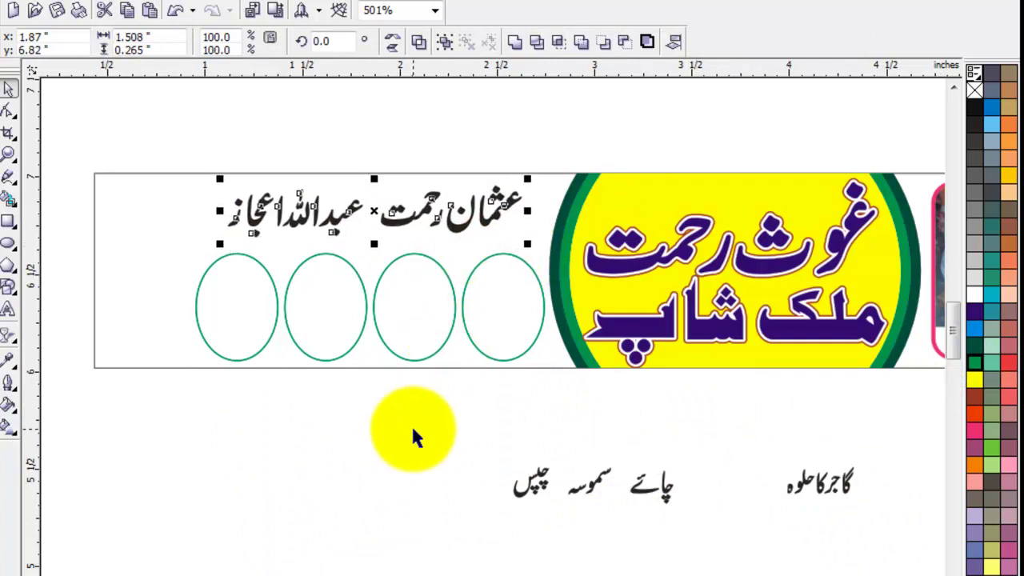
left_click(599, 131)
left_click_drag(192, 142, 372, 452)
left_click(382, 448)
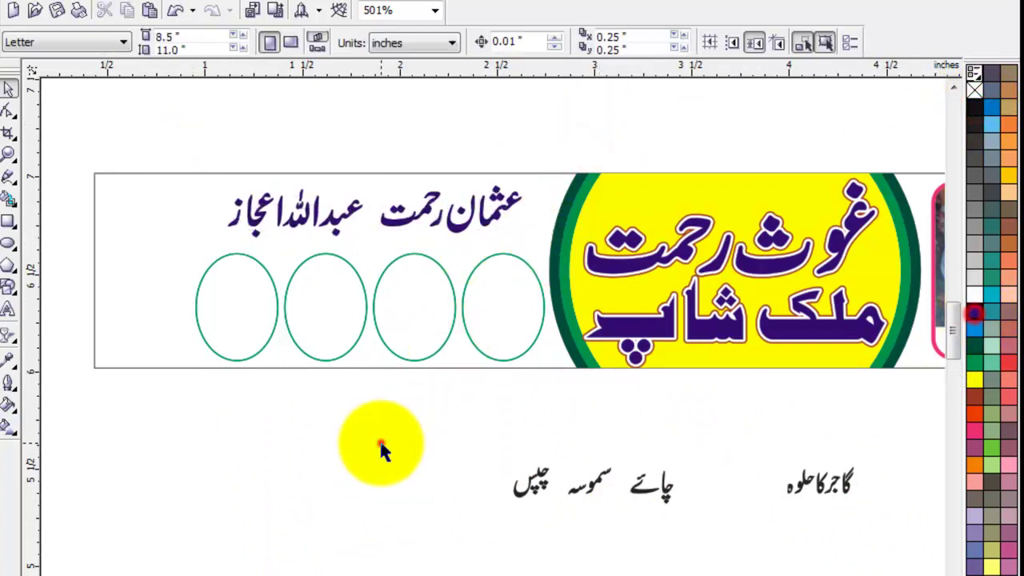
Place چائے, سموسہ, چپس and گاجر کا حلوہ into the four ovals, right to left
left_click(237, 300)
left_click(326, 300, "shift")
left_click(437, 301, "shift")
left_click(512, 302, "shift")
left_click(418, 455)
left_click_drag(703, 439, 613, 525)
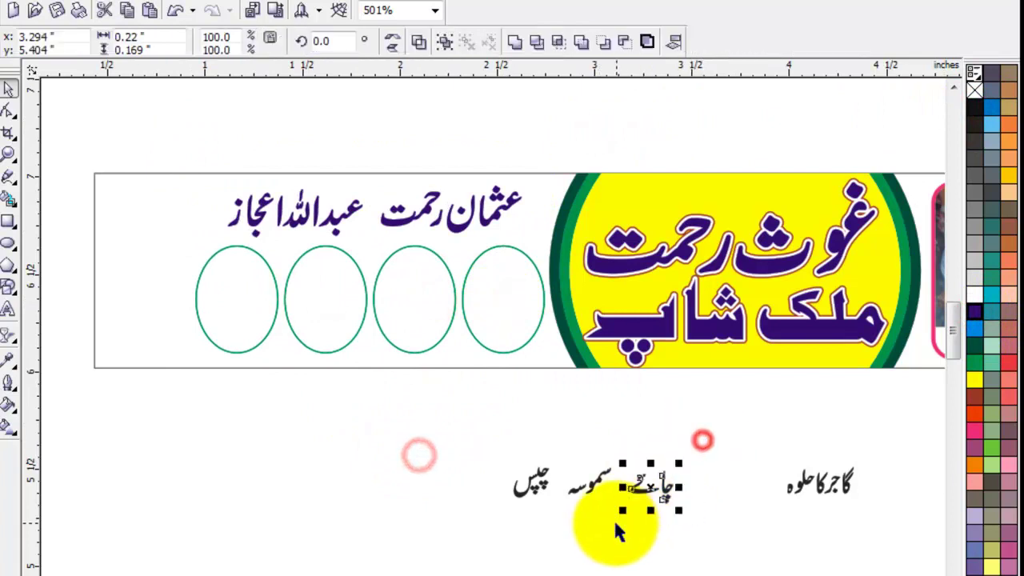
left_click_drag(646, 483, 502, 324)
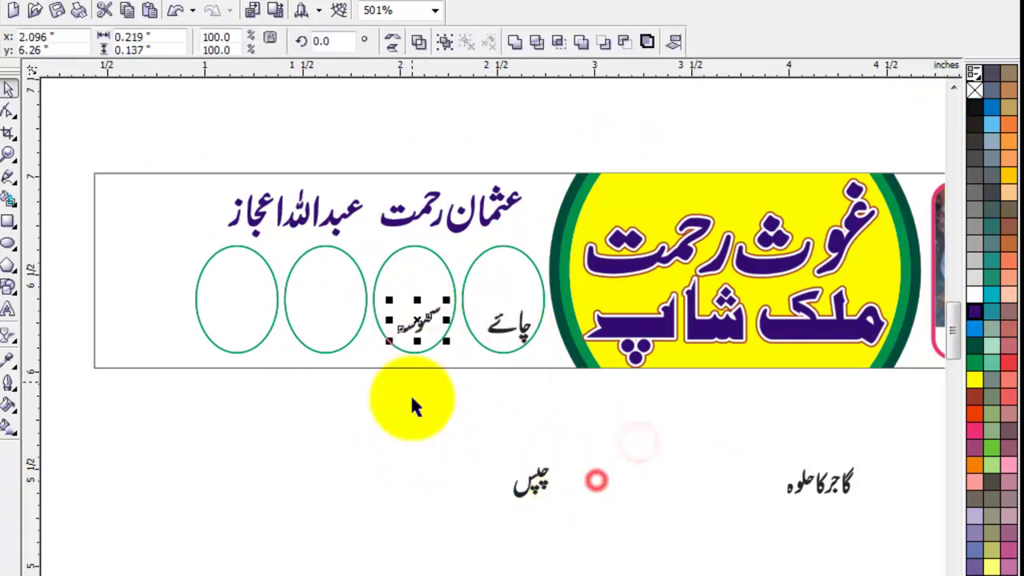
left_click_drag(564, 462, 412, 316)
left_click(457, 468)
left_click(532, 480)
left_click_drag(536, 479, 343, 345)
left_click_drag(877, 441, 750, 504)
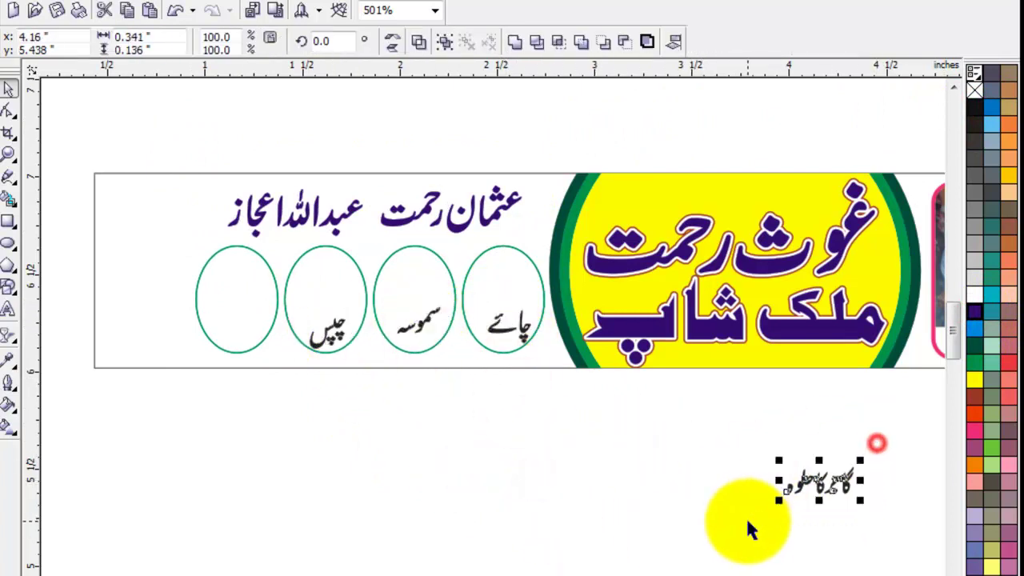
left_click_drag(821, 478, 238, 337)
Move the مچھلی فرائی text above the banner
scroll(637, 240, "down", 2)
left_click_drag(880, 165, 320, 256)
key("z")
left_click_drag(259, 183, 621, 338)
left_click(241, 170)
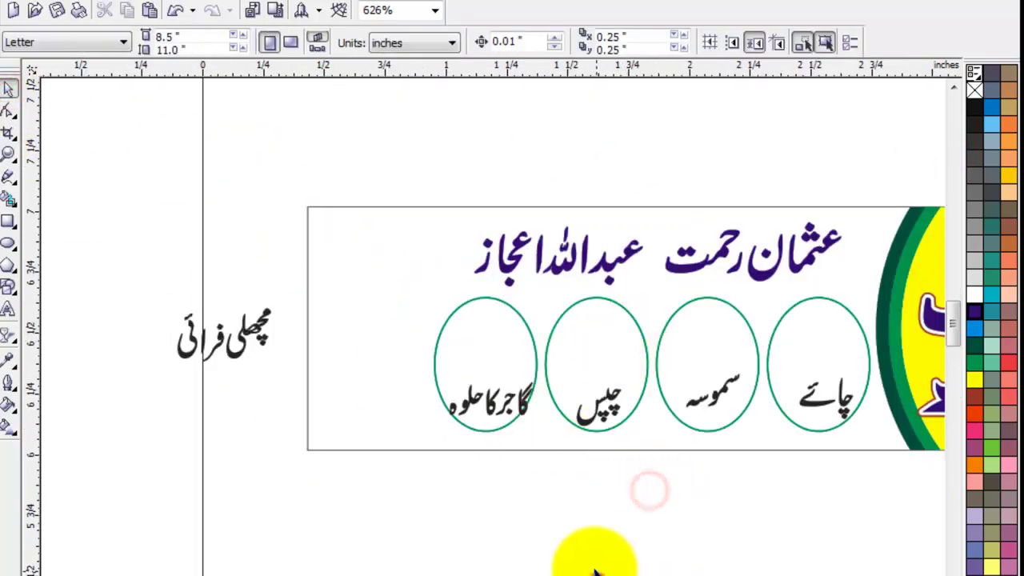
left_click_drag(247, 331, 520, 148)
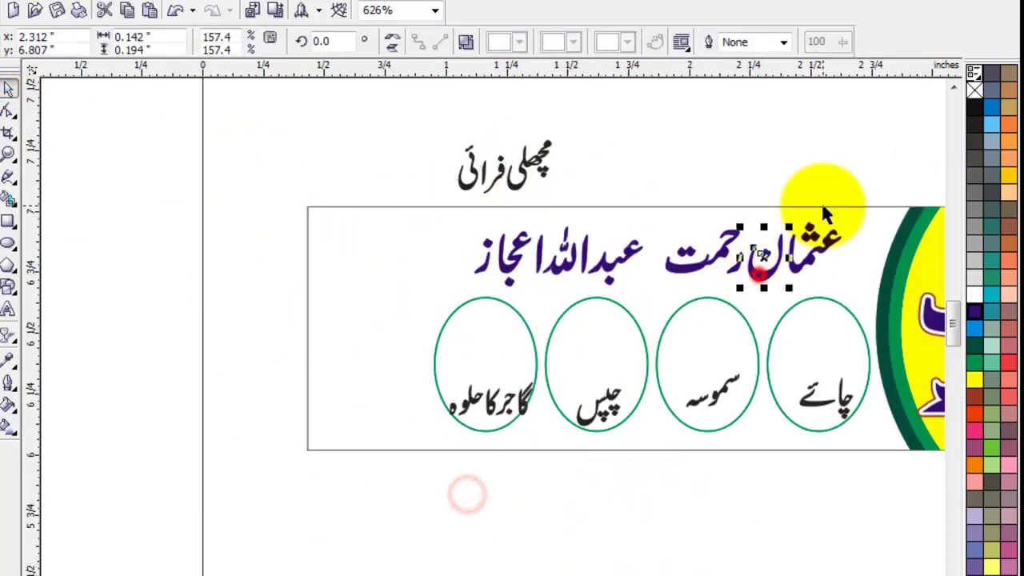
Shrink the names text and shift it right, then move the چپس oval below the banner
left_click_drag(864, 190, 447, 313)
left_click_drag(846, 293, 792, 280)
left_click_drag(697, 239, 768, 247)
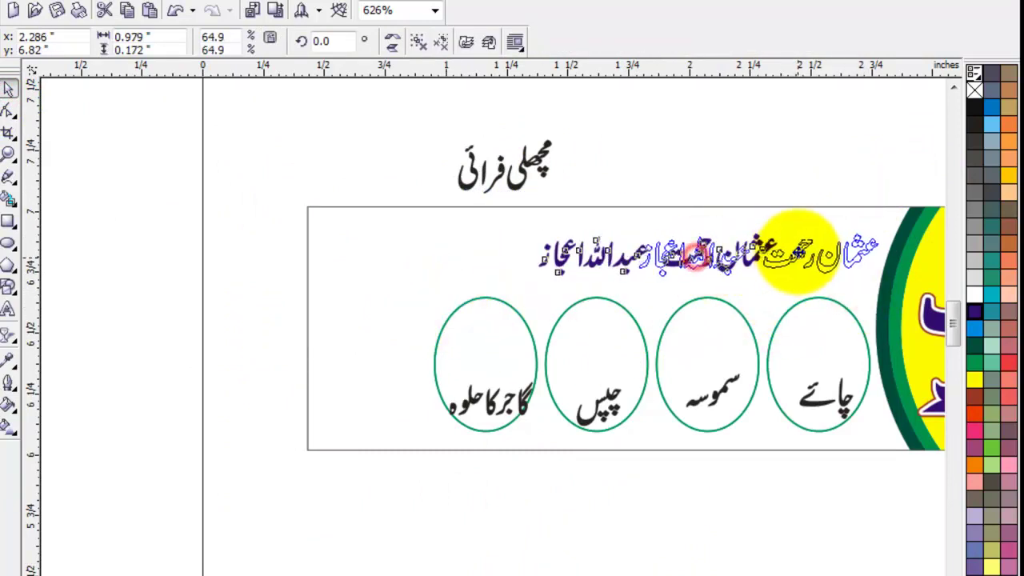
left_click(703, 517)
left_click_drag(666, 513, 538, 272)
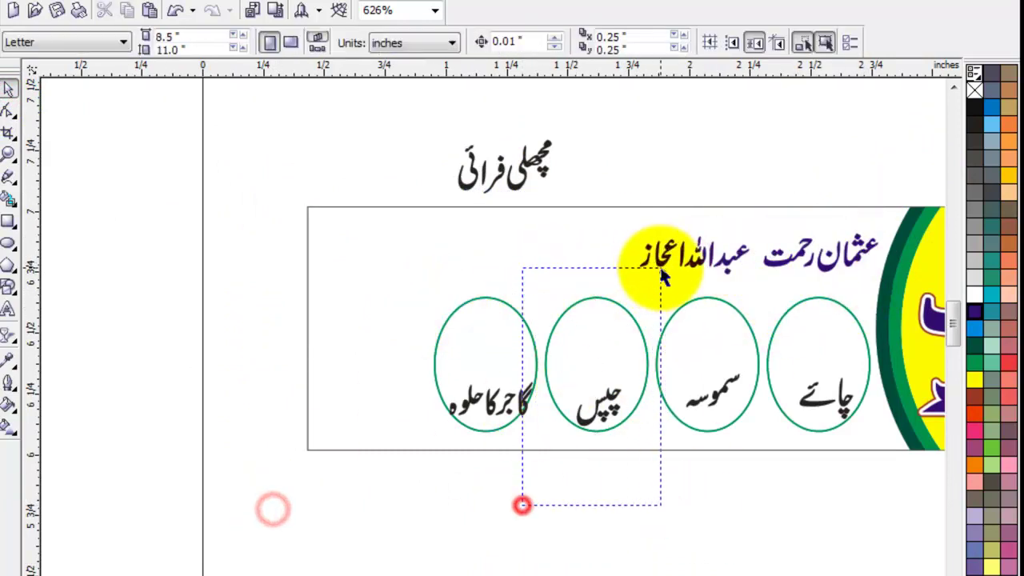
left_click_drag(596, 365, 827, 519)
left_click_drag(498, 365, 599, 365)
scroll(427, 480, "down", 1)
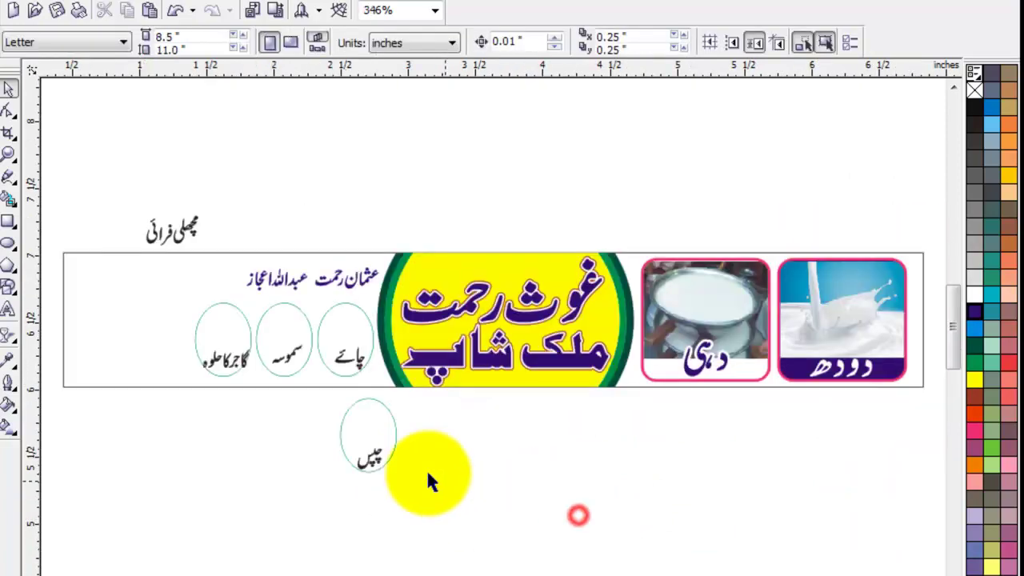
Drag Chicken_Samosa from D:'s food pictures folder into the banner and shrink it to a thumbnail
left_click(109, 327)
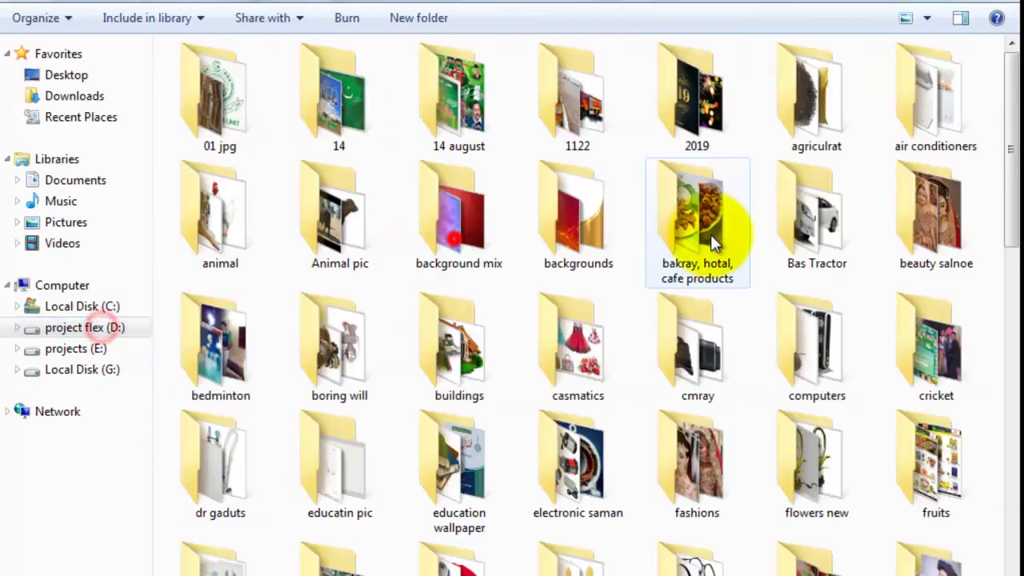
double_click(711, 235)
double_click(220, 96)
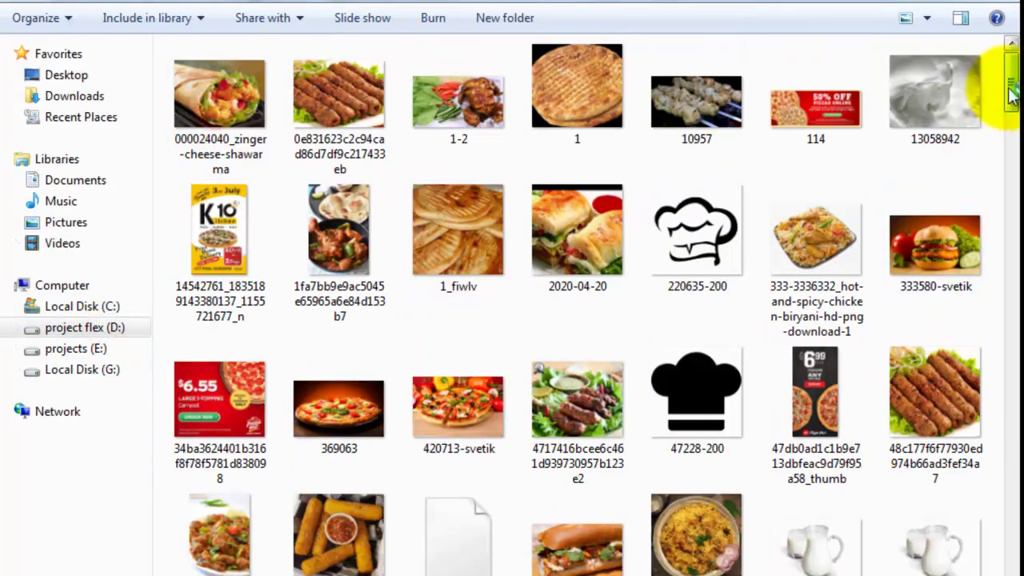
scroll(847, 160, "down", 3)
scroll(728, 415, "down", 5)
scroll(732, 420, "down", 5)
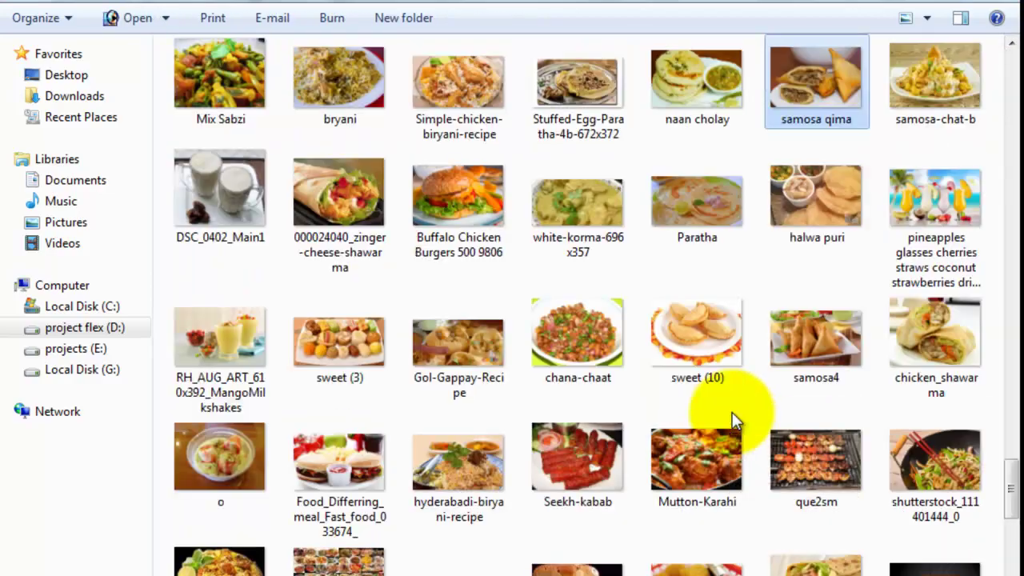
left_click_drag(1012, 445, 1012, 560)
mouse_move(577, 358)
left_mouse_down()
mouse_move(456, 552)
mouse_move(562, 394)
left_mouse_up()
left_click_drag(856, 94, 788, 156)
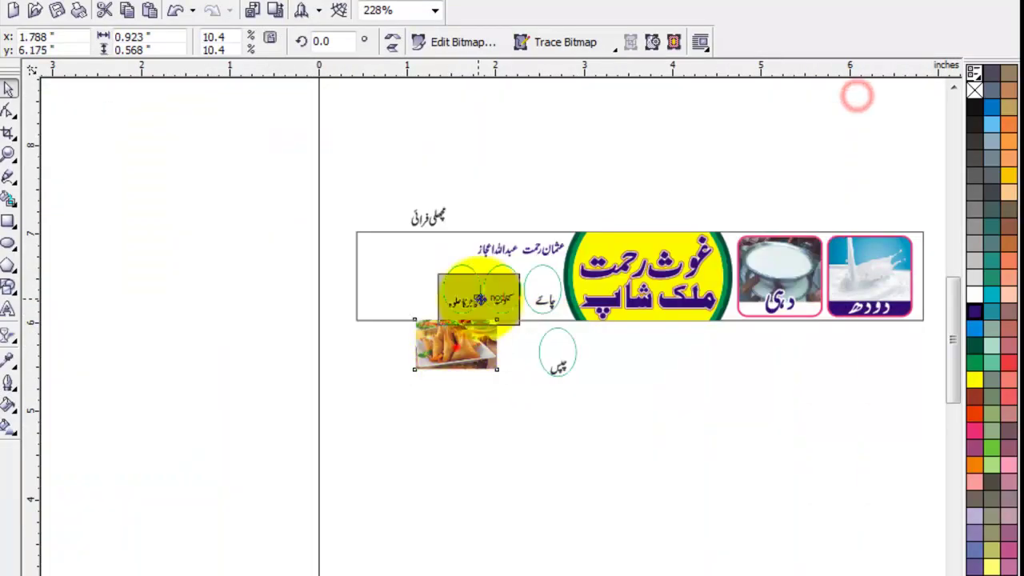
PowerClip the samosa photo into the middle oval and enlarge it to fill the oval
scroll(448, 344, "up", 4)
left_click(432, 352)
key("shift+Page_Down")
key("alt+c")
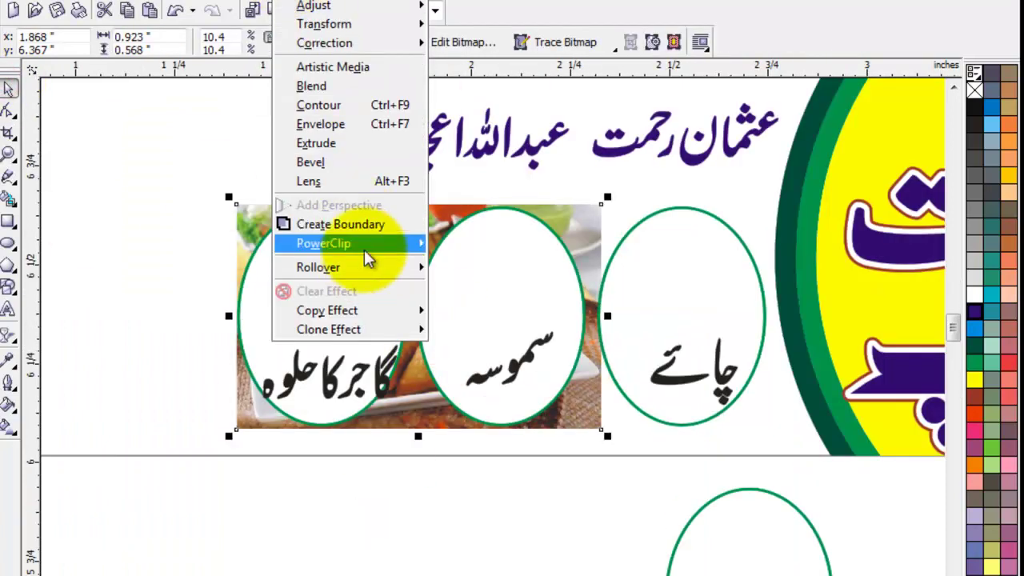
left_click(448, 255)
left_click(498, 304)
left_click(482, 271, "ctrl")
key("ctrl+z")
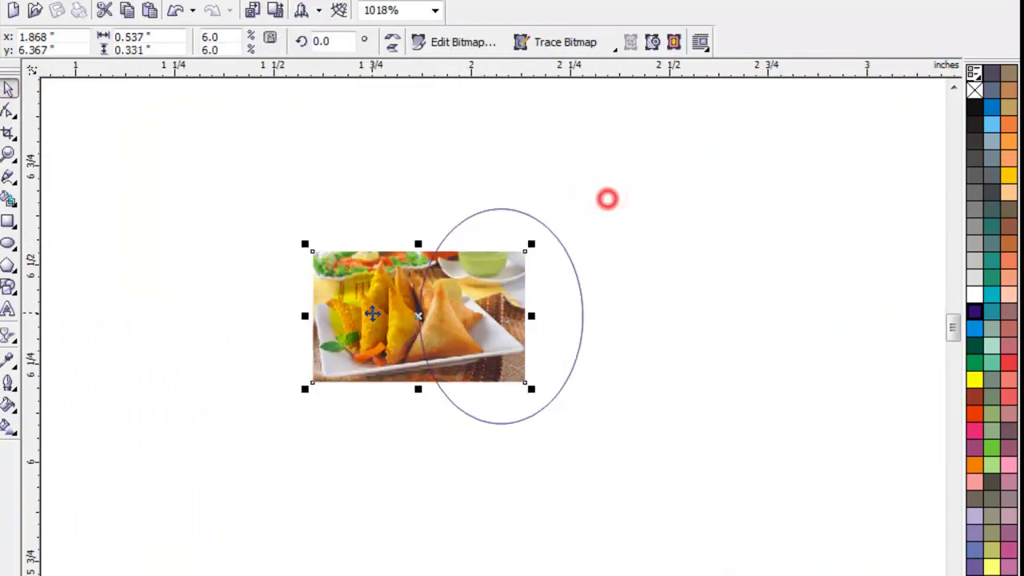
key("ctrl+z")
left_click_drag(530, 235, 584, 294)
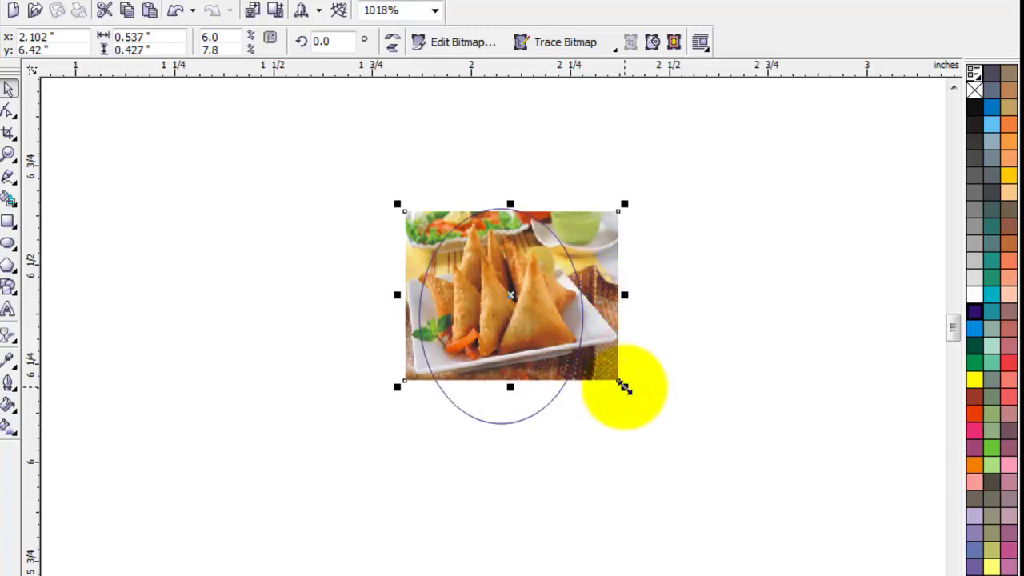
left_click_drag(624, 388, 637, 403)
left_click(402, 461)
Lower the samosa, chai and carrot halwa labels beneath the photos
left_click(410, 530)
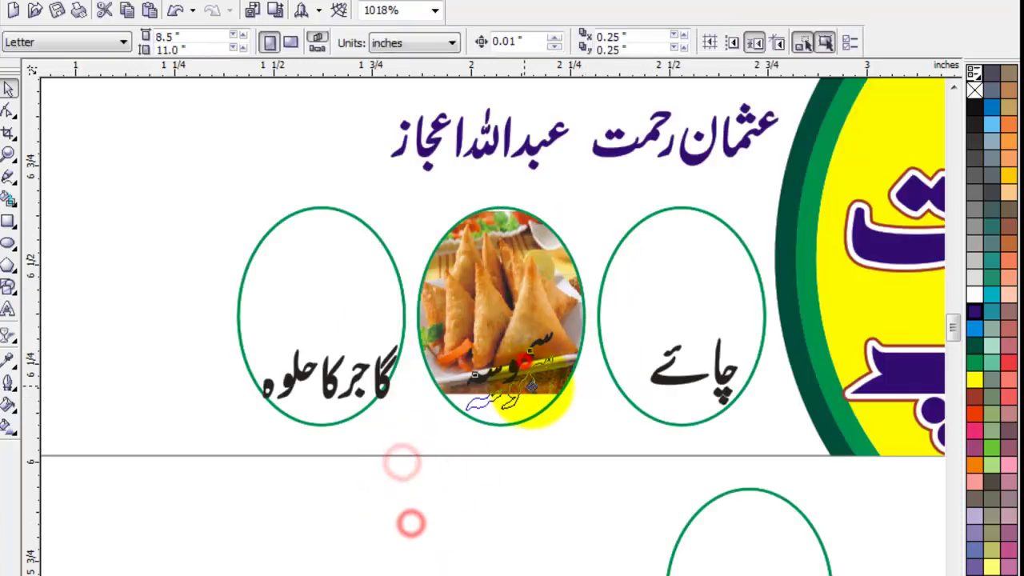
left_click_drag(552, 330, 571, 404)
left_click_drag(715, 382, 718, 409)
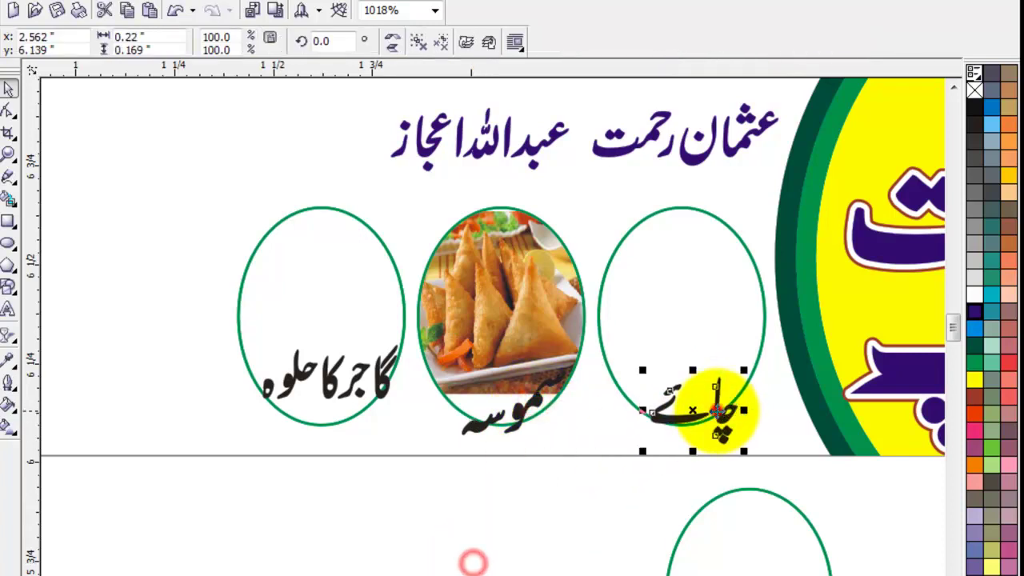
left_click_drag(356, 383, 354, 412)
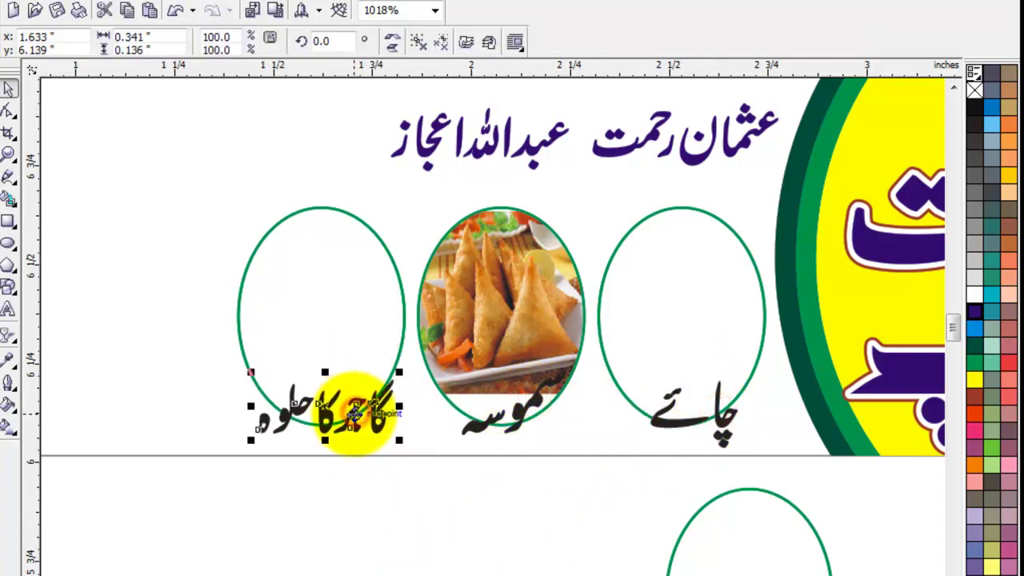
left_click(372, 498)
Copy all the oval's properties onto the samosa label to turn it orange
left_click_drag(512, 358, 560, 400)
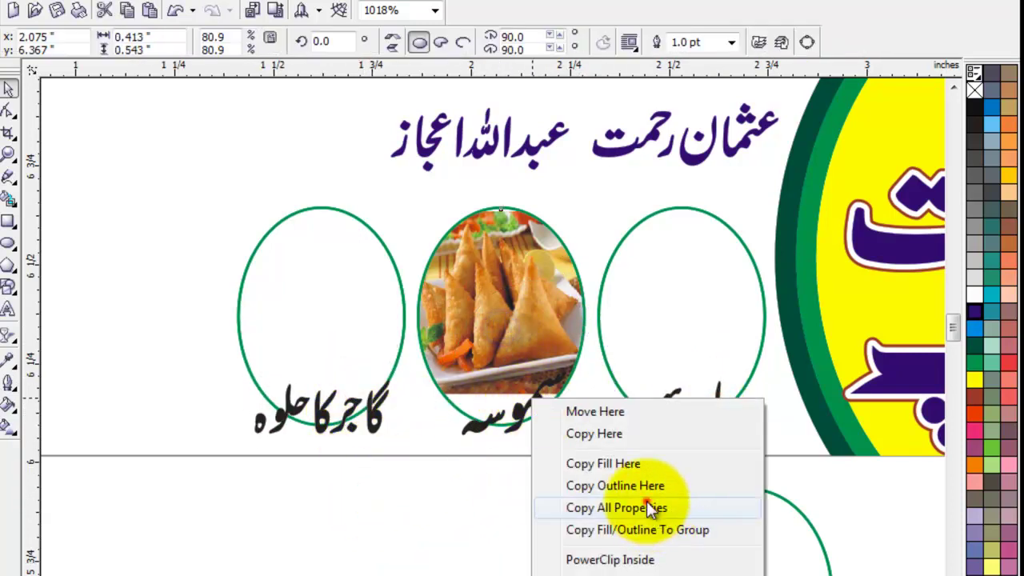
left_click(646, 501)
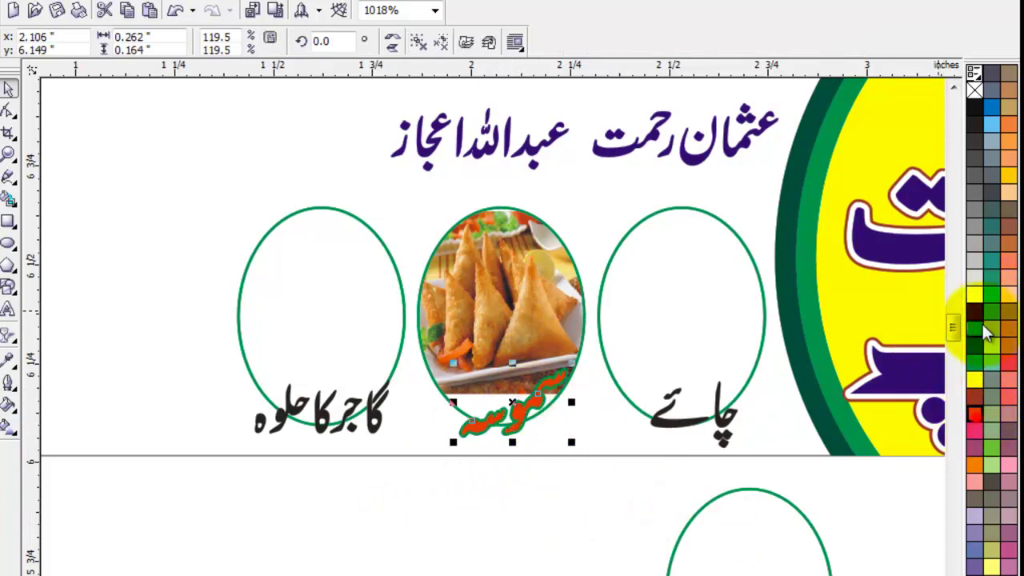
left_click_drag(480, 422, 366, 400)
left_click(308, 541)
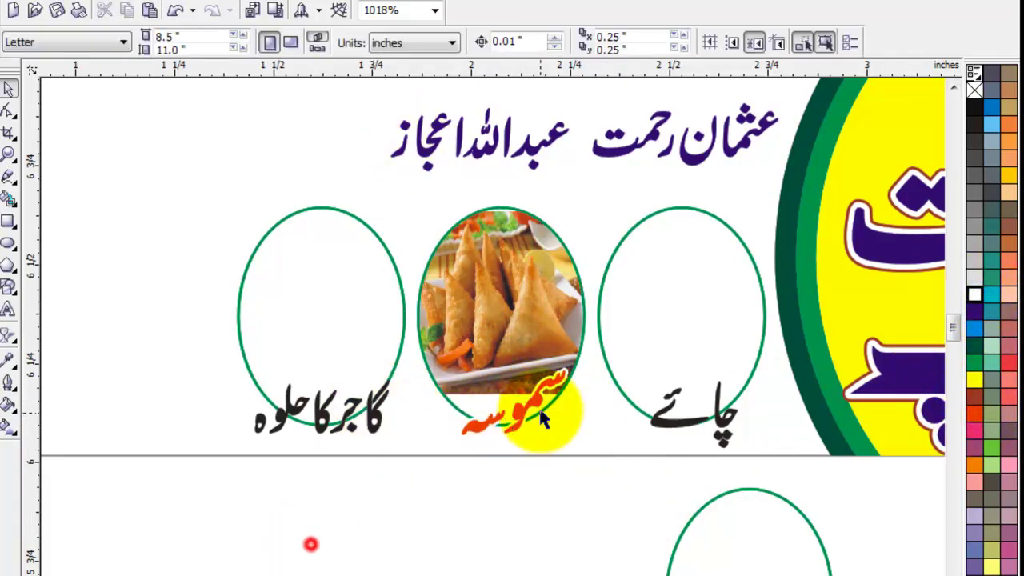
left_click(528, 412)
left_click(514, 519)
Apply the samosa label's orange style to the halwa and chai labels
left_click_drag(512, 412, 384, 410)
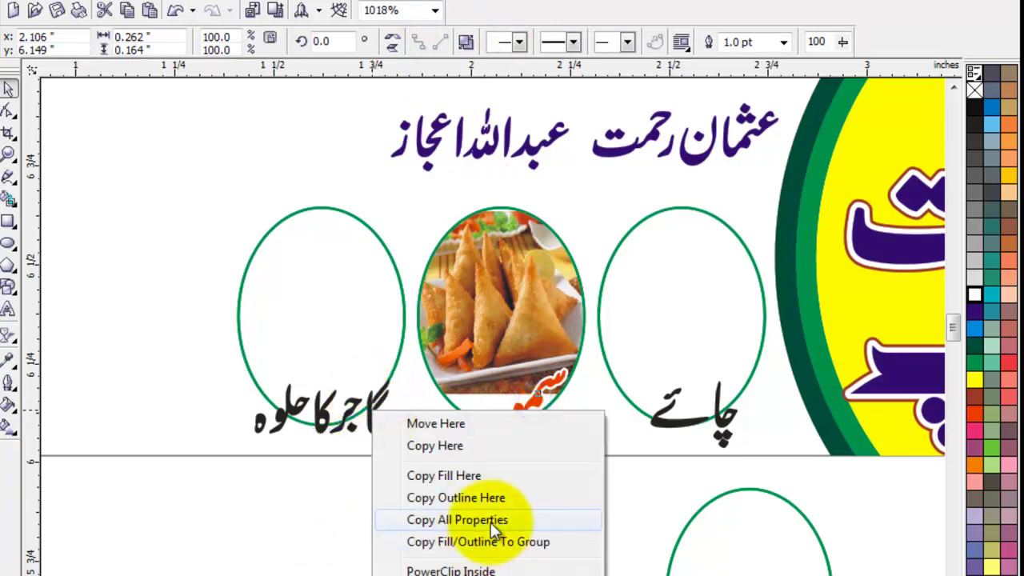
left_click(490, 520)
left_click(693, 418)
key("ctrl+r")
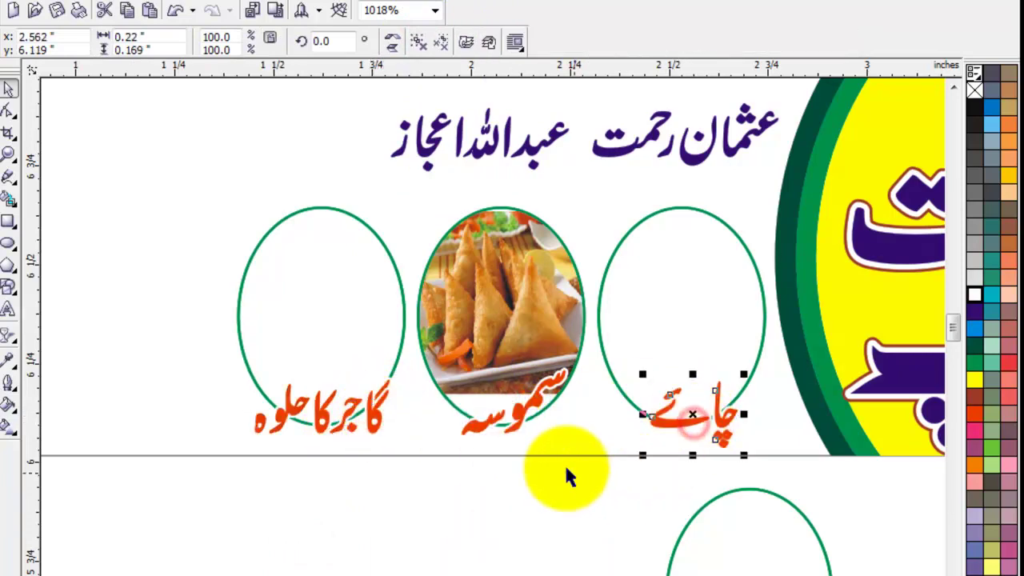
left_click(368, 406)
left_click(411, 515)
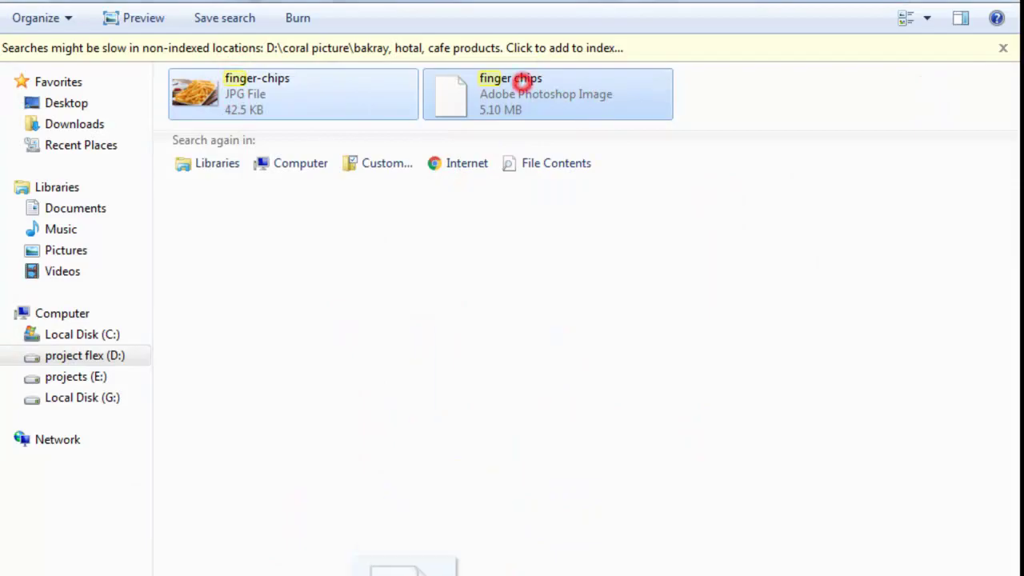
Move the imported fries cutout onto the empty chips oval
left_click_drag(520, 83, 403, 484)
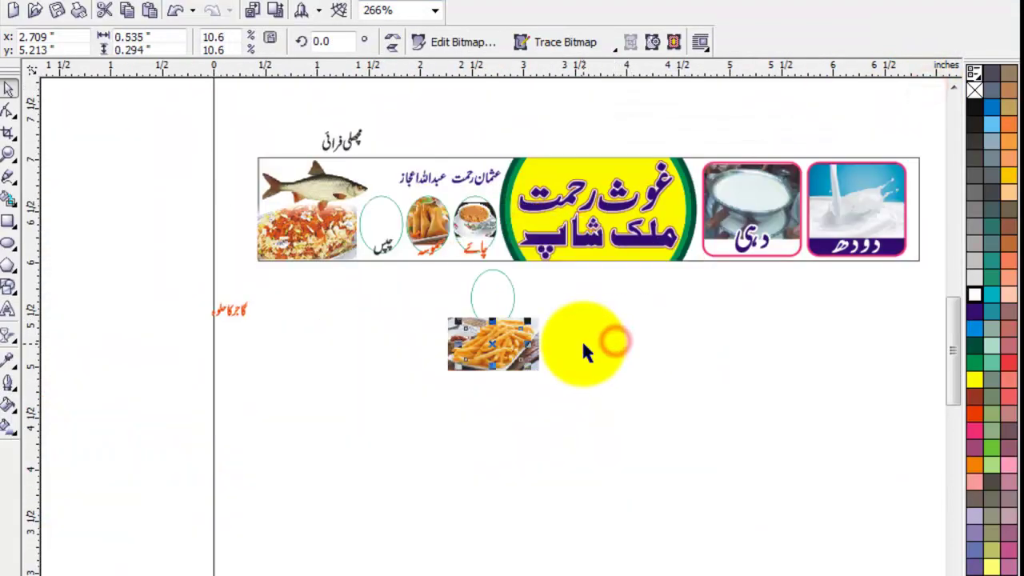
scroll(313, 427, "up", 1)
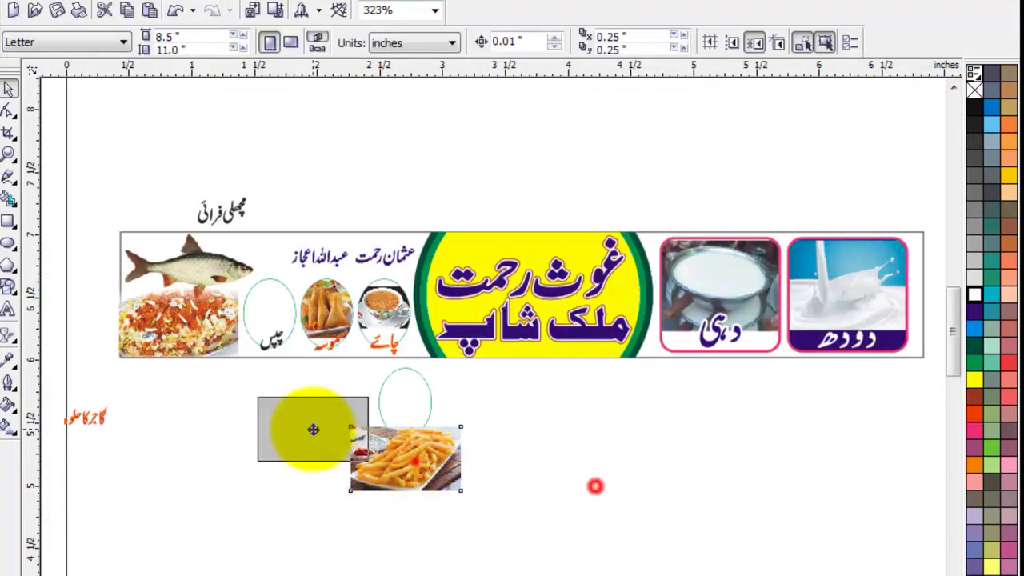
left_click_drag(404, 457, 240, 394)
scroll(163, 368, "up", 5)
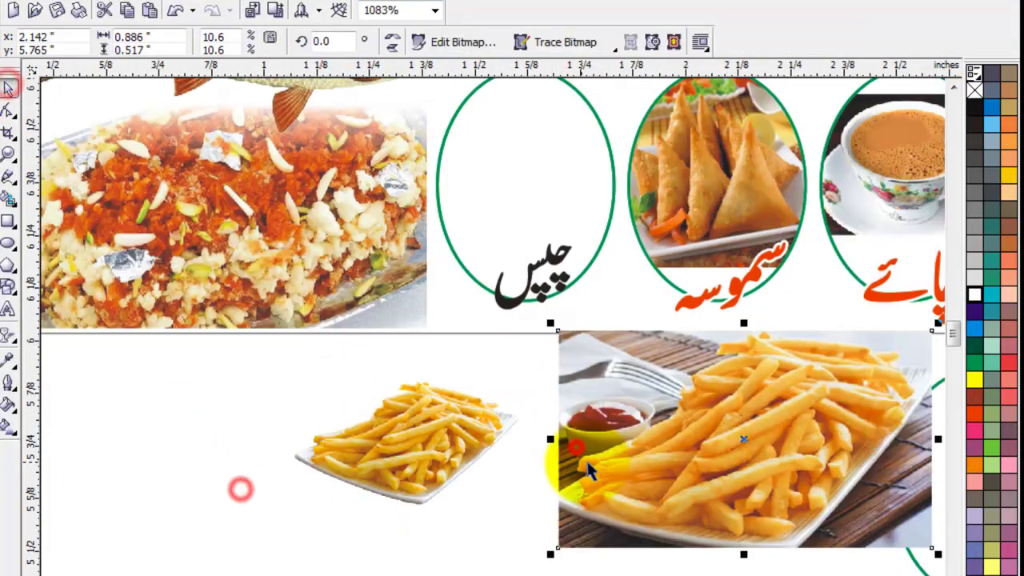
mouse_move(424, 443)
left_mouse_down()
mouse_move(538, 201)
mouse_move(541, 226)
left_mouse_up()
PowerClip the fries into the chips oval, mirrored and stretched to cover it
left_click(954, 87)
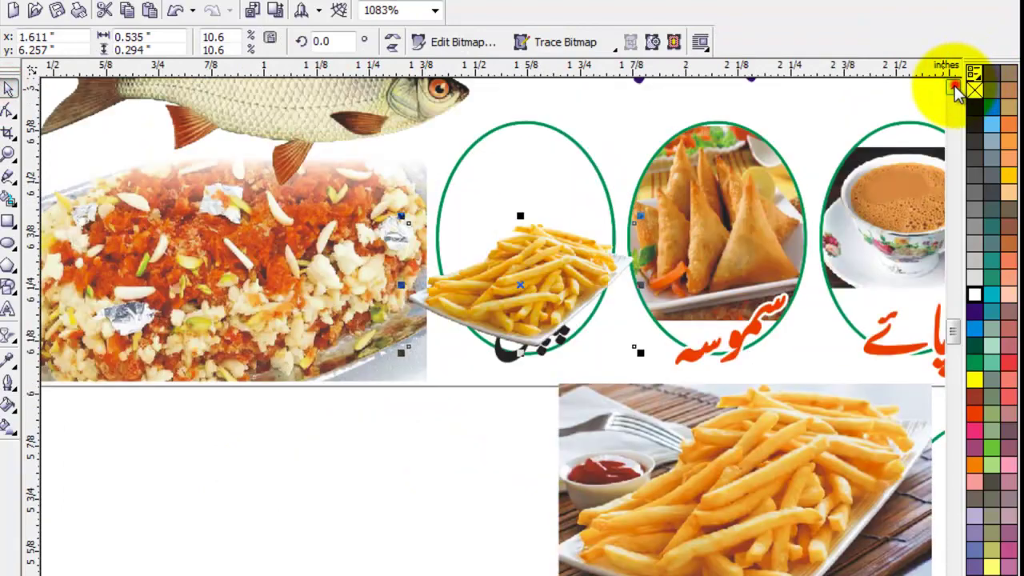
left_click(480, 219)
left_click(507, 304)
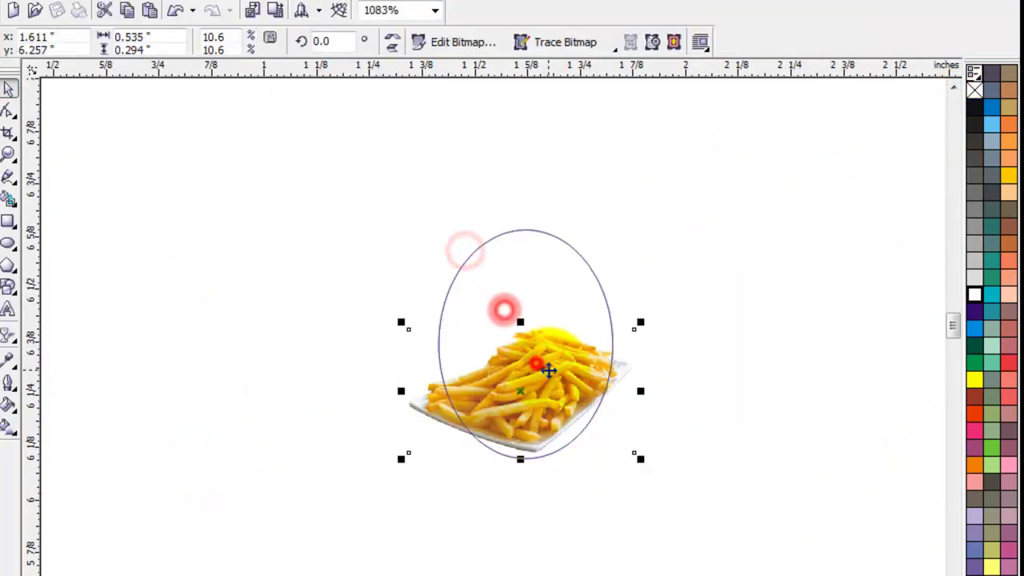
left_click_drag(636, 312, 649, 266)
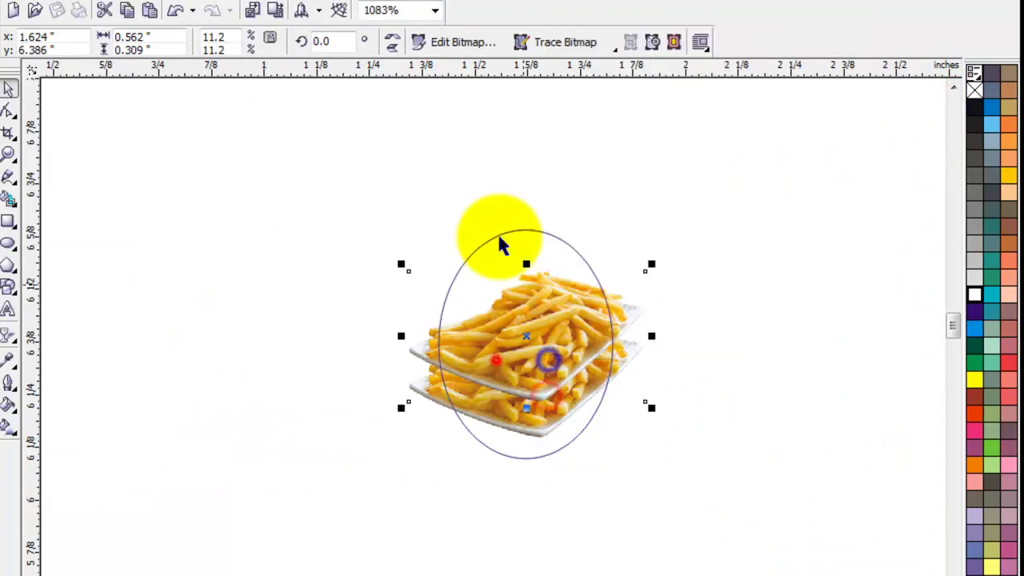
left_click(392, 44)
left_click_drag(650, 212, 669, 196)
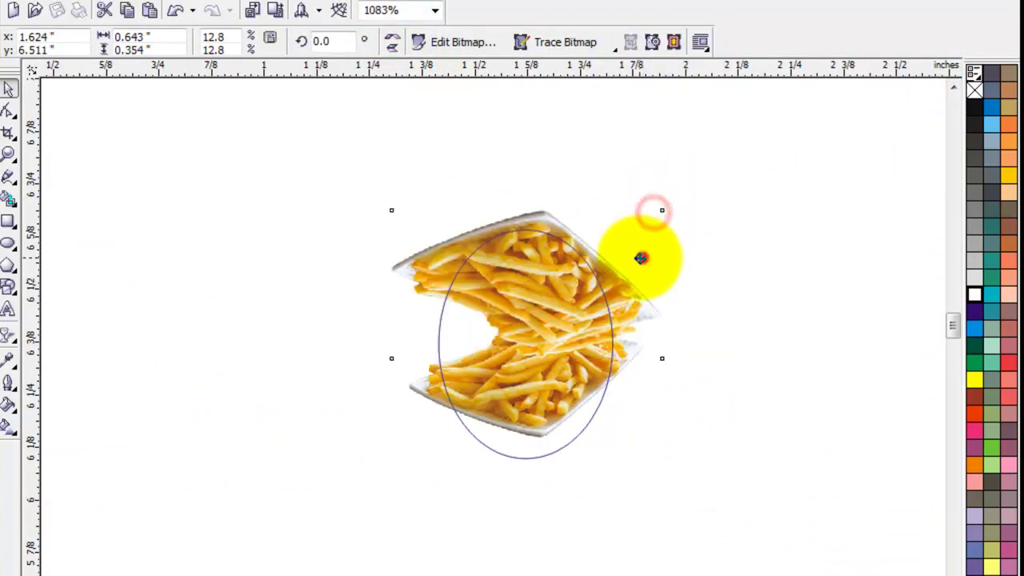
left_click(393, 564)
Copy the samosa label's orange style onto the chips label
left_click(751, 435)
left_click_drag(752, 436, 568, 424)
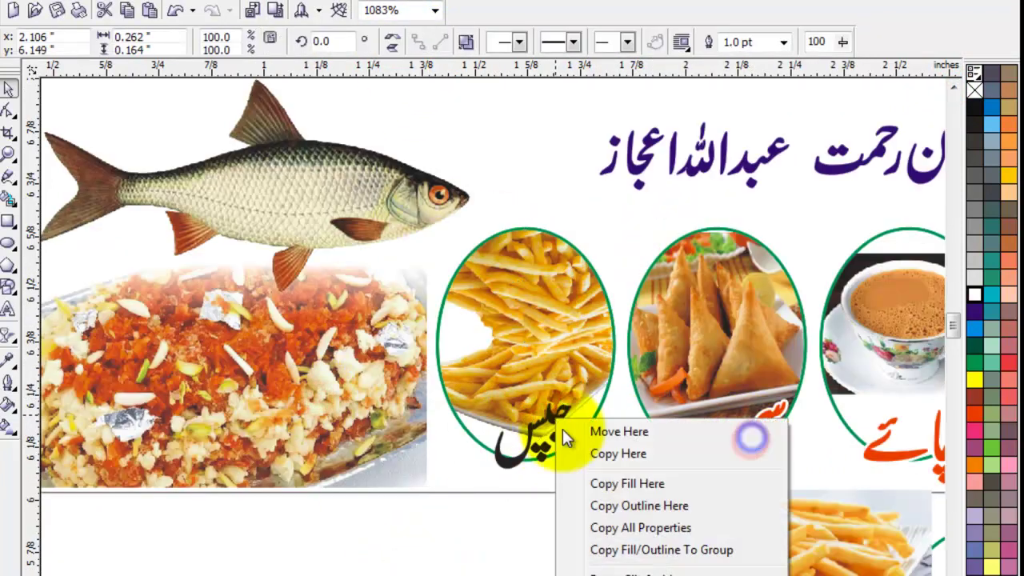
left_click(632, 528)
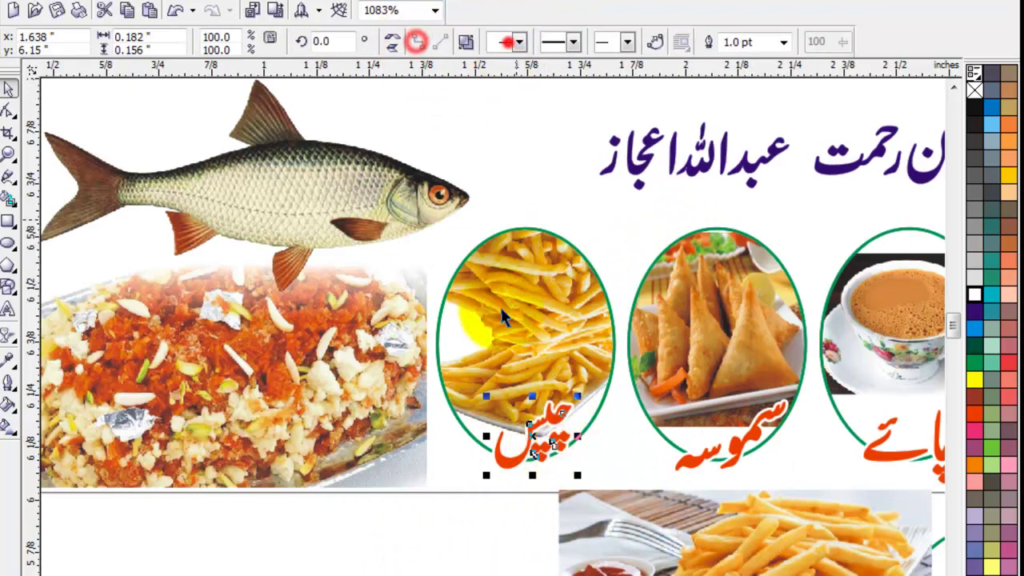
left_click(424, 534)
PowerClip the large fries photo into the oval, mirrored, shifted right and shrunk to fit
mouse_move(724, 552)
left_mouse_down()
mouse_move(752, 526)
mouse_move(744, 487)
left_mouse_up()
key("alt+c")
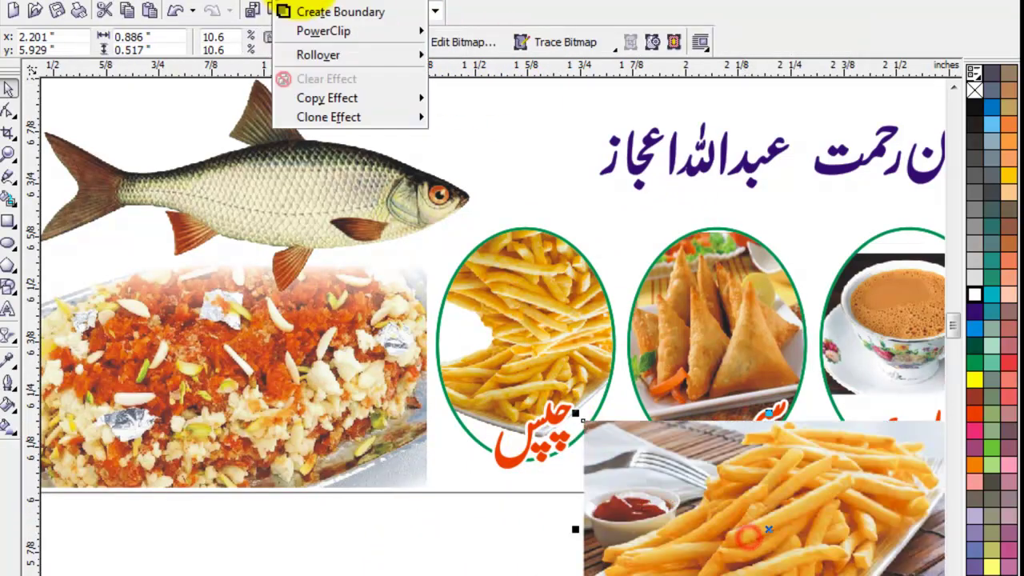
left_click(451, 246)
left_click(392, 42)
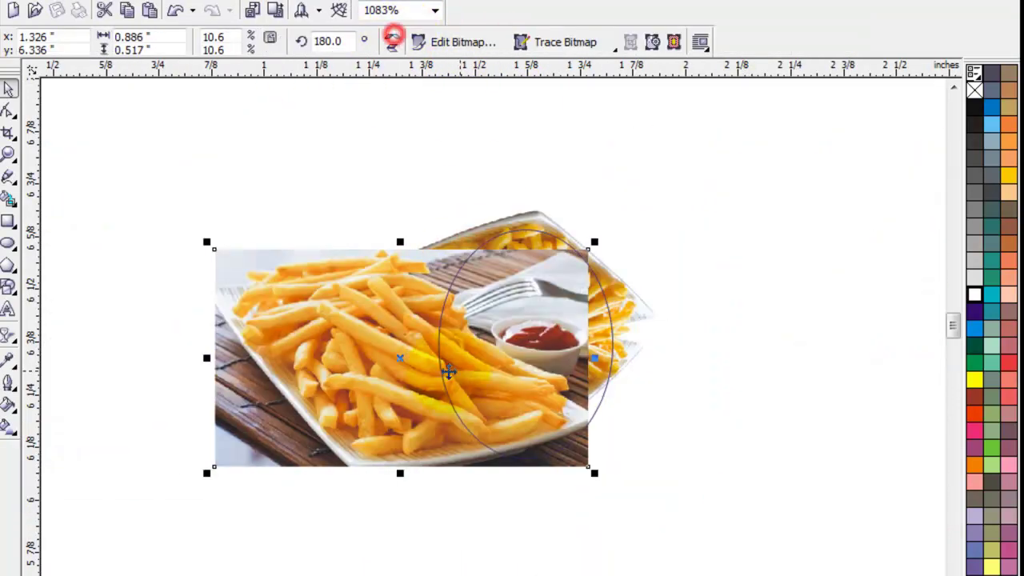
left_click_drag(358, 363, 400, 363)
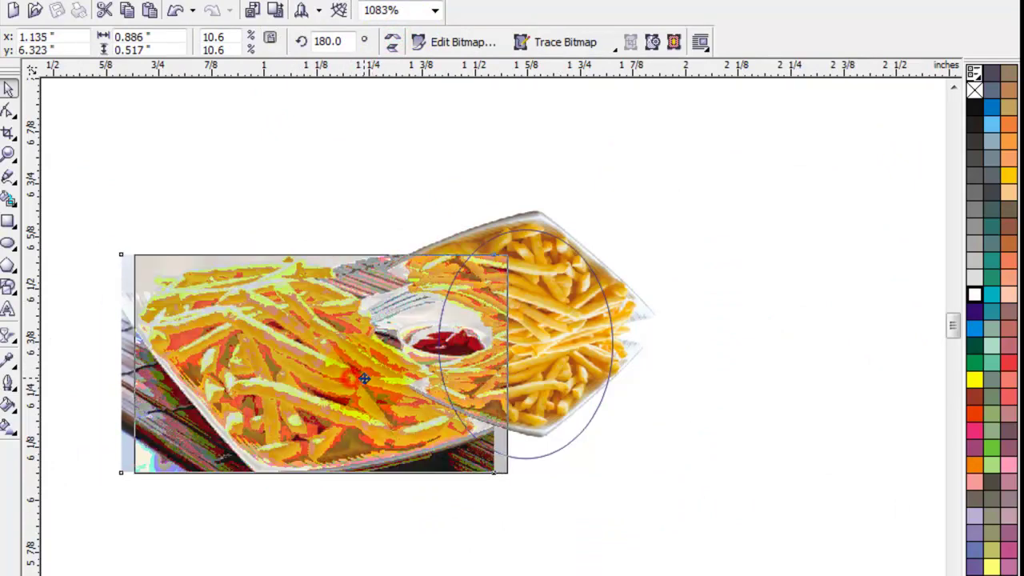
left_click_drag(522, 476, 500, 478)
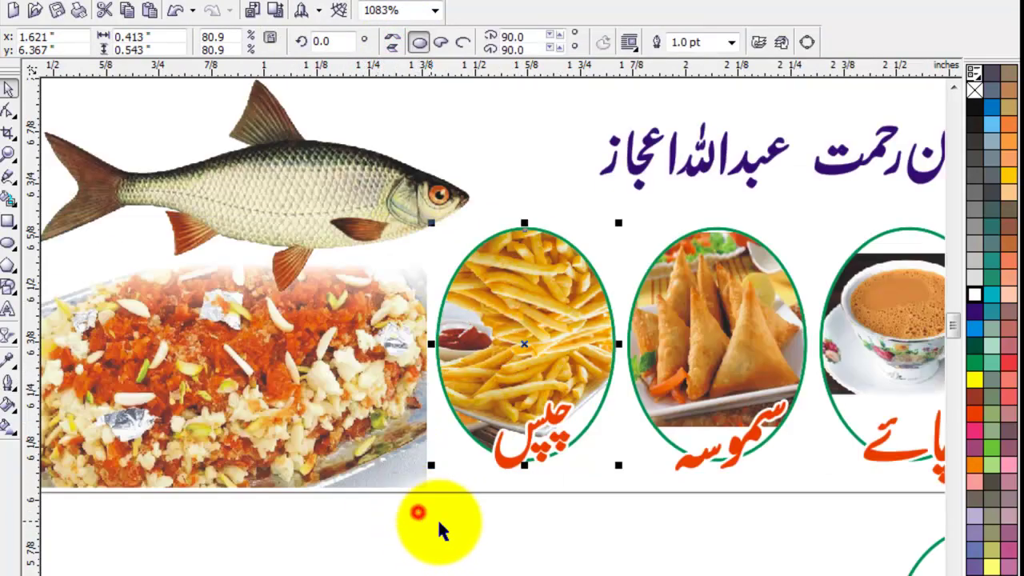
left_click(440, 522, "ctrl")
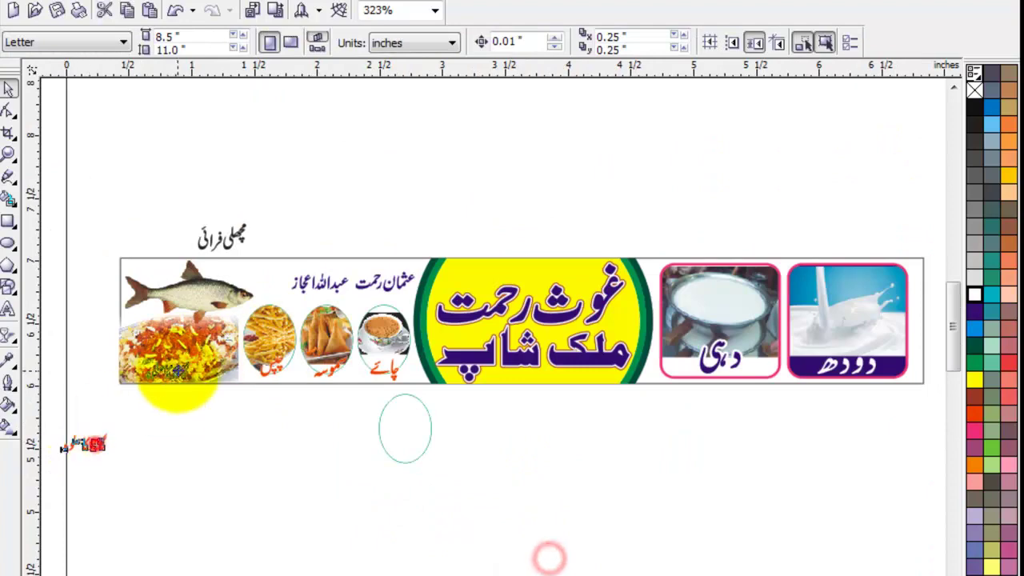
left_click(91, 440)
Zoom into the fish and halwa panel and try placing the halwa photo in a container
key("z")
left_click(87, 200)
left_click_drag(87, 201, 778, 560)
scroll(875, 536, "down", 2)
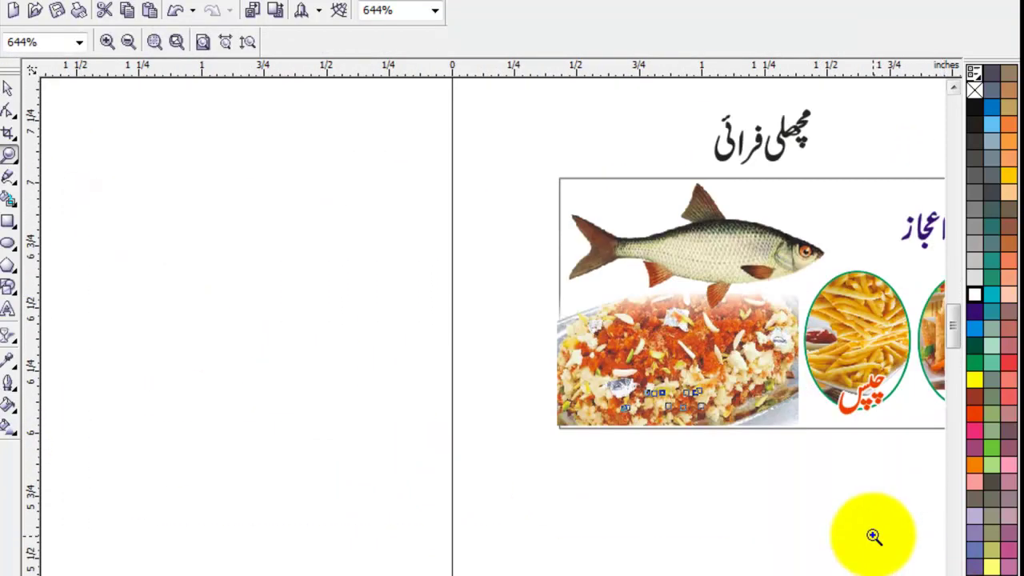
key("space")
left_click(592, 491)
left_click(562, 418)
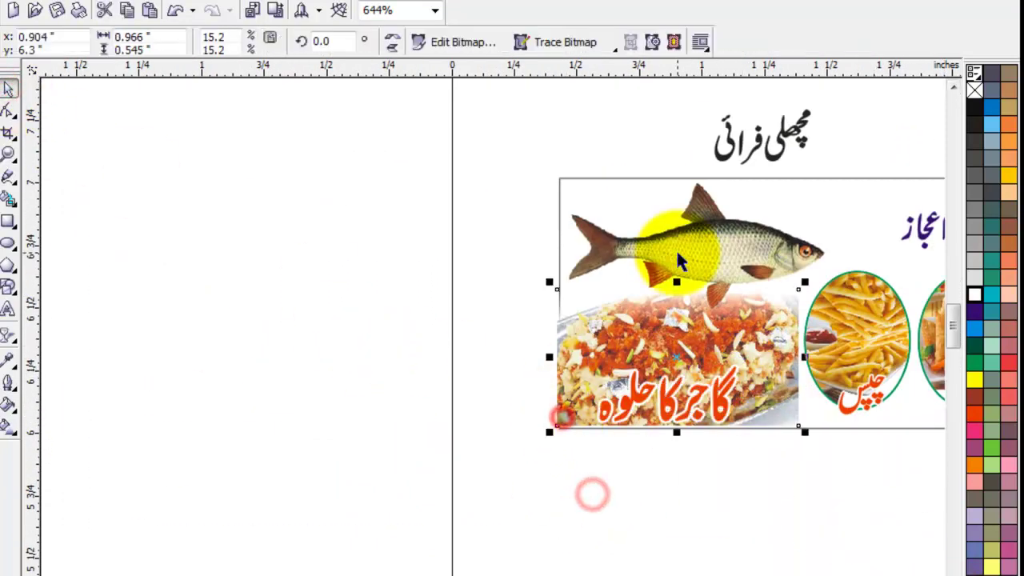
left_click(315, 2)
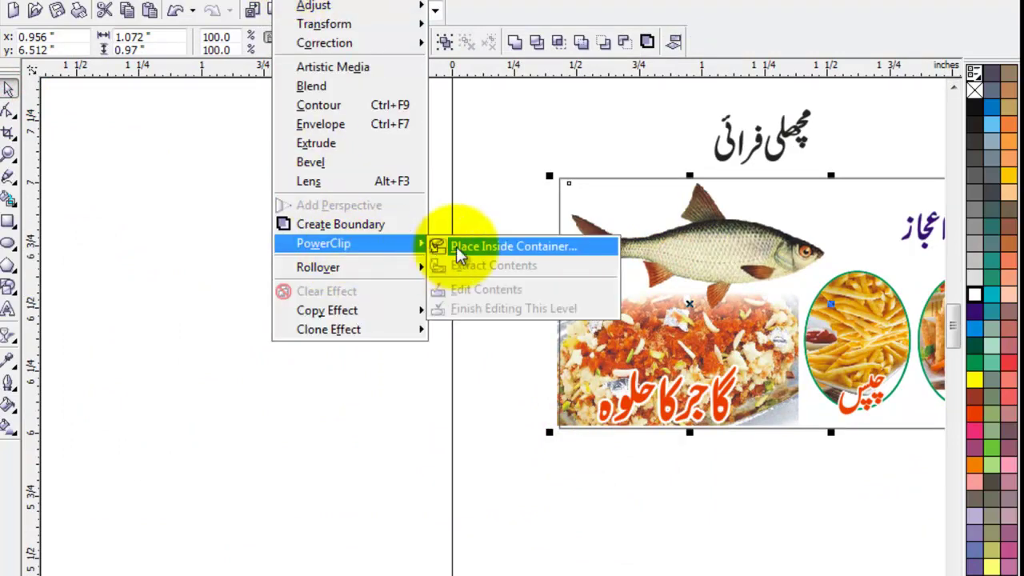
left_click(454, 244)
left_click(460, 248)
left_click(506, 372)
Nudge the banner frame slightly up and to the right
left_click(902, 424)
left_click(781, 486)
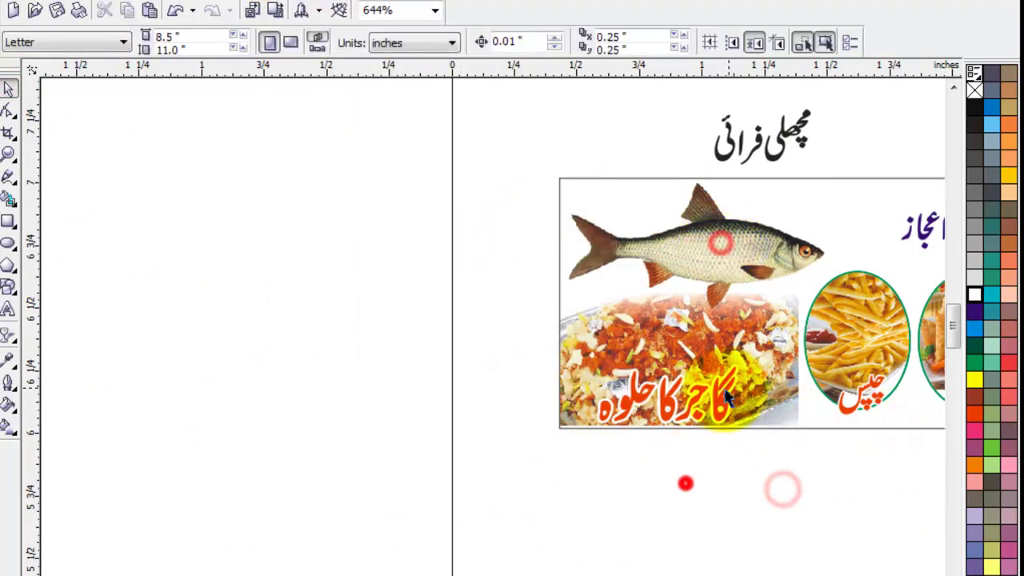
left_click(685, 483)
left_click(6, 88)
left_click(443, 443)
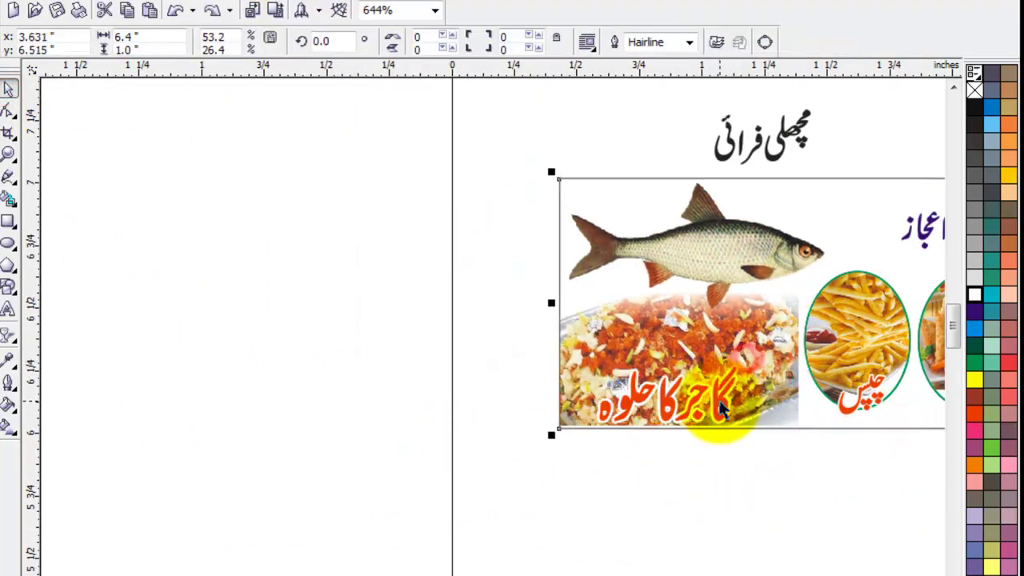
left_click_drag(741, 357, 757, 351)
Colour the halwa caption dark blue
left_click(709, 486)
left_click(720, 396)
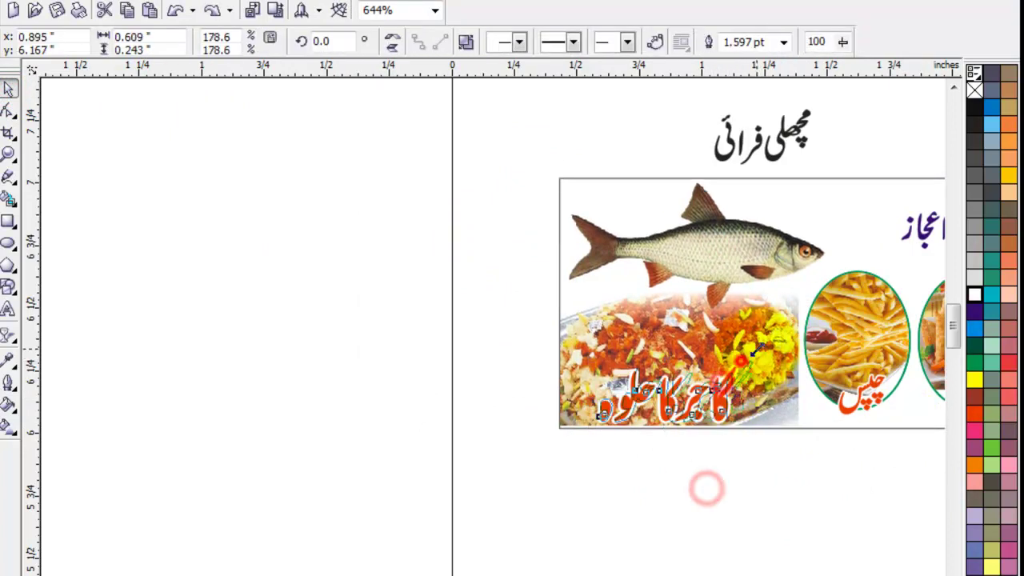
left_click(971, 308)
left_click(729, 488)
Move the fish-fry caption onto the fish picture and copy the dark blue fill to it
mouse_move(790, 131)
left_mouse_down()
mouse_move(687, 295)
mouse_move(701, 261)
left_mouse_up()
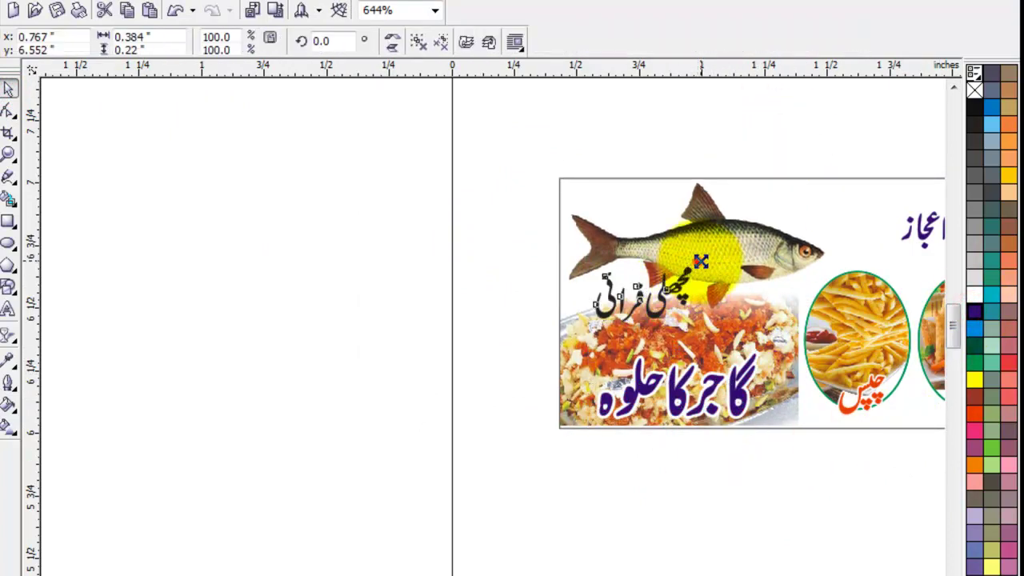
left_click_drag(729, 383, 690, 281)
left_click(731, 384)
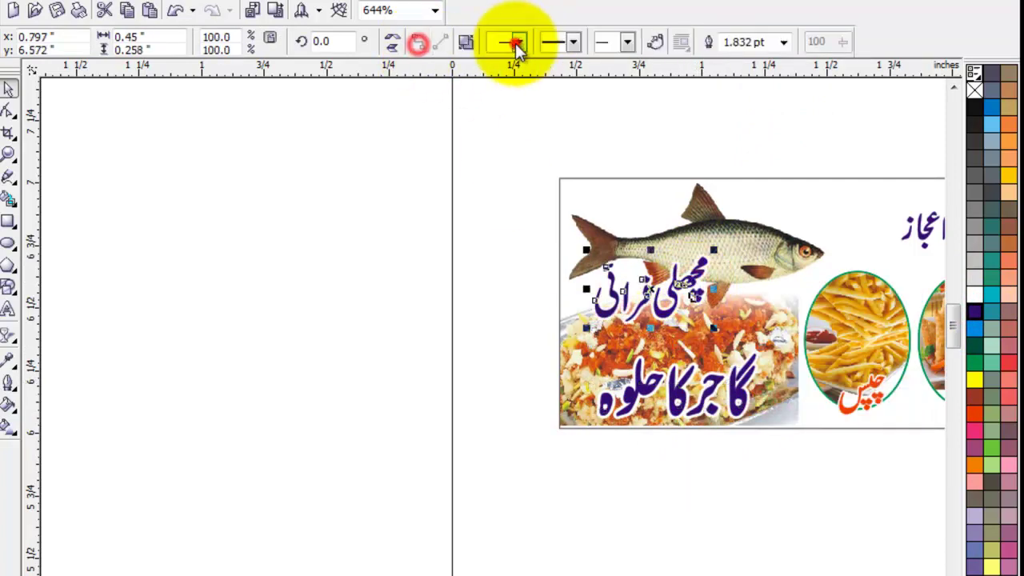
left_click(805, 491)
scroll(629, 482, "down", 3)
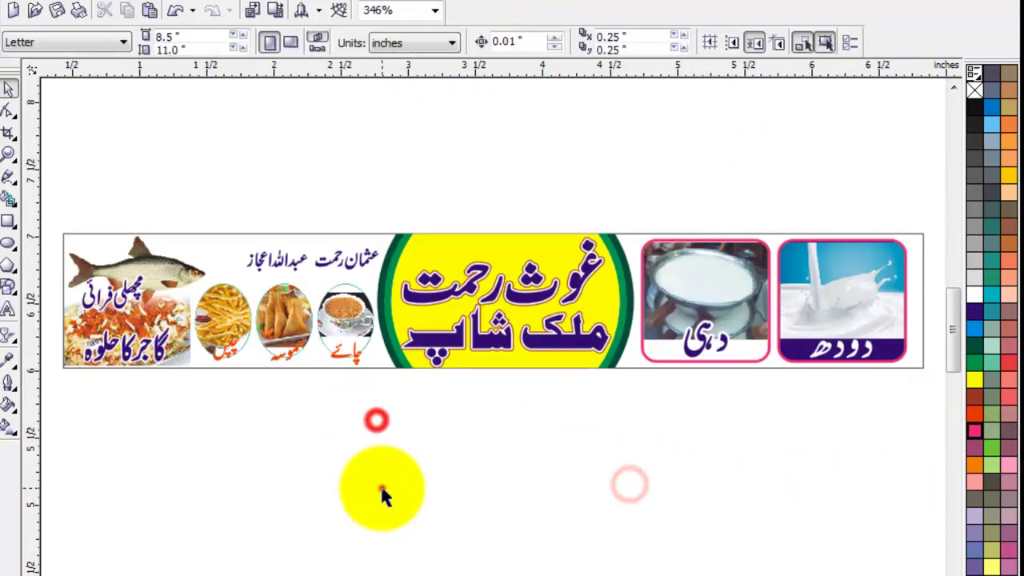
scroll(381, 488, "left", 3)
Draw a rectangle around the two names
key("z")
left_click_drag(331, 201, 543, 406)
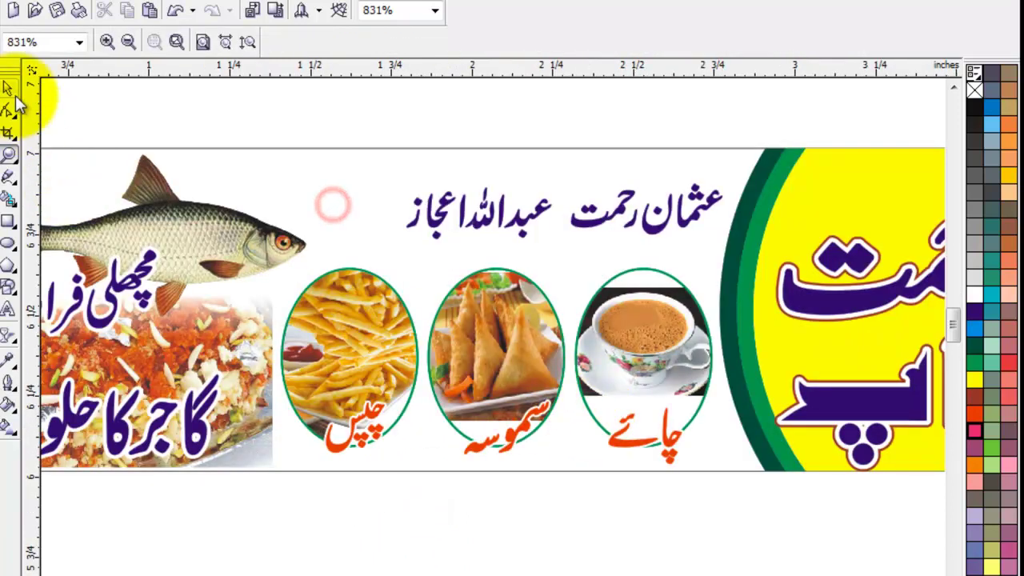
left_click(8, 222)
mouse_move(352, 142)
left_mouse_down()
mouse_move(672, 237)
mouse_move(710, 232)
left_mouse_up()
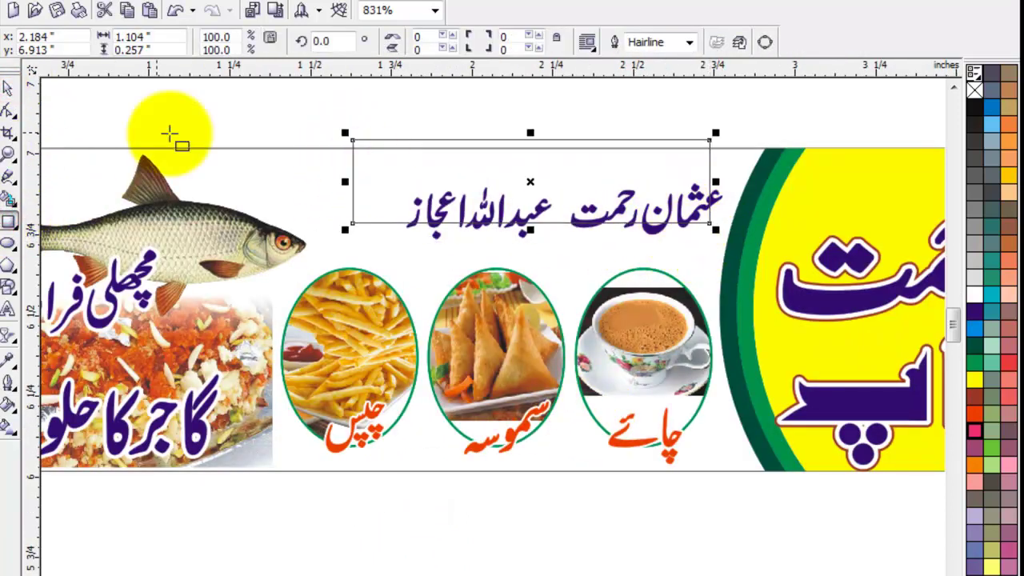
left_click(8, 86)
left_click_drag(588, 207, 588, 207)
Convert the rectangle to curves, slant its left edge, and shift the names left inside it
left_click(8, 111)
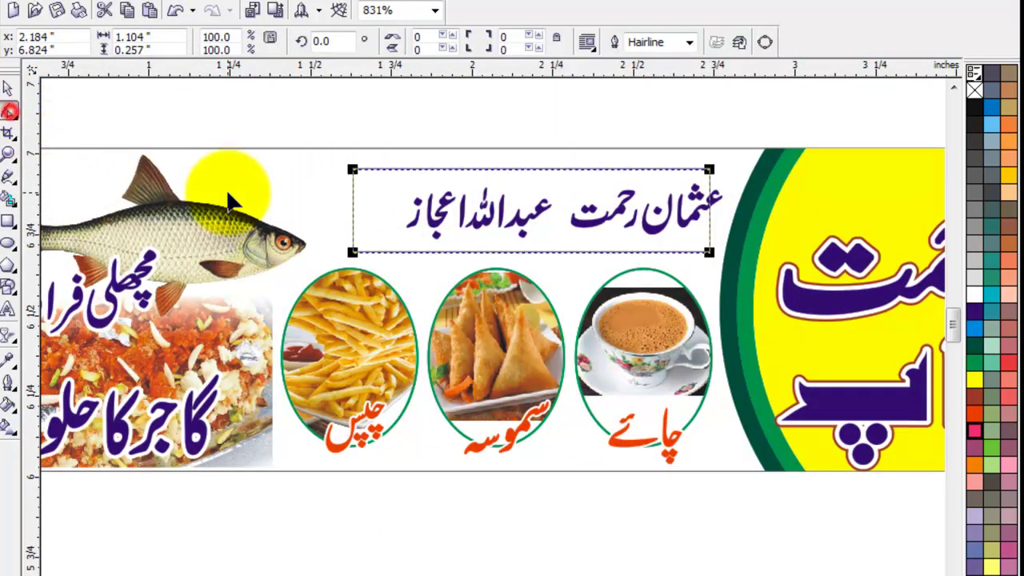
key("ctrl+q")
left_click_drag(353, 170, 411, 170)
left_click(289, 114)
left_click(391, 224)
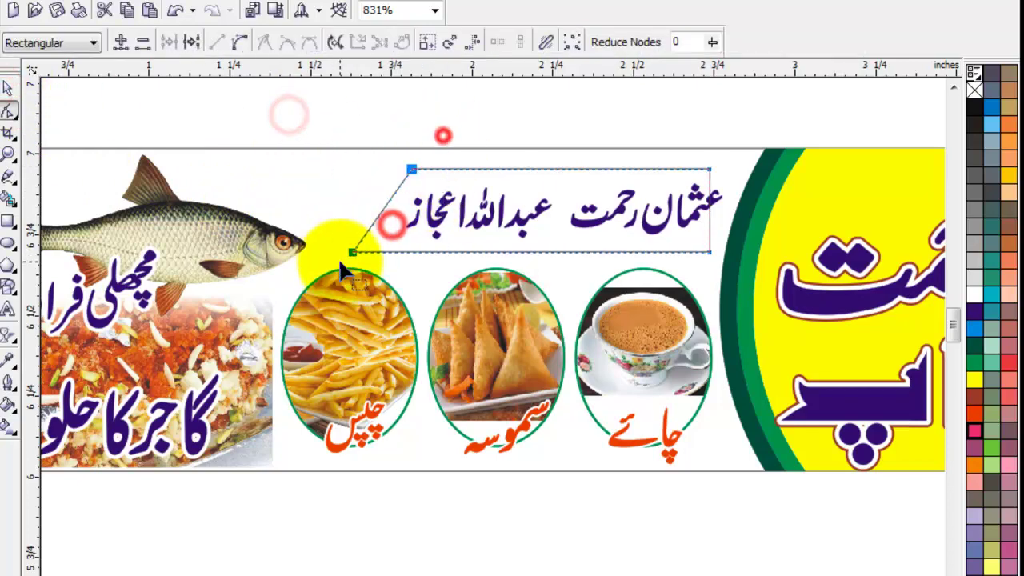
left_click(201, 101)
left_click_drag(457, 208, 423, 208)
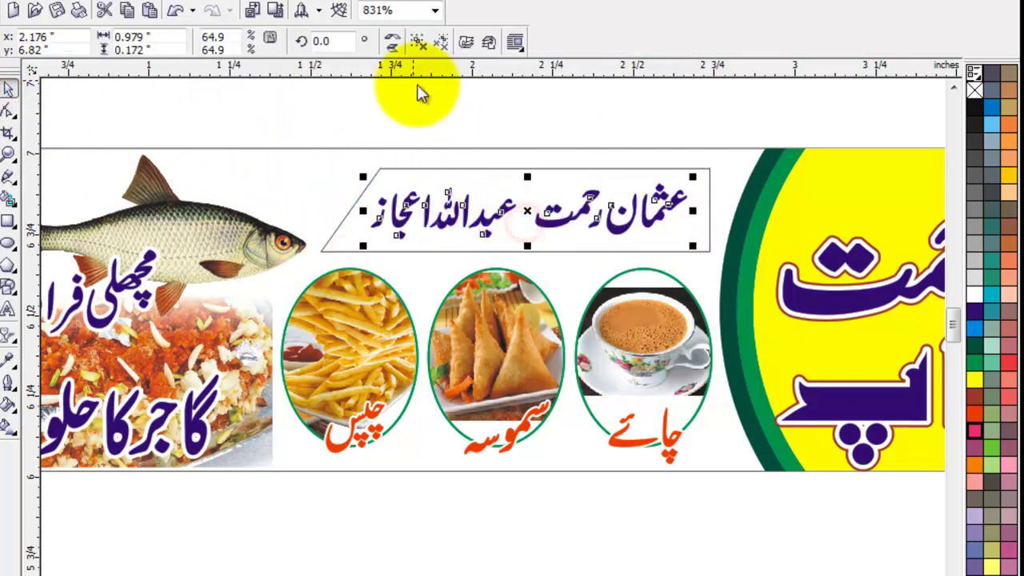
left_click(547, 129)
Fill the slanted strip dark indigo and make the names white
left_click(706, 174)
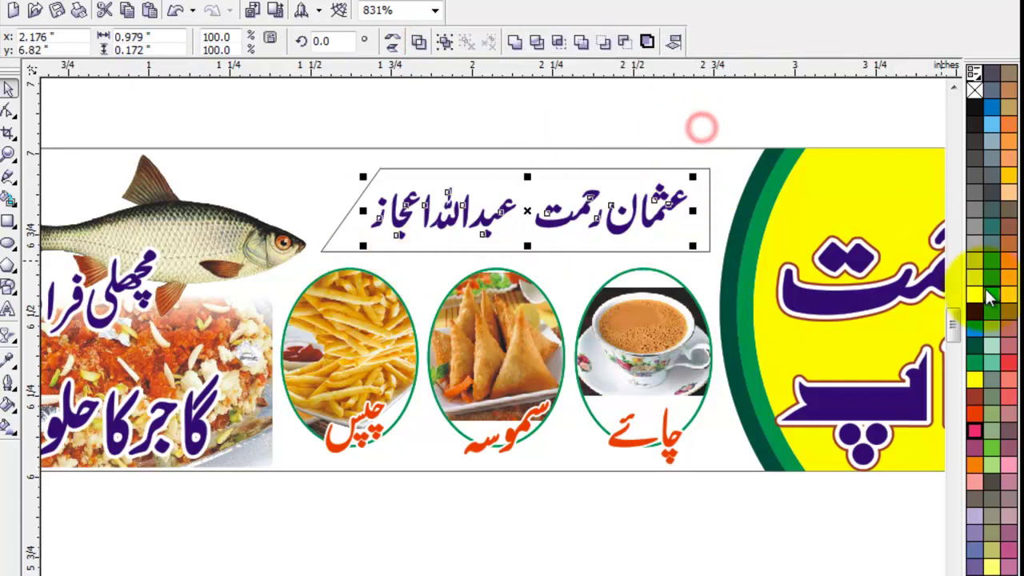
left_click(974, 294)
left_click(743, 115)
left_click(707, 240)
left_click(974, 310)
Nudge the first name into place and colour both names yellow
left_click_drag(705, 119, 506, 253)
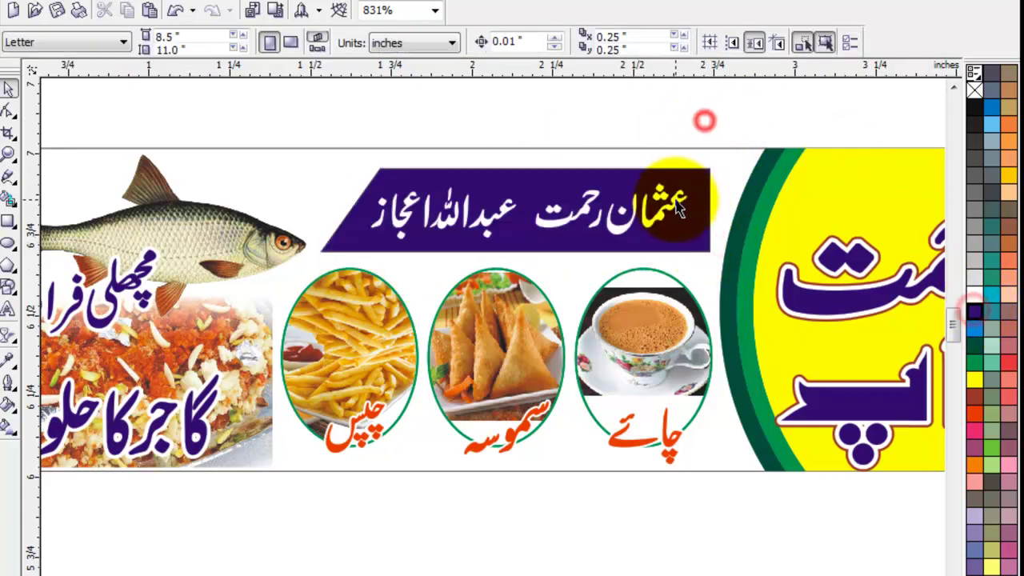
key("Right")
left_click_drag(686, 120, 356, 260)
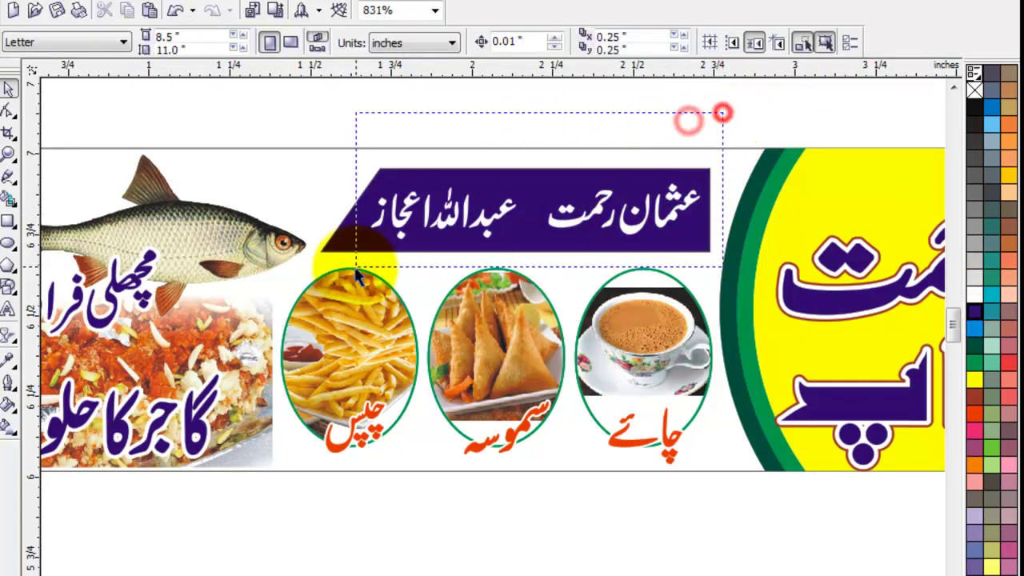
left_click(974, 379)
left_click(599, 98)
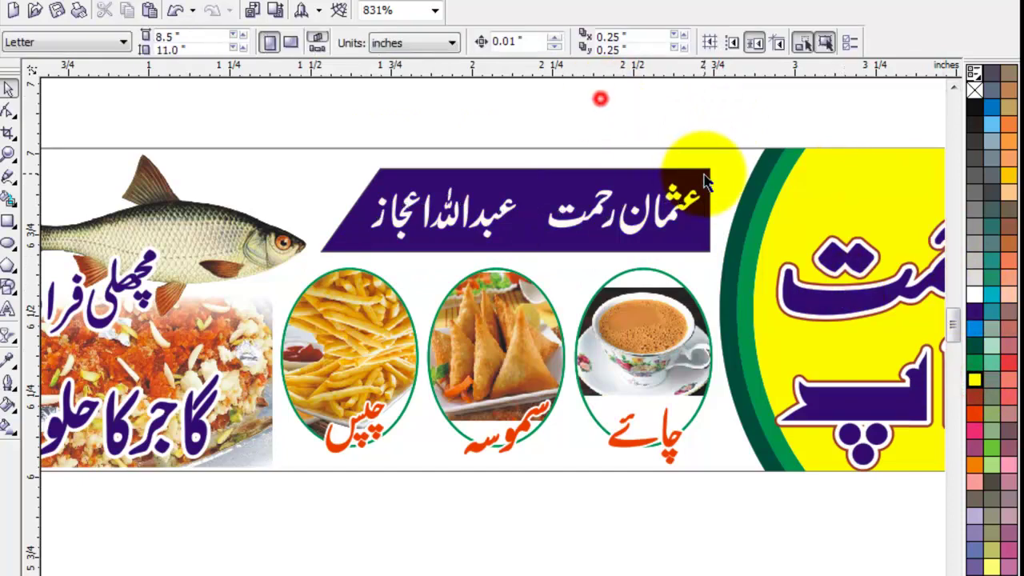
Give the name strip a blue outline
left_click_drag(679, 286, 663, 177)
left_click(744, 258)
left_click(665, 167)
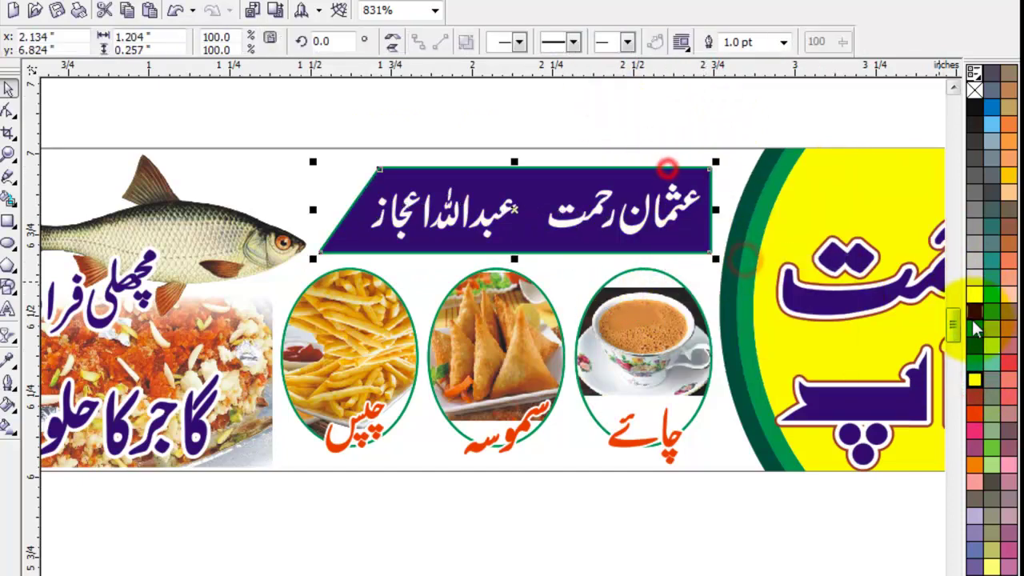
left_click(669, 114)
right_click(974, 328)
left_click(590, 547)
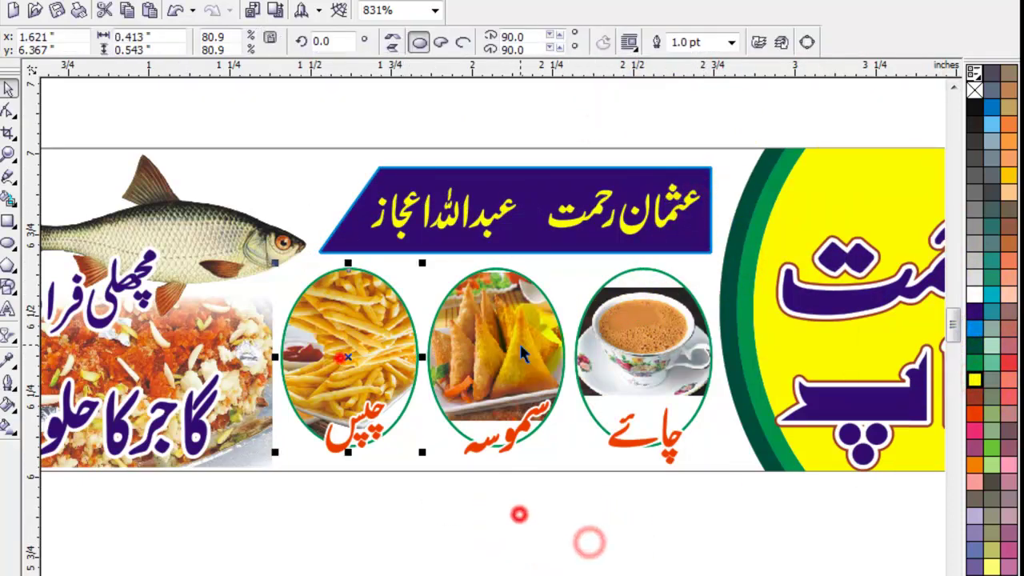
key("F4")
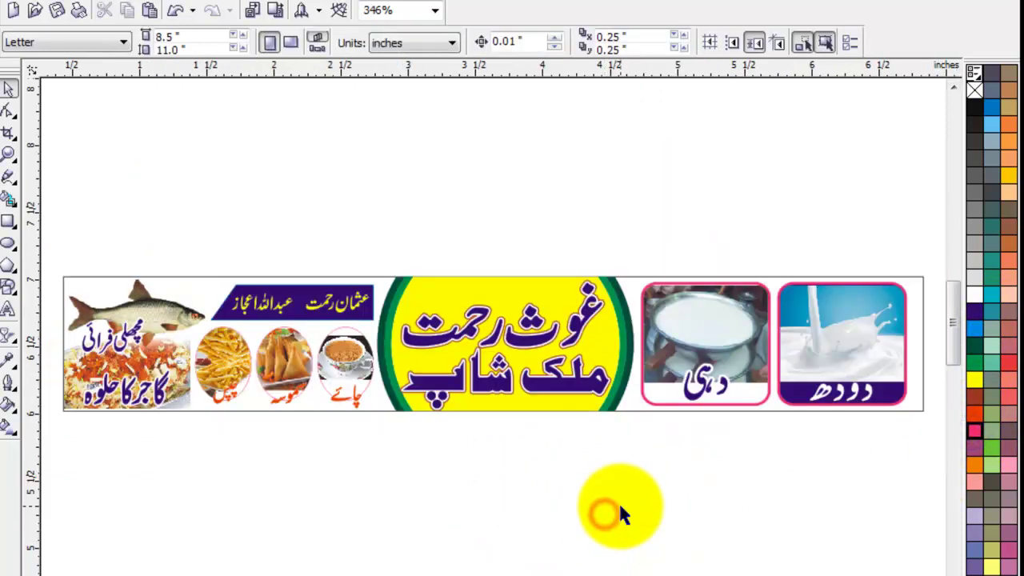
Move the name strip downward toward the snack pictures
scroll(448, 439, "left", 3)
key("z")
left_click_drag(343, 256, 498, 423)
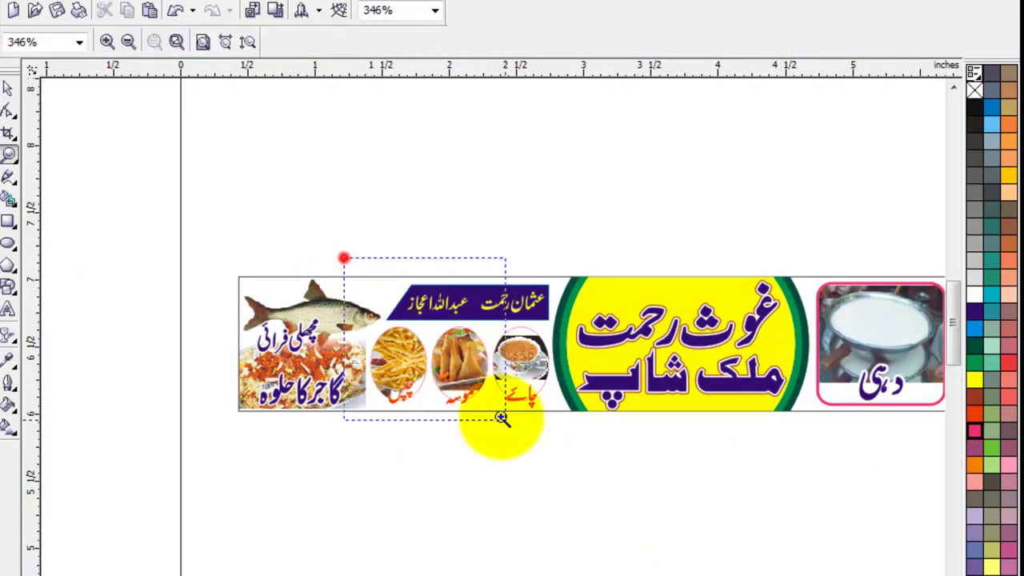
left_click(12, 89)
left_click_drag(229, 100, 735, 256)
left_click_drag(670, 244, 586, 549)
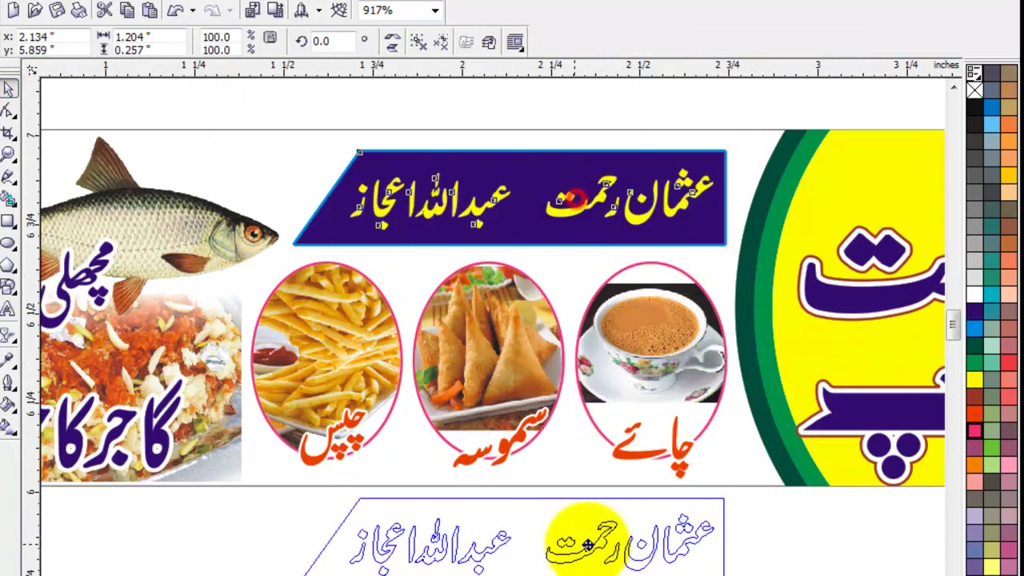
left_click(592, 550)
key("F4")
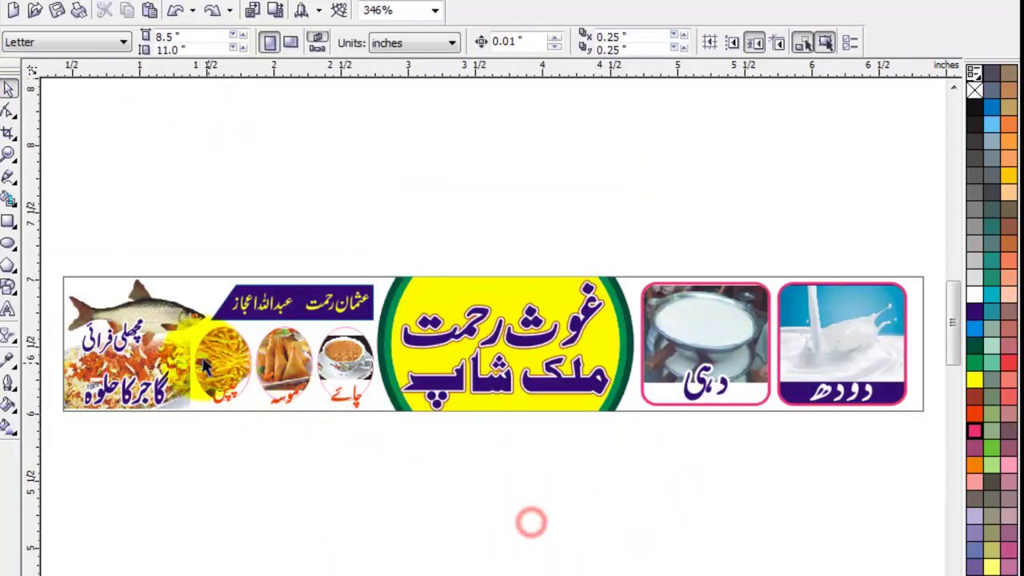
Add a black duplicate of the three food ovals behind them, offset down-right
key("z")
left_click_drag(192, 324, 399, 450)
key("space")
left_click(500, 297)
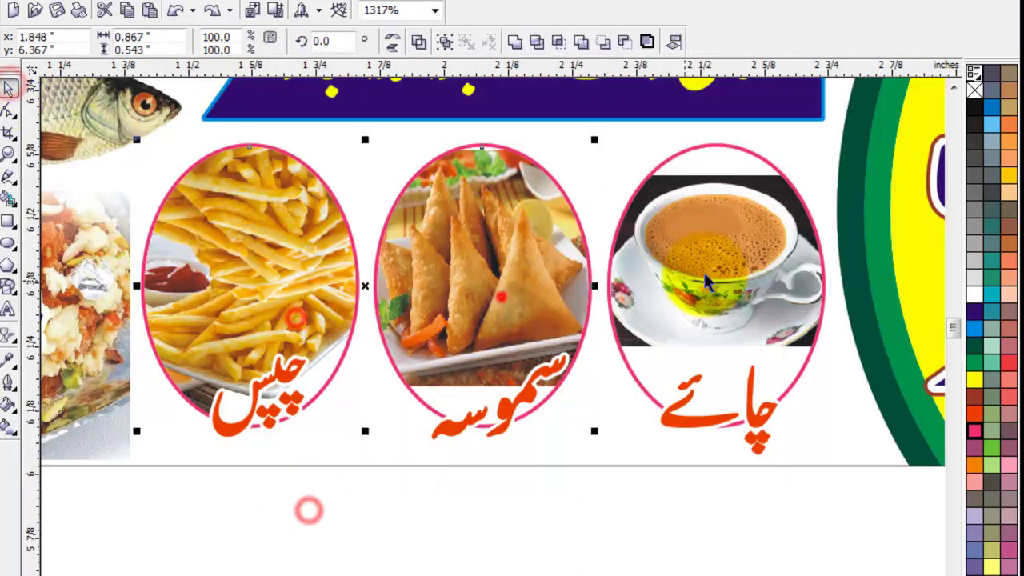
key("plus")
left_click(972, 116)
key("ctrl+Page_Down")
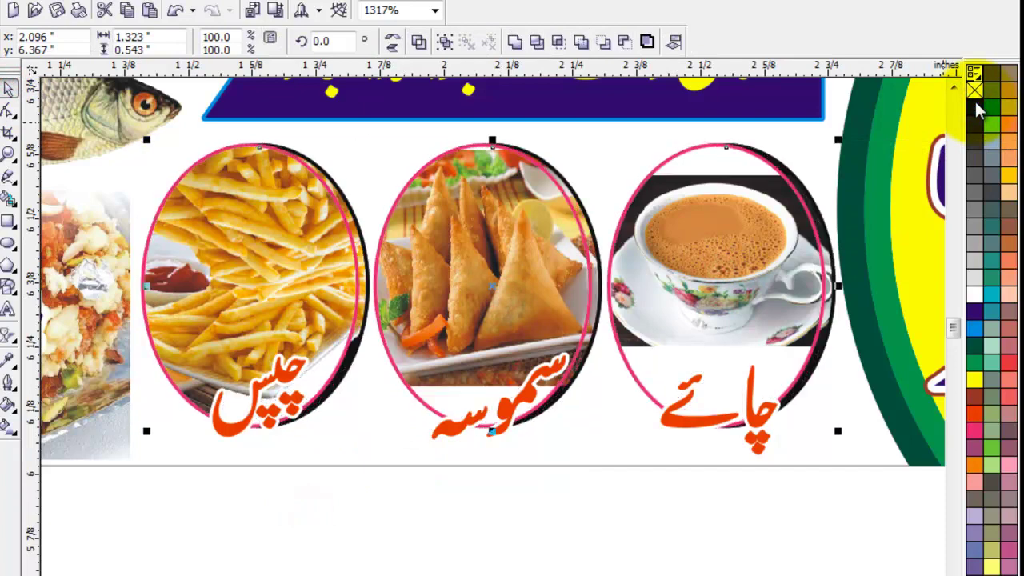
key("Right")
key("Right")
key("Down")
Replace the offset shadow with a thin, flat black oval placed behind the fries label
key("Delete")
left_click(274, 244)
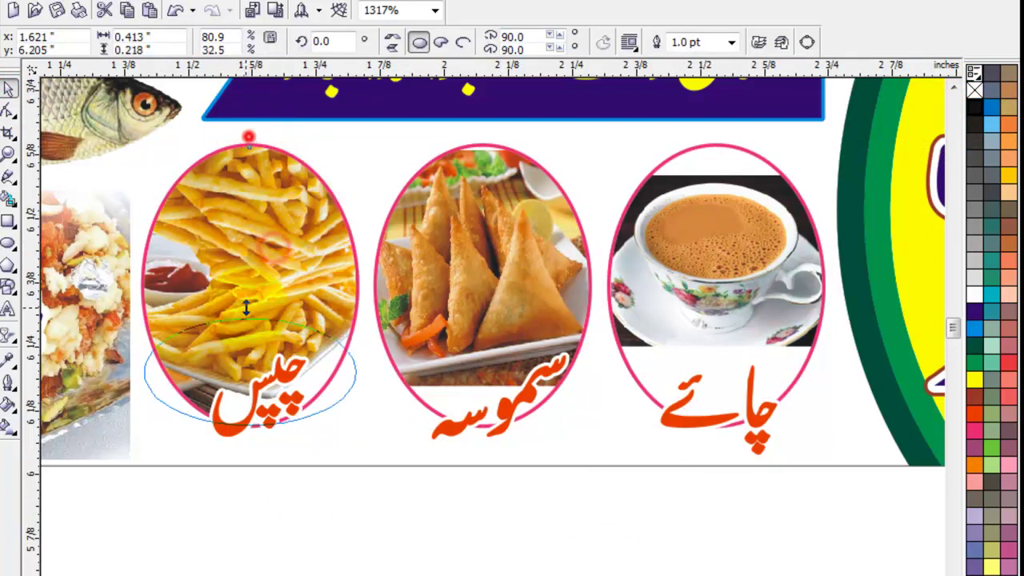
left_click_drag(242, 397, 244, 418)
left_click(258, 491)
right_click(340, 420)
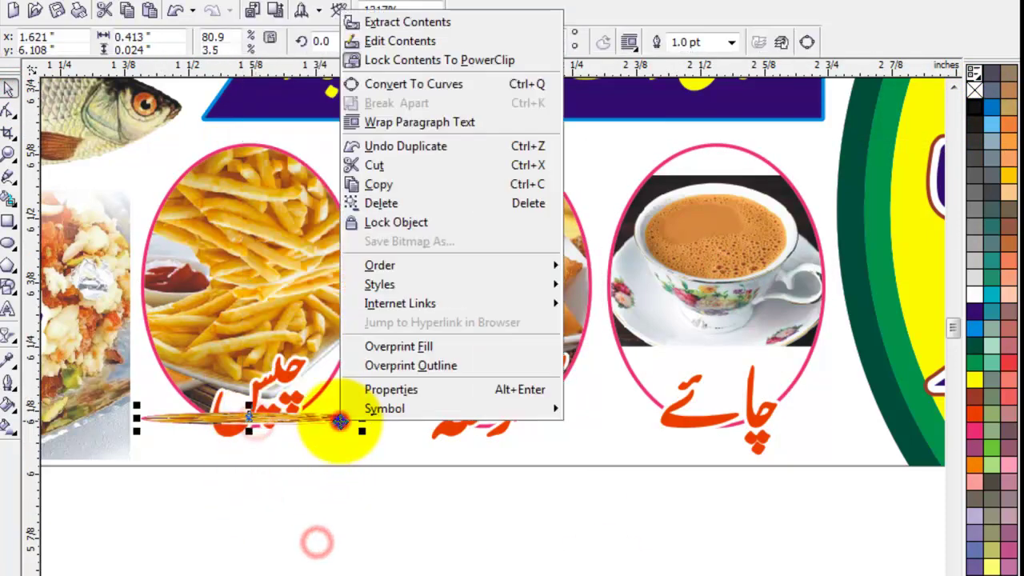
left_click(389, 24)
left_click(331, 544)
left_click(324, 416)
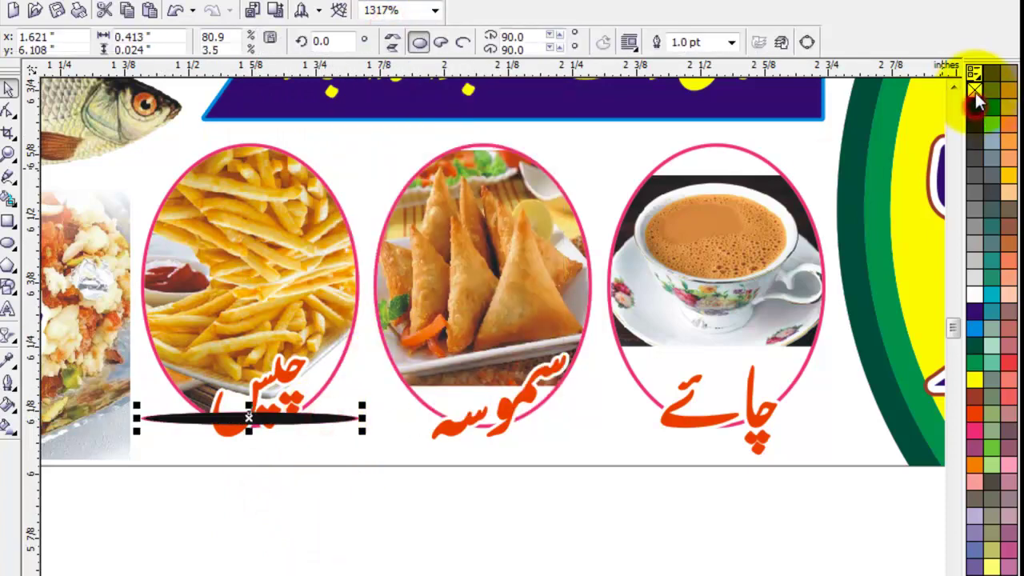
key("ctrl+Page_Down")
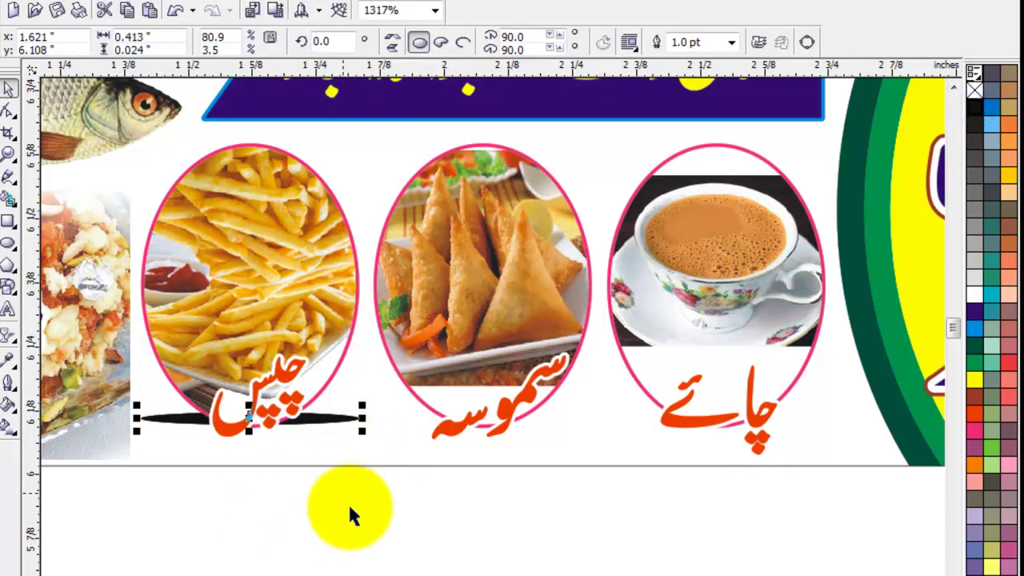
Copy the black sliver under the samosa and tea ovals, then raise all three shadows
left_click_drag(329, 421, 554, 452)
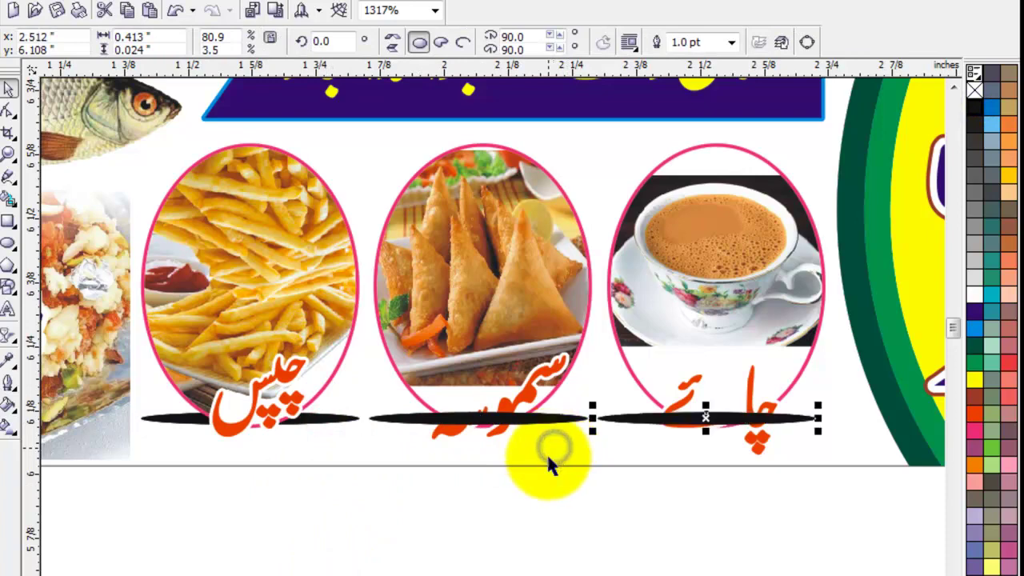
left_click(563, 416)
left_click(516, 552)
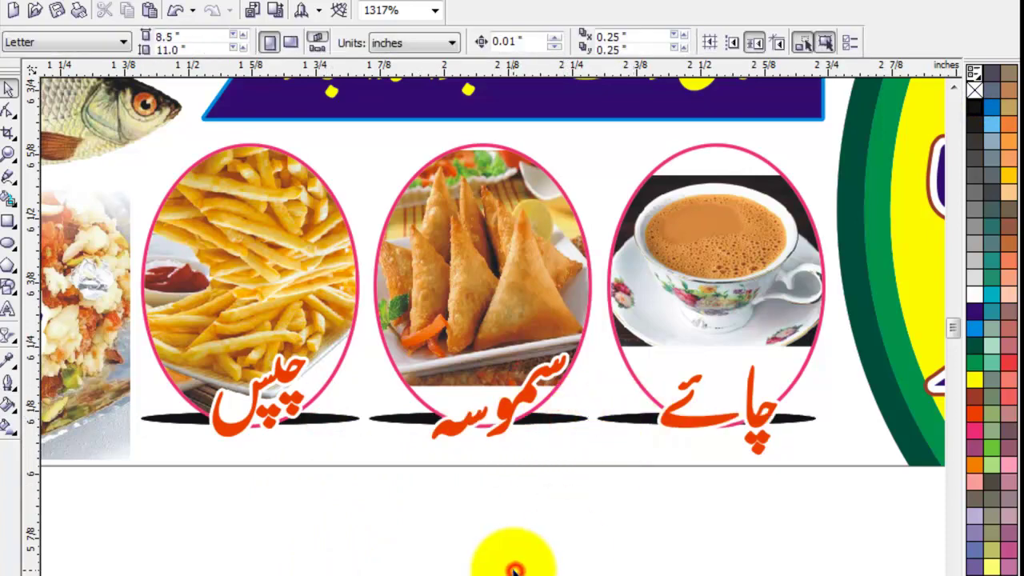
scroll(245, 468, "down", 3)
scroll(423, 456, "up", 3)
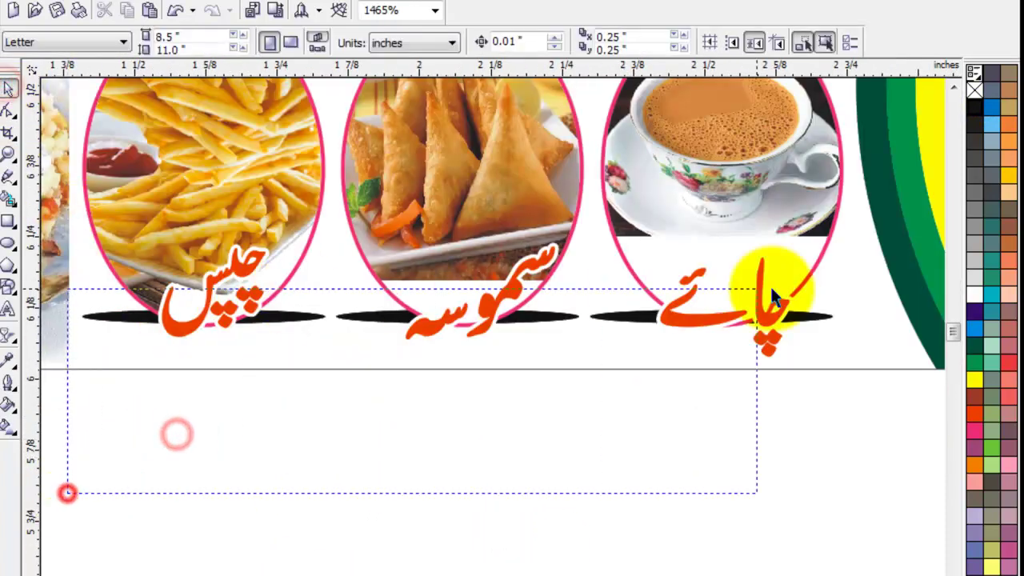
left_click_drag(67, 493, 771, 298)
left_click_drag(466, 272, 475, 256)
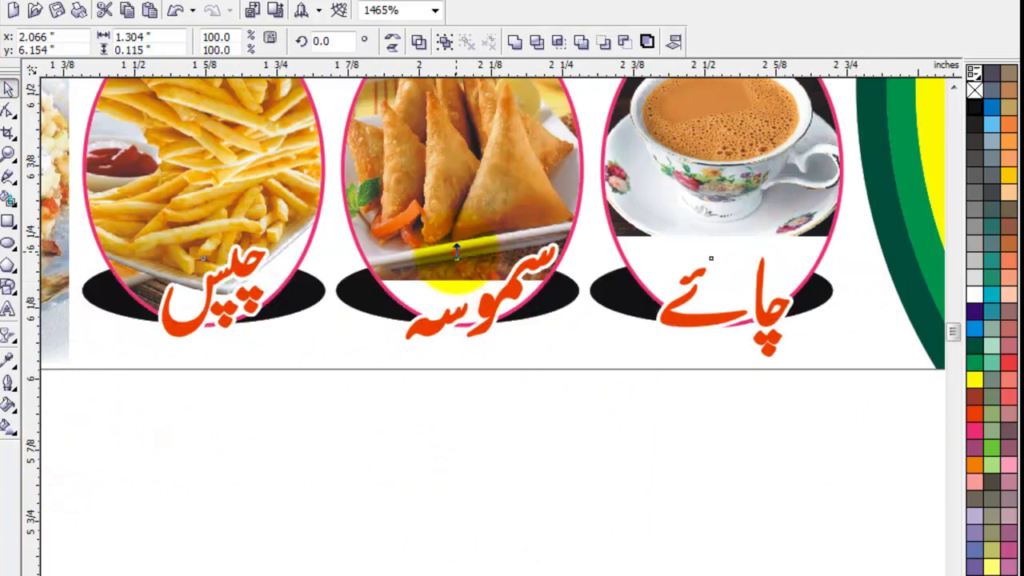
left_click(473, 464)
scroll(507, 486, "down", 3)
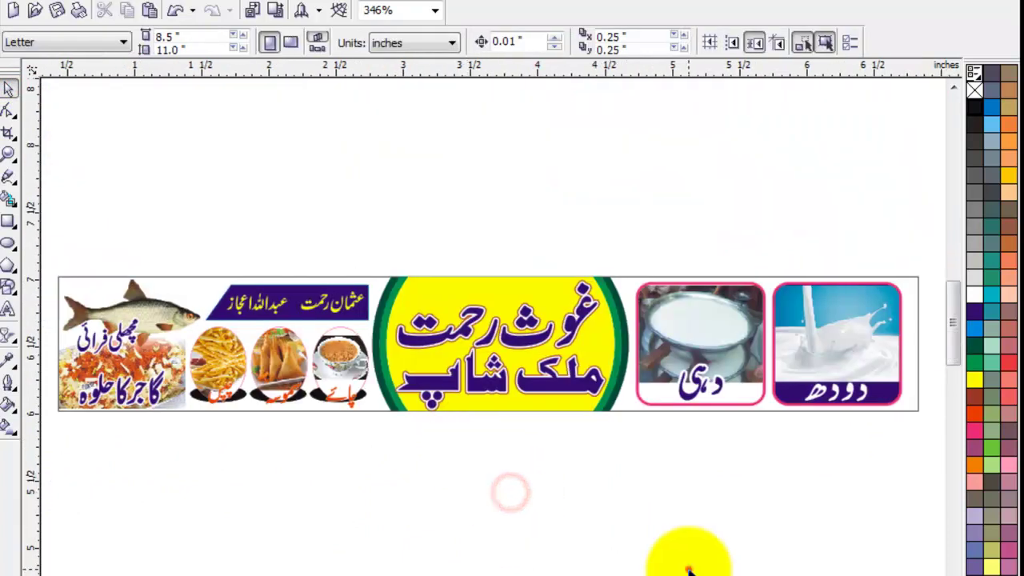